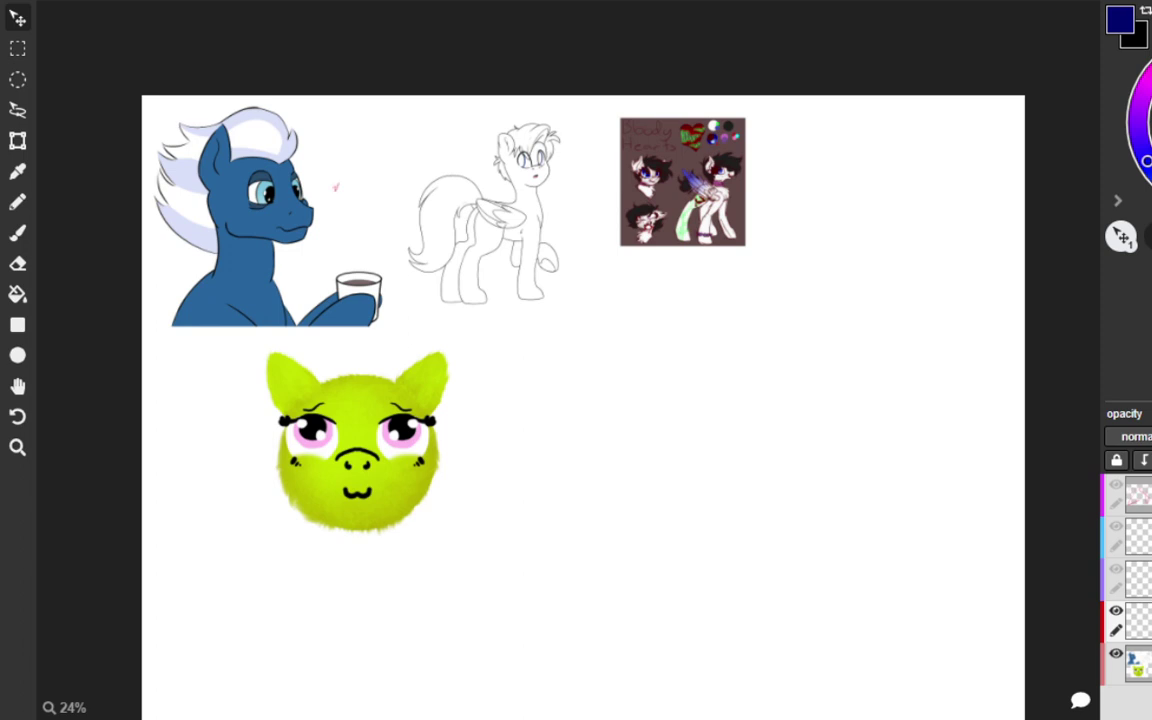
pyautogui.moveTo(357, 200)
pyautogui.mouseDown()
pyautogui.moveTo(373, 168)
pyautogui.moveTo(404, 166)
pyautogui.mouseUp()
pyautogui.moveTo(405, 217); pyautogui.dragTo(430, 165)
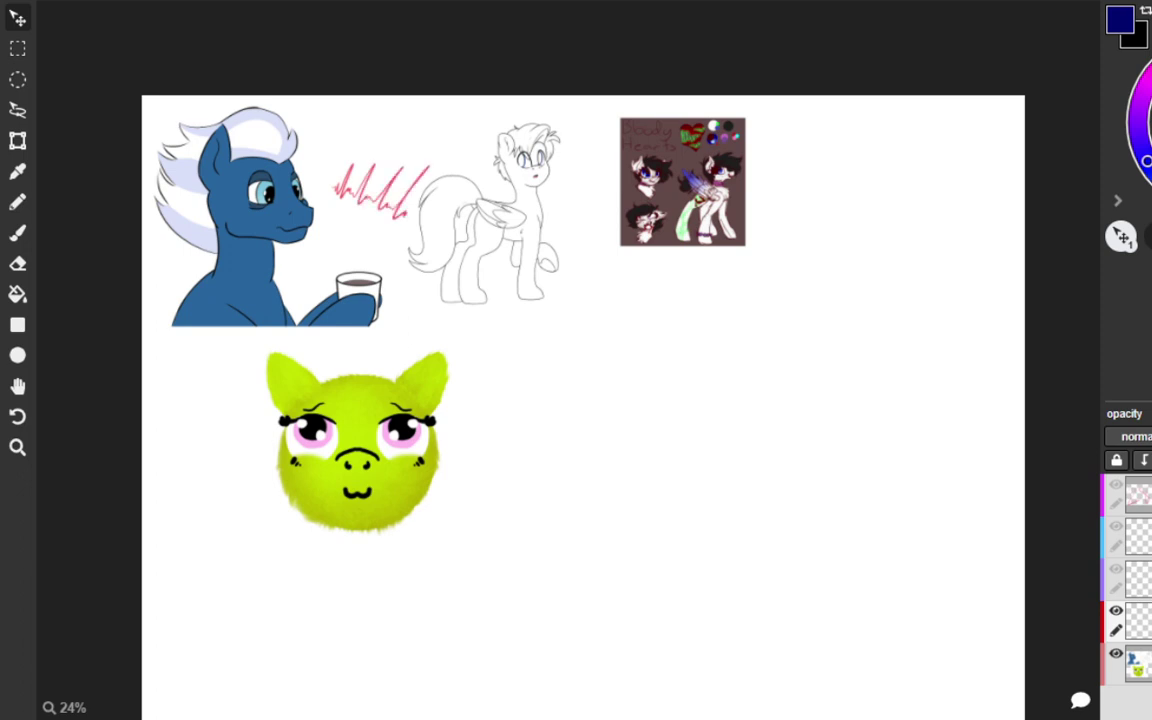
pyautogui.hotkey('ctrl', 'z')
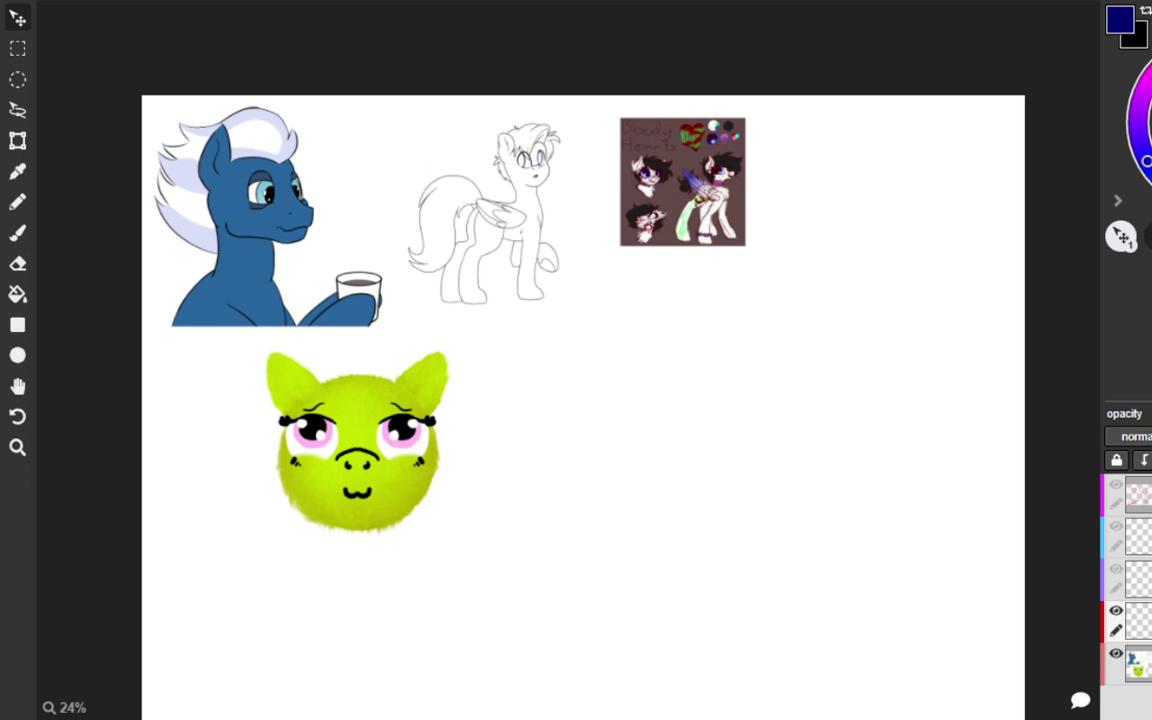
pyautogui.moveTo(329, 152)
pyautogui.mouseDown()
pyautogui.moveTo(398, 157)
pyautogui.moveTo(360, 164)
pyautogui.moveTo(383, 168)
pyautogui.mouseUp()
pyautogui.hotkey('ctrl', 'z')
pyautogui.hotkey('ctrl', 'z')
pyautogui.moveTo(338, 120)
pyautogui.mouseDown()
pyautogui.moveTo(372, 148)
pyautogui.moveTo(340, 120)
pyautogui.moveTo(373, 115)
pyautogui.mouseUp()
pyautogui.hotkey('ctrl', 'z')
pyautogui.hotkey('ctrl', 'z')
pyautogui.hotkey('ctrl', 'z')
pyautogui.hotkey('ctrl', 'z')
pyautogui.hotkey('ctrl', 'z')
pyautogui.hotkey('ctrl', 'z')
pyautogui.moveTo(352, 182)
pyautogui.mouseDown()
pyautogui.moveTo(368, 196)
pyautogui.moveTo(376, 240)
pyautogui.mouseUp()
pyautogui.hotkey('ctrl', 'z')
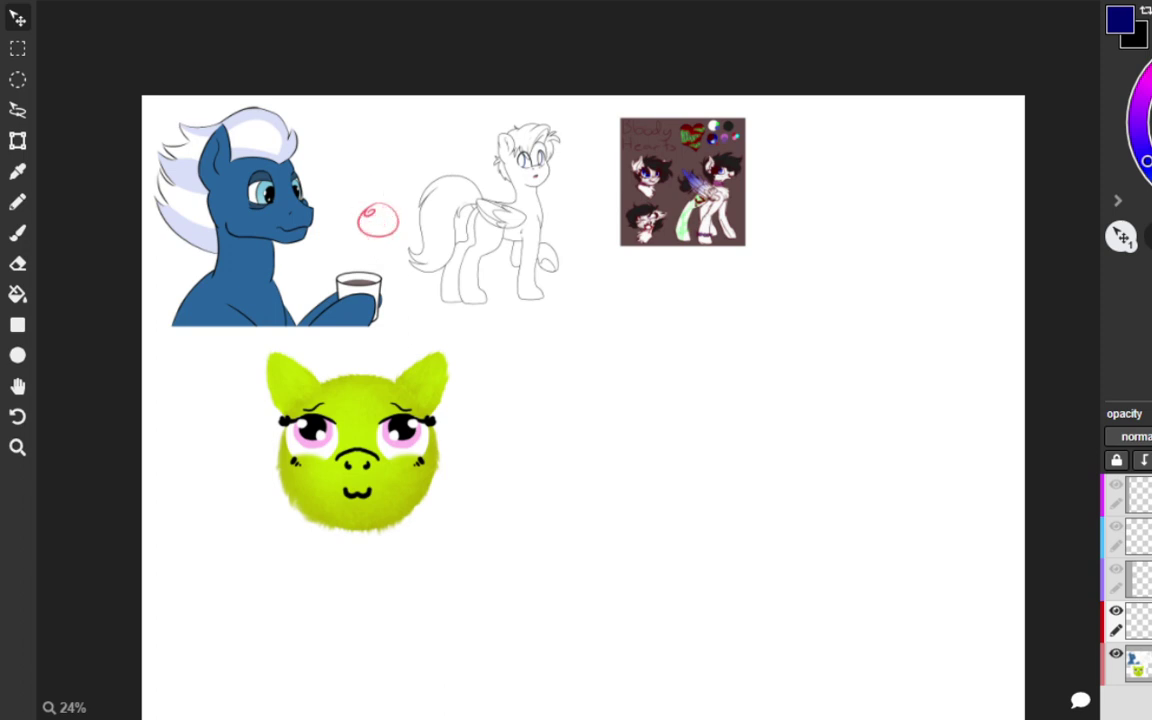
# Examine the blue pony holding the cup up close.
pyautogui.scroll(3, 378, 218)
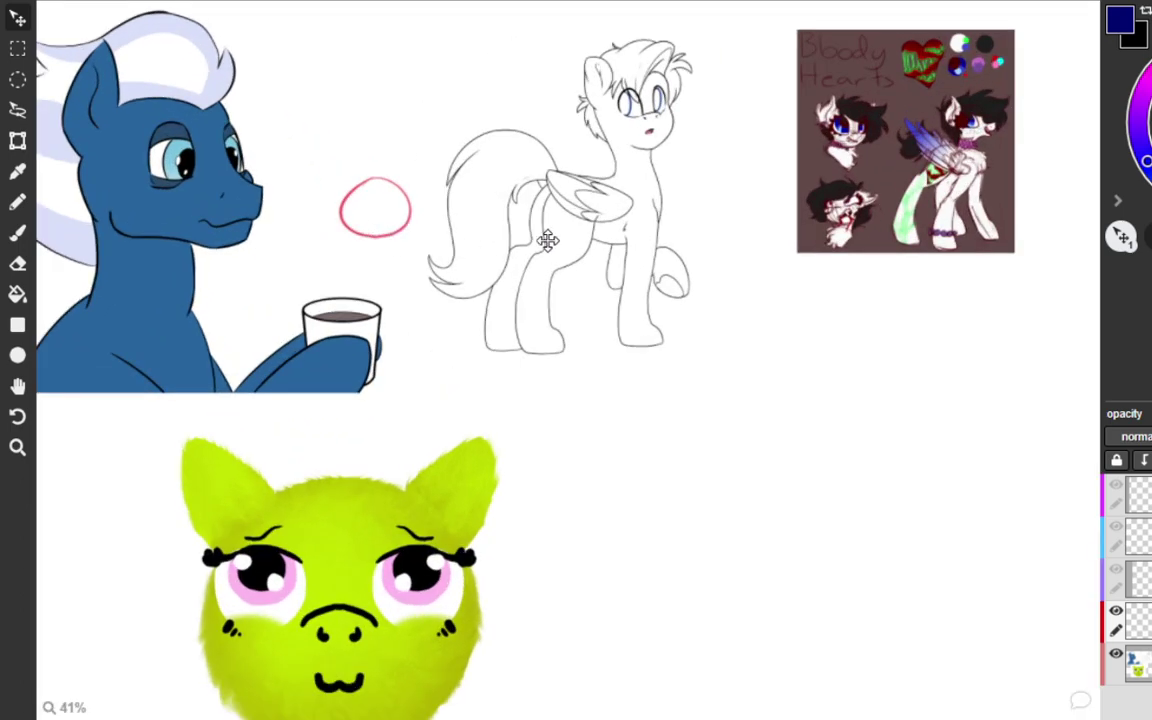
pyautogui.press('space')
pyautogui.moveTo(437, 287); pyautogui.dragTo(765, 366)
pyautogui.scroll(2, 602, 303)
pyautogui.scroll(-1, 602, 303)
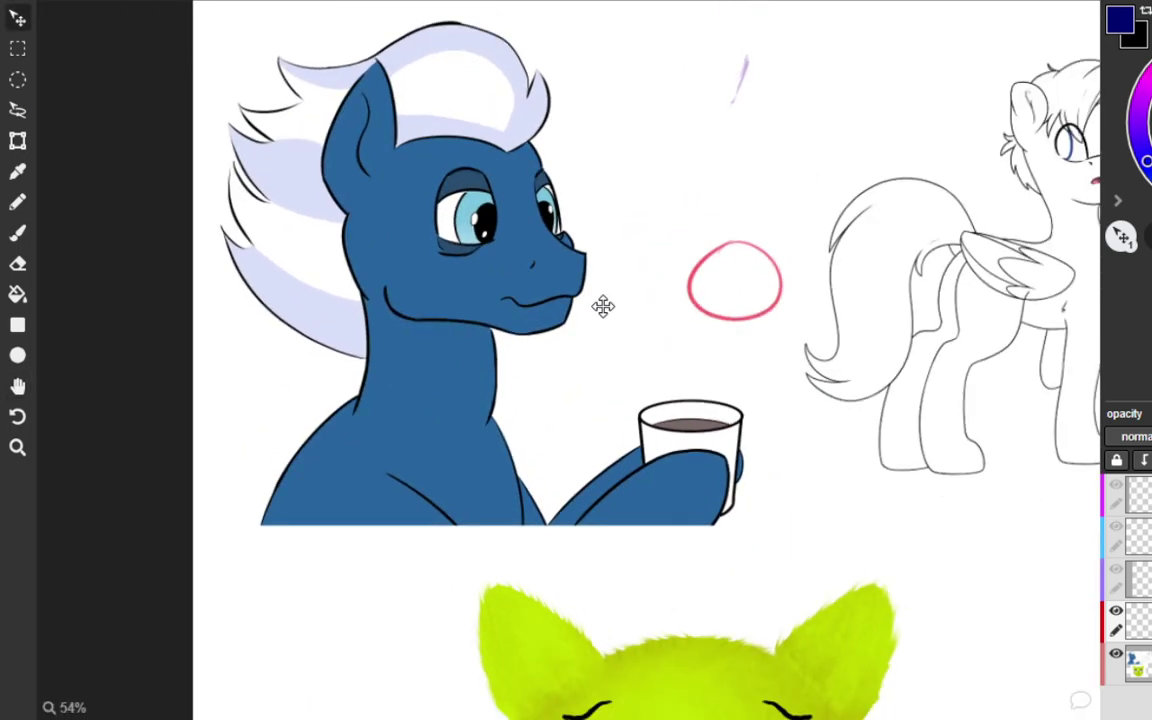
pyautogui.moveTo(607, 175); pyautogui.dragTo(666, 260)
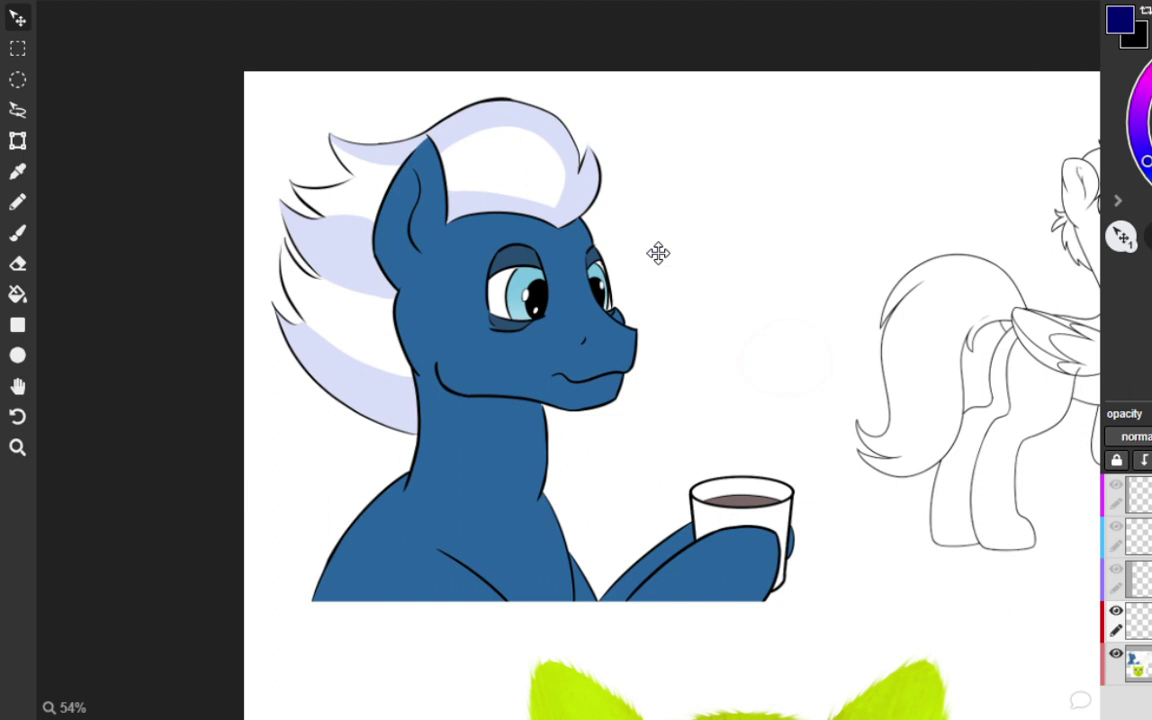
pyautogui.hotkey('ctrl', 'shift', 'z')
pyautogui.hotkey('ctrl', 'z')
pyautogui.hotkey('ctrl', 'shift', 'z')
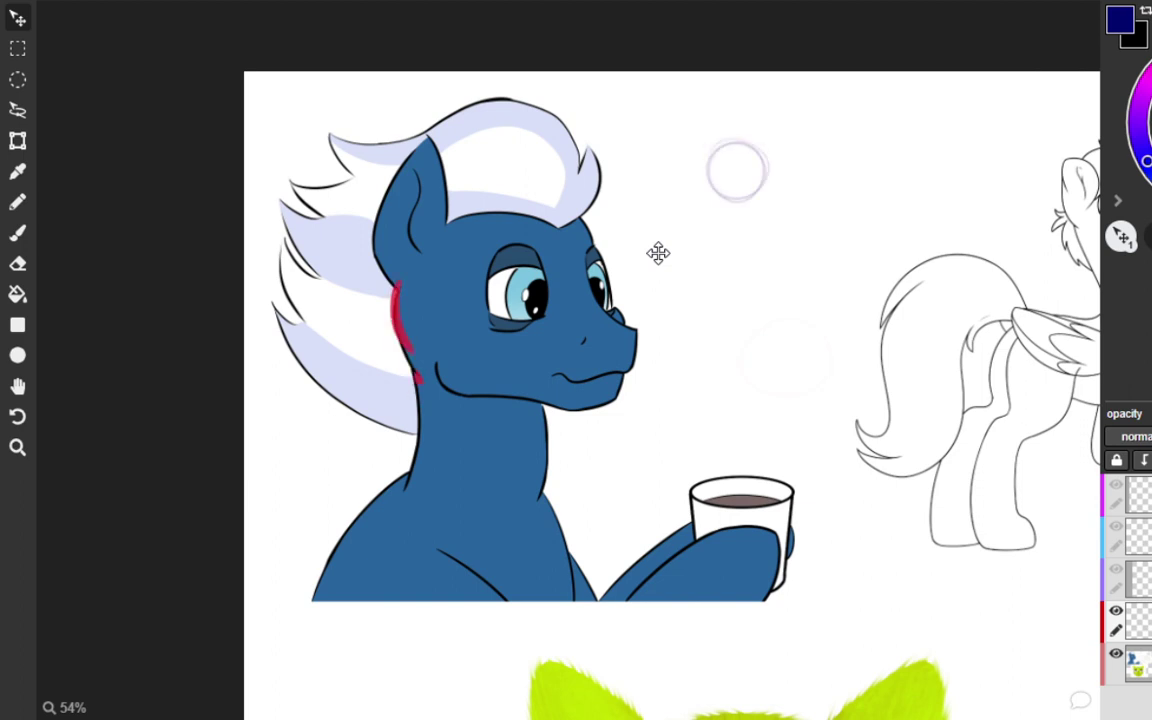
pyautogui.hotkey('ctrl', 'z')
pyautogui.hotkey('ctrl', 'shift', 'z')
pyautogui.hotkey('ctrl', 'z')
pyautogui.hotkey('ctrl', 'shift', 'z')
pyautogui.hotkey('ctrl', 'z')
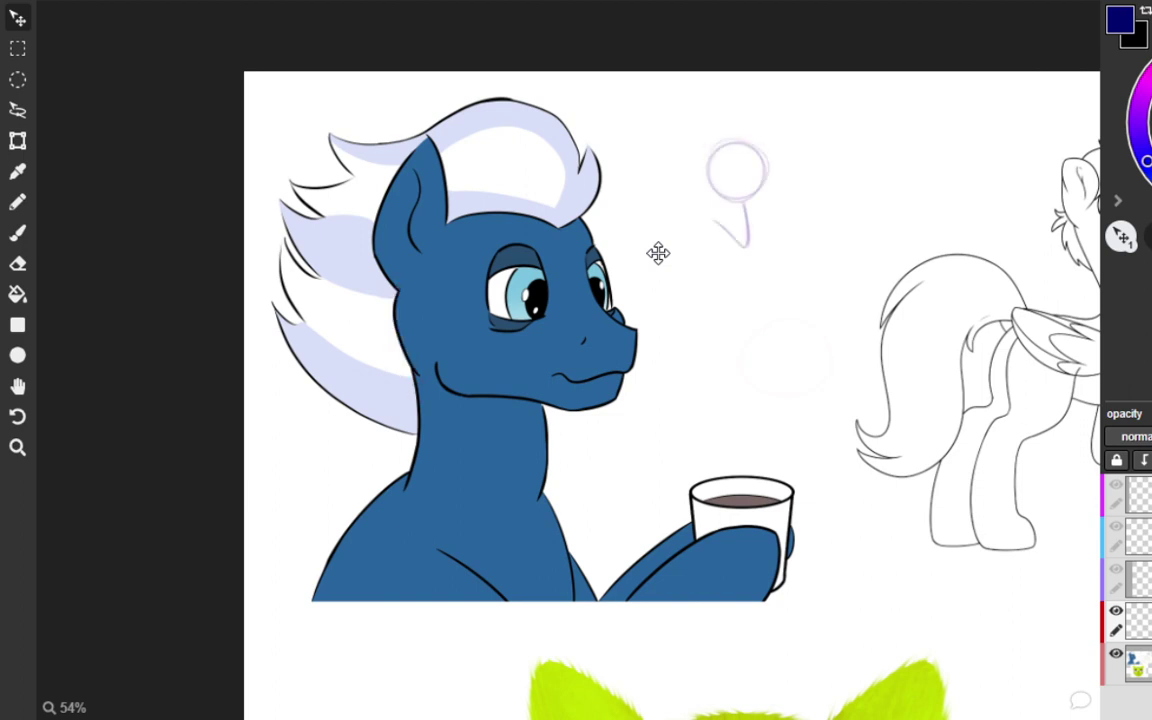
pyautogui.hotkey('ctrl', 'shift', 'z')
pyautogui.hotkey('ctrl', 'z')
pyautogui.hotkey('ctrl', 'shift', 'z')
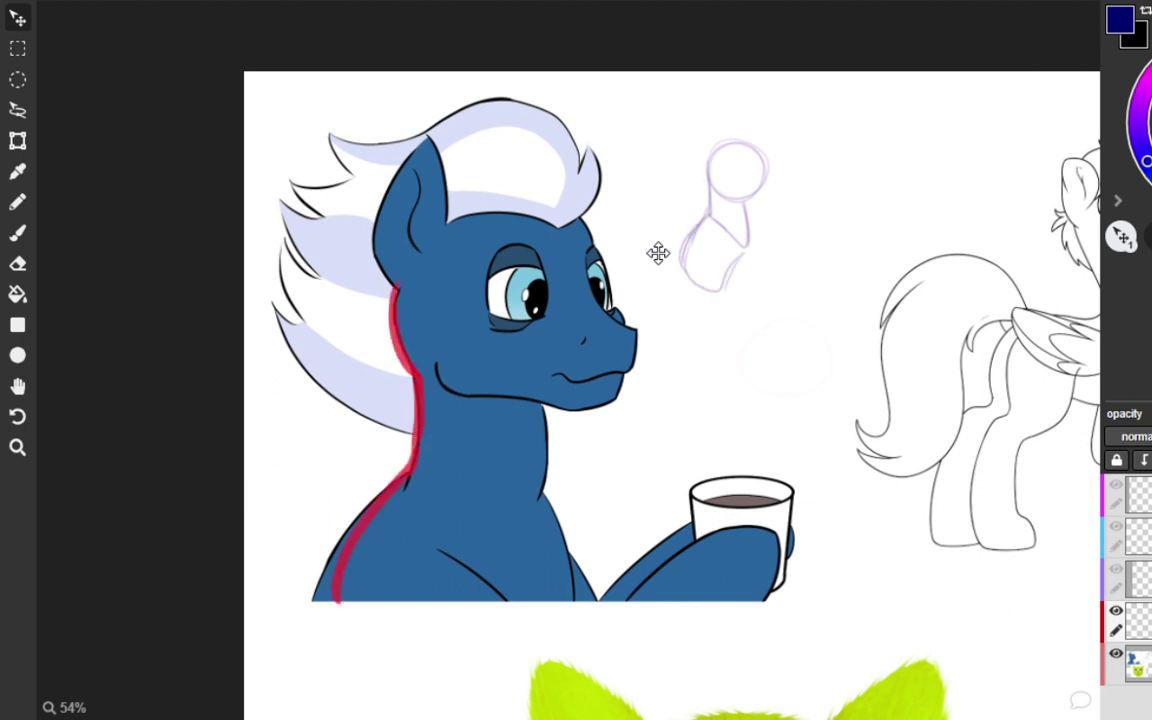
pyautogui.hotkey('ctrl', 'z')
pyautogui.hotkey('ctrl', 'shift', 'z')
pyautogui.hotkey('ctrl', 'z')
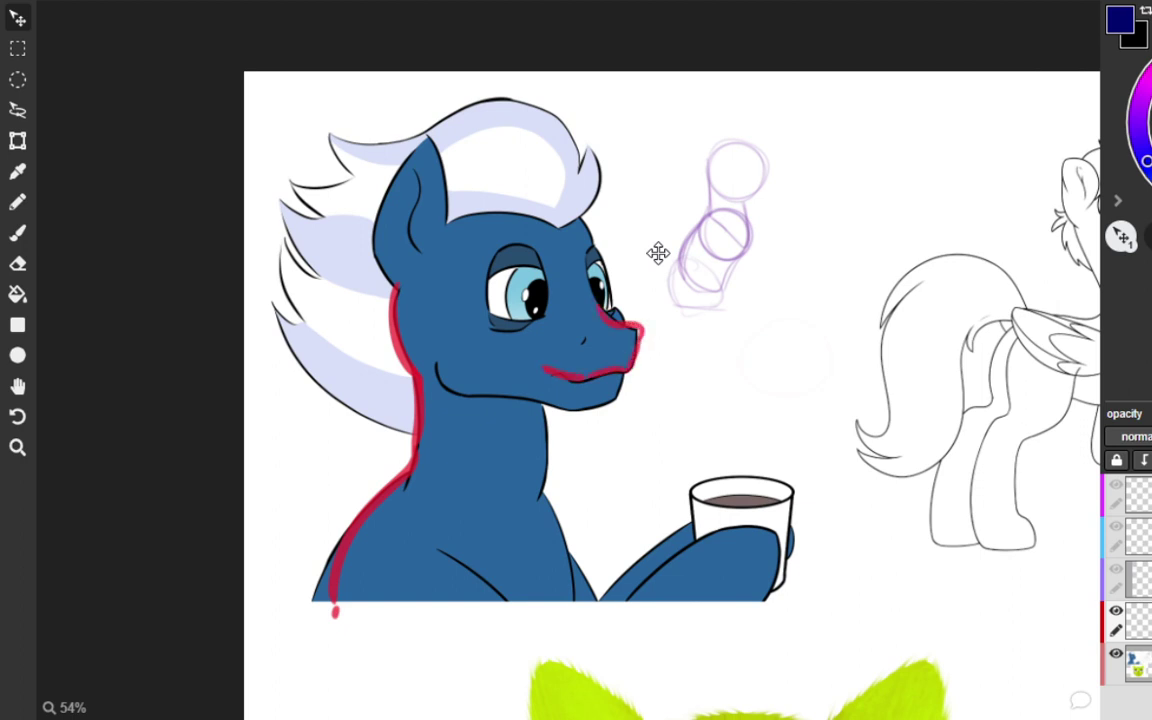
pyautogui.hotkey('ctrl', 'z')
# Draw a dark blue corrective outline with the brush along the top of the blue pony's mane, ending in a pointed tip at the back.
pyautogui.press('b')
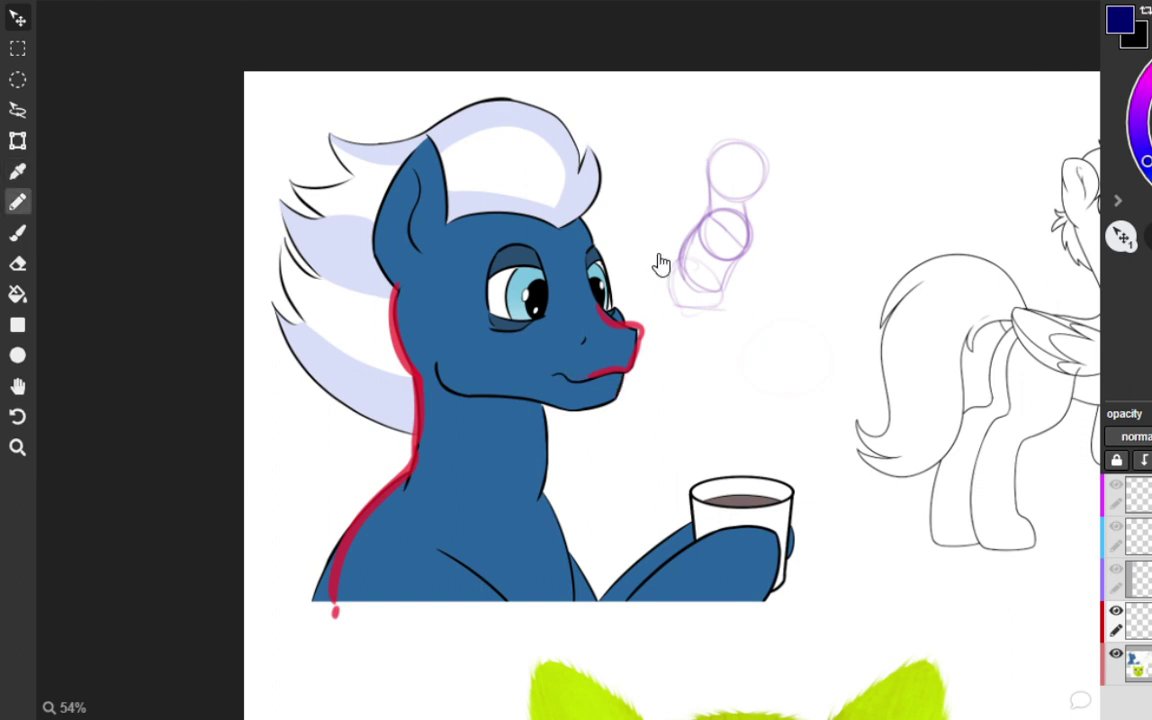
pyautogui.hotkey('ctrl', 'z')
pyautogui.click(18, 233)
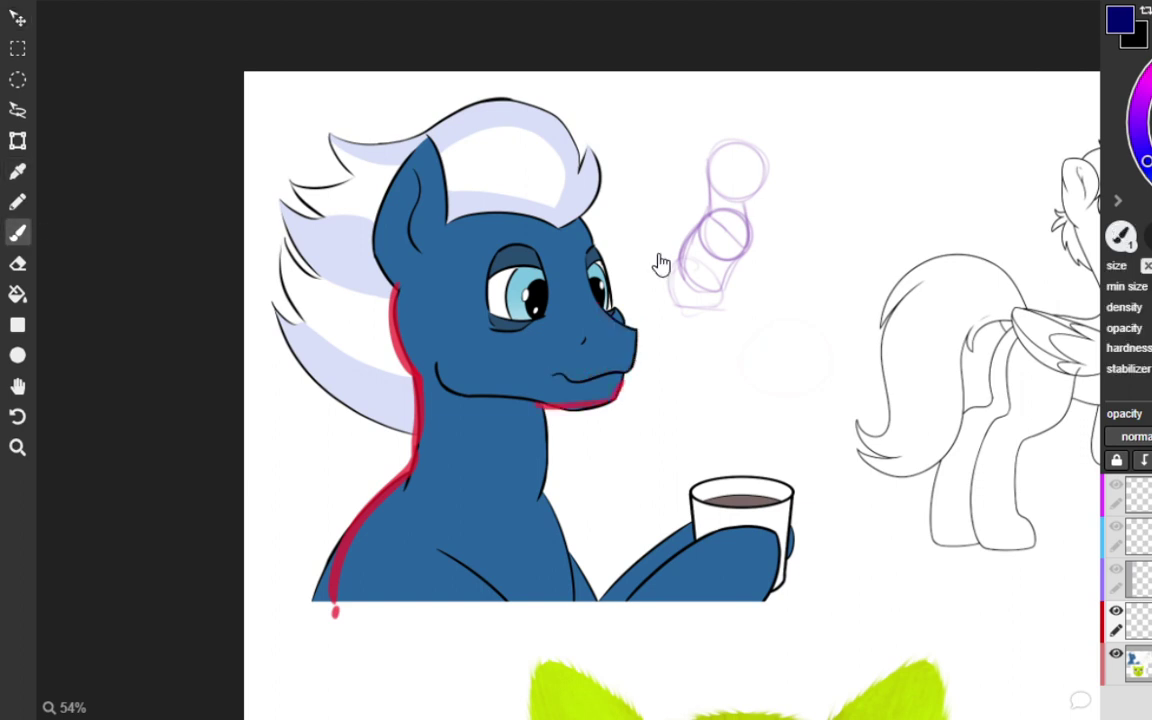
pyautogui.hotkey('ctrl', 'y')
pyautogui.hotkey('ctrl', 'z')
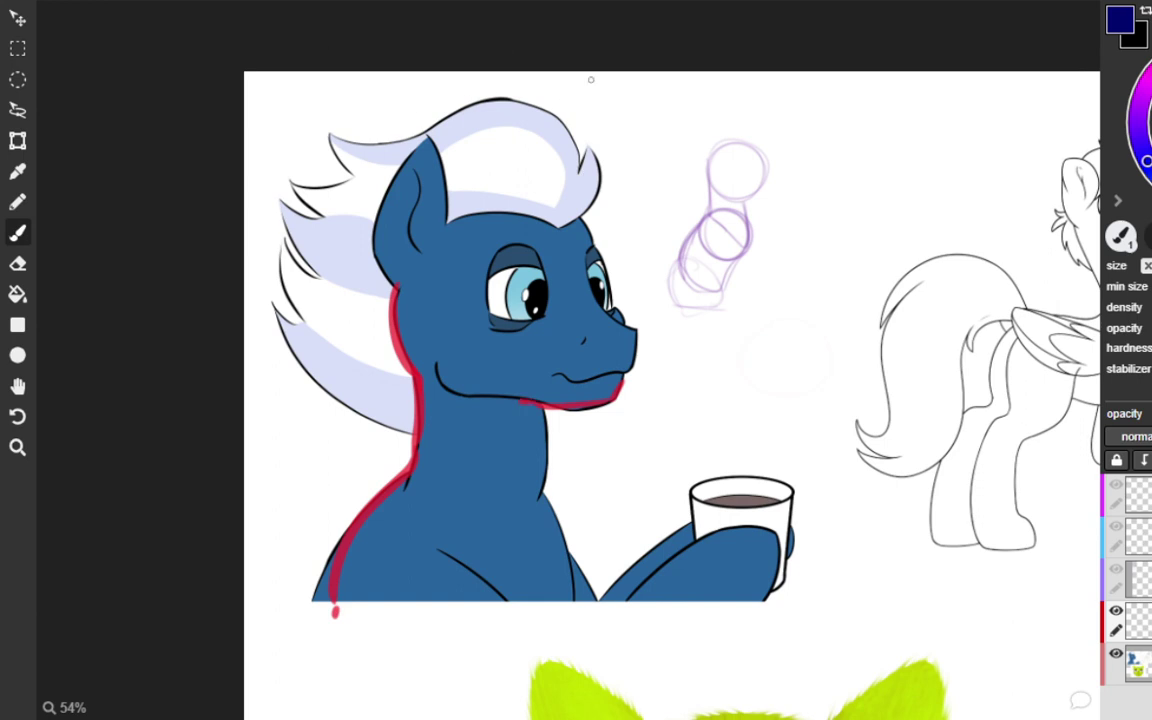
pyautogui.hotkey('ctrl', 'y')
pyautogui.hotkey('ctrl', 'z')
pyautogui.hotkey('ctrl', 'y')
pyautogui.hotkey('ctrl', 'z')
pyautogui.hotkey('ctrl', 'y')
pyautogui.moveTo(538, 103)
pyautogui.mouseDown()
pyautogui.moveTo(461, 99)
pyautogui.moveTo(310, 121)
pyautogui.moveTo(360, 209)
pyautogui.moveTo(311, 198)
pyautogui.mouseUp()
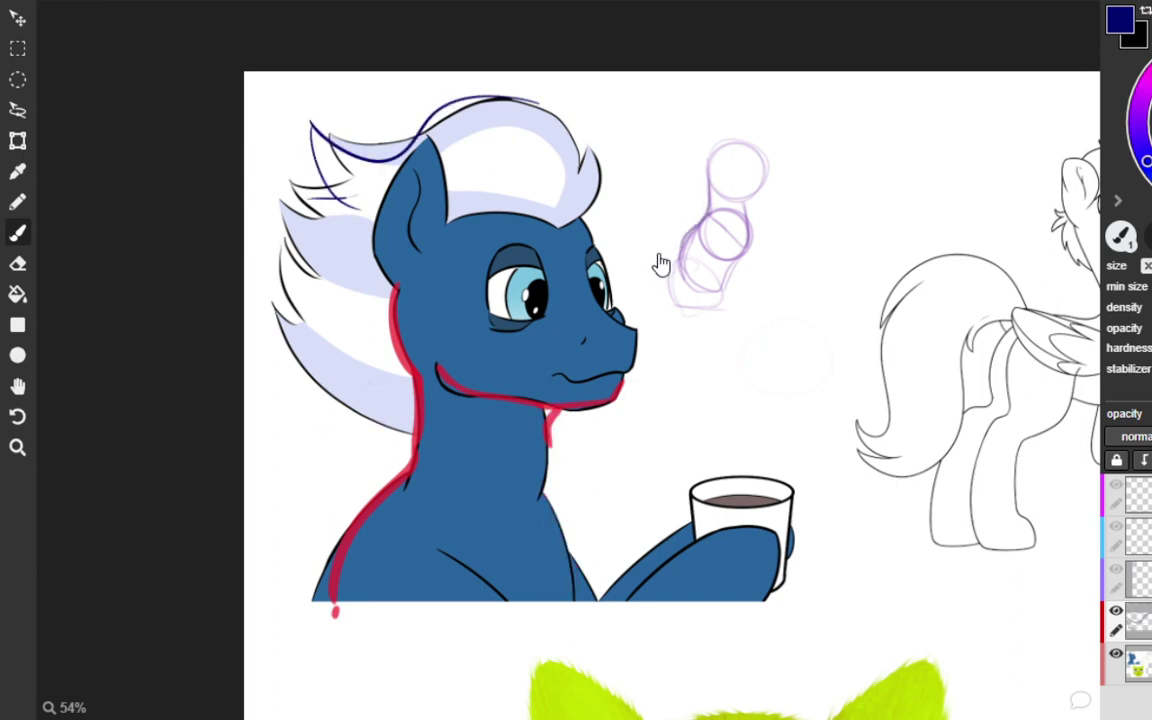
pyautogui.hotkey('ctrl', 'y')
pyautogui.hotkey('ctrl', 'z')
# Add dark blue jagged strand lines down the back of the blue pony's mane.
pyautogui.click(330, 224)
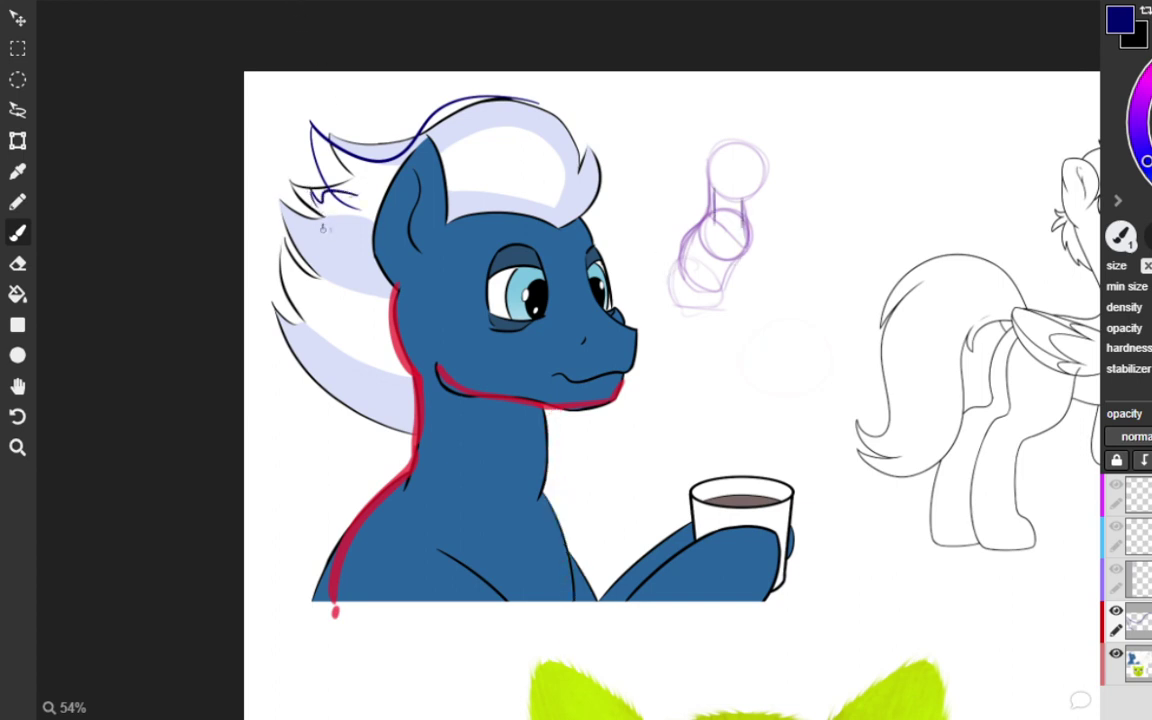
pyautogui.click(323, 228)
pyautogui.moveTo(324, 222); pyautogui.dragTo(351, 282)
pyautogui.moveTo(312, 243)
pyautogui.mouseDown()
pyautogui.moveTo(331, 288)
pyautogui.moveTo(380, 329)
pyautogui.moveTo(331, 264)
pyautogui.moveTo(338, 326)
pyautogui.moveTo(318, 285)
pyautogui.moveTo(296, 281)
pyautogui.moveTo(318, 319)
pyautogui.moveTo(380, 361)
pyautogui.mouseUp()
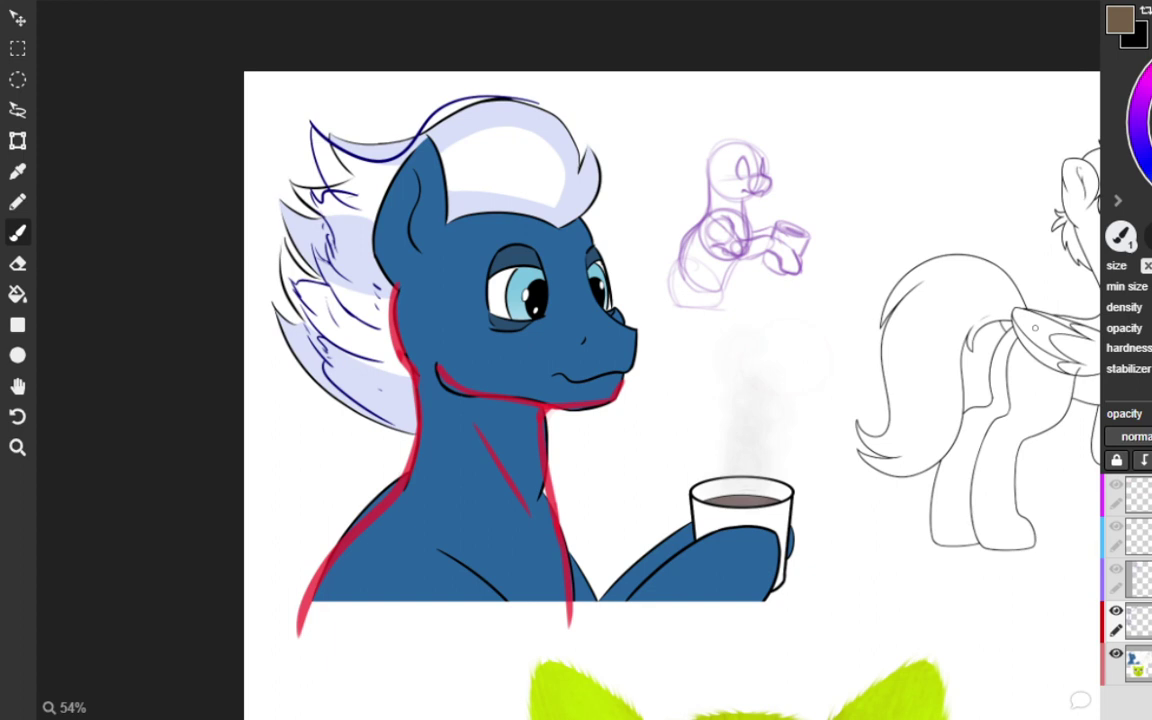
# Trace the blue pony's shoulder line and raised foreleg in red, extending the hoof into a larger curve around the cup.
pyautogui.moveTo(432, 549); pyautogui.dragTo(470, 592)
pyautogui.hotkey('ctrl', 'z')
pyautogui.moveTo(433, 549); pyautogui.dragTo(507, 630)
pyautogui.hotkey('ctrl', 'z')
pyautogui.moveTo(428, 545); pyautogui.dragTo(508, 622)
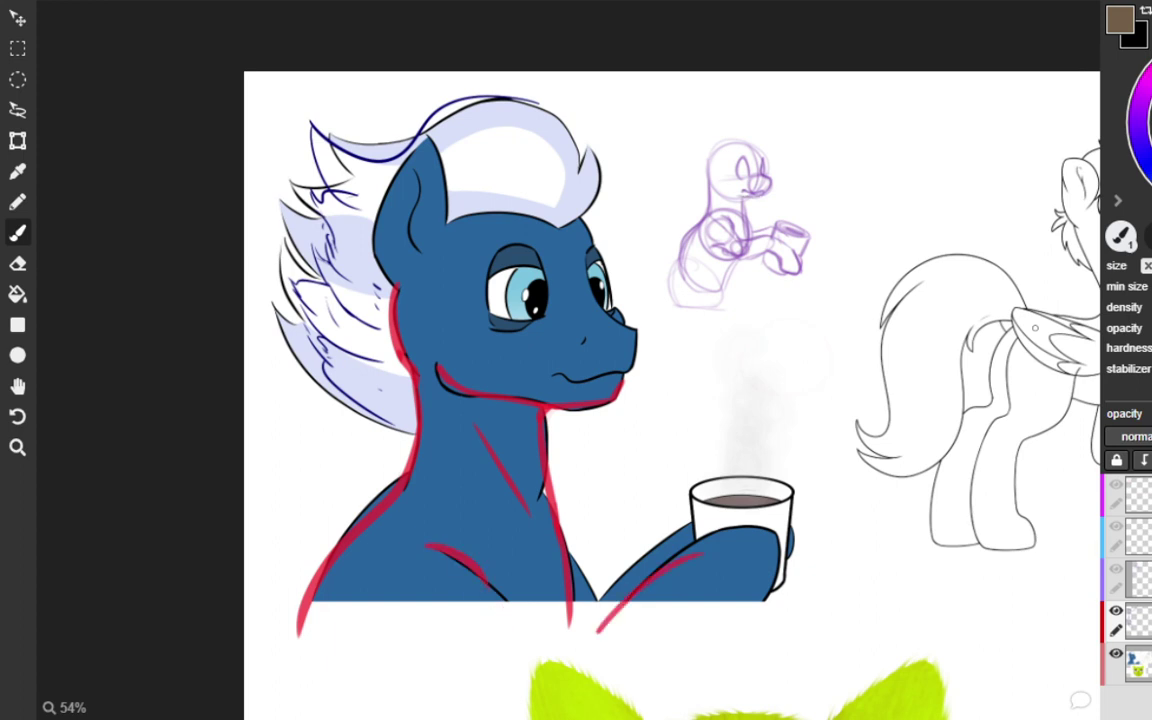
pyautogui.moveTo(720, 535); pyautogui.dragTo(614, 617)
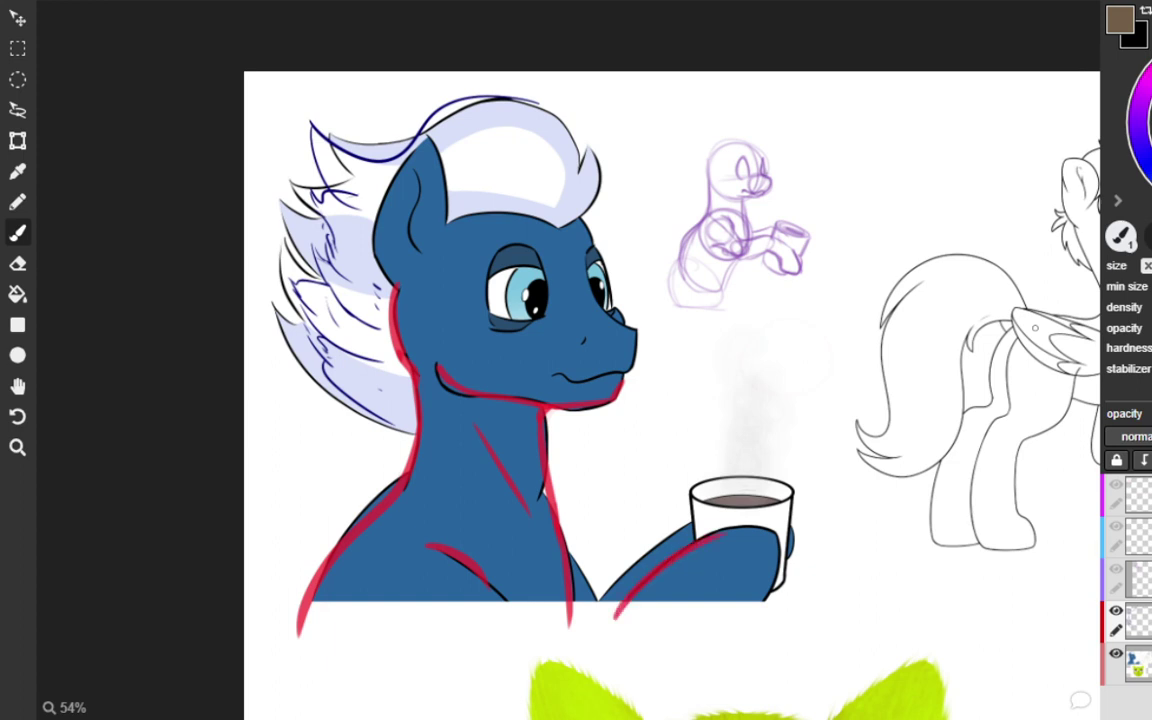
pyautogui.moveTo(745, 530)
pyautogui.mouseDown()
pyautogui.moveTo(826, 570)
pyautogui.moveTo(750, 620)
pyautogui.mouseUp()
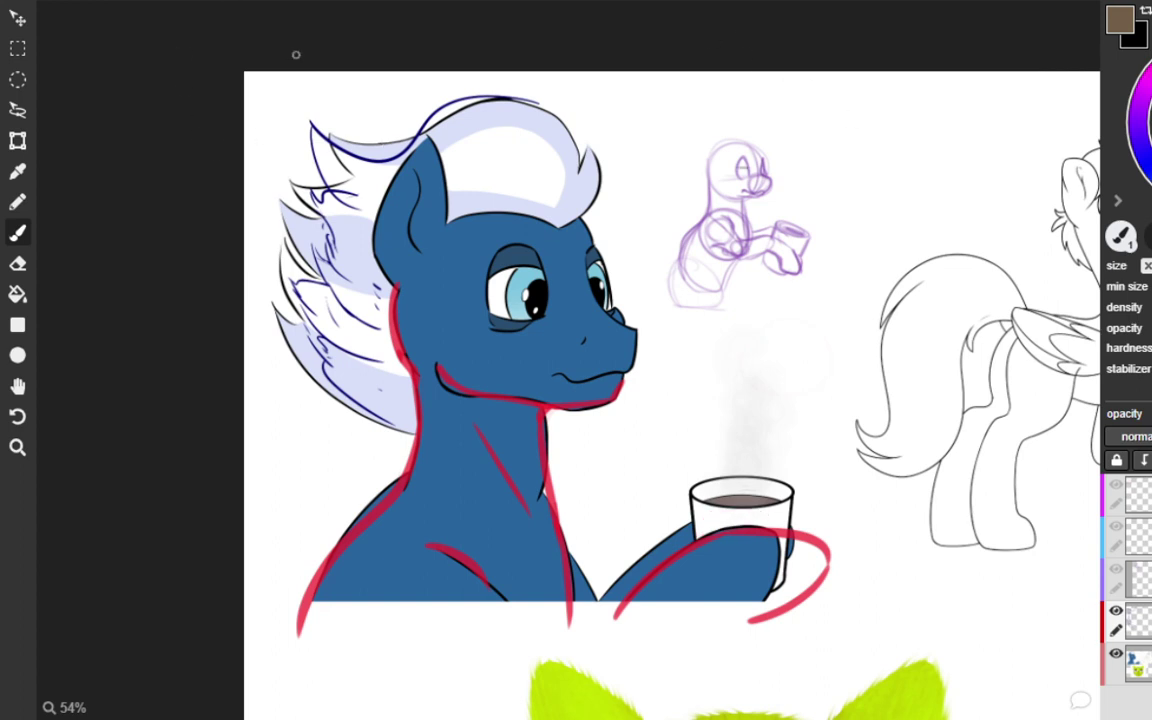
# Add a short brown stroke at the back of the blue pony's mane and red correction strokes on its hoof and muzzle.
pyautogui.moveTo(312, 220); pyautogui.dragTo(346, 204)
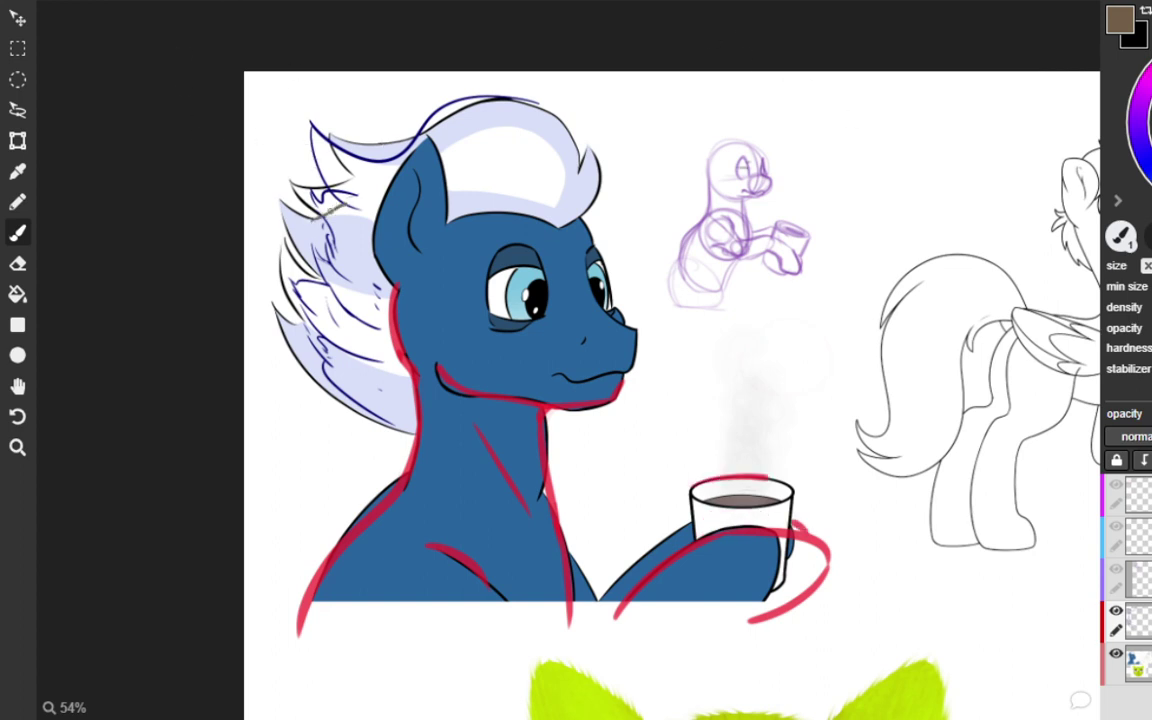
pyautogui.hotkey('ctrl', 'y')
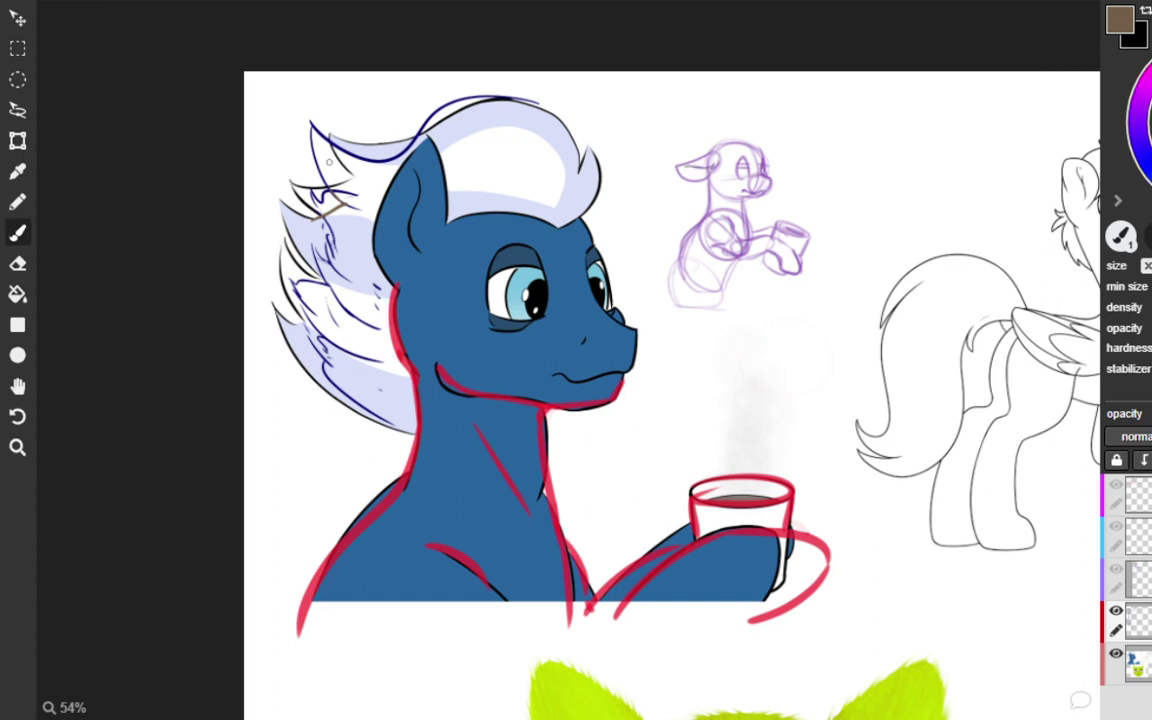
pyautogui.moveTo(828, 585); pyautogui.dragTo(822, 617)
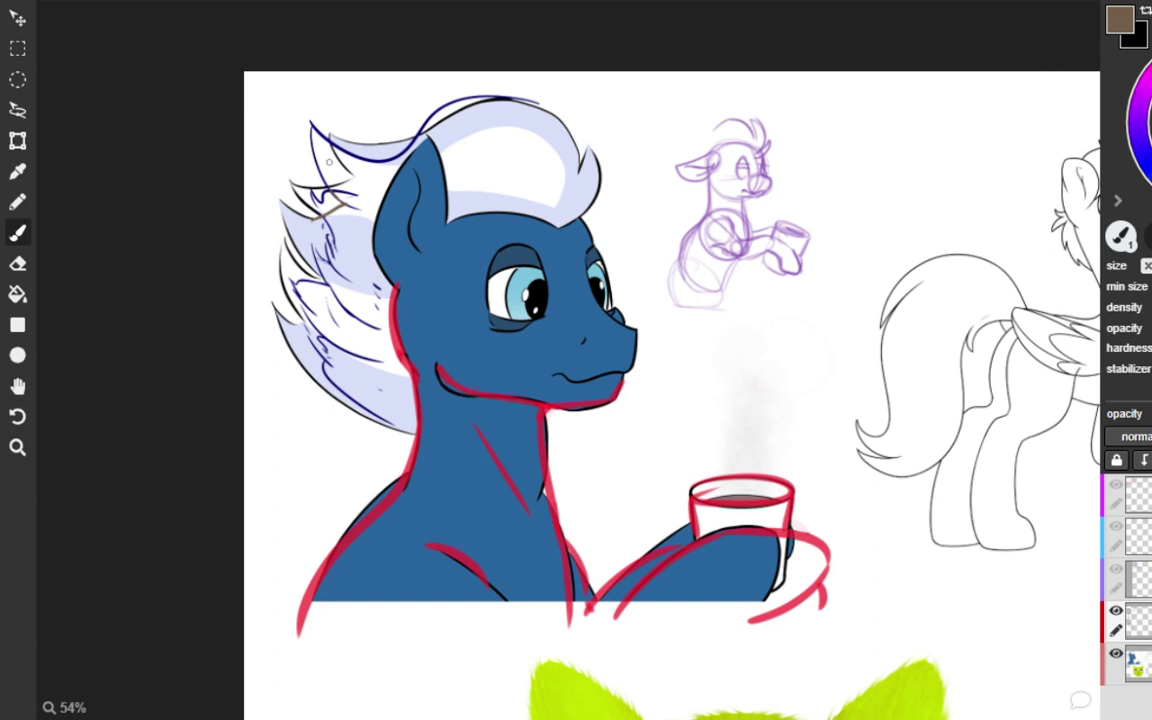
pyautogui.moveTo(624, 318); pyautogui.dragTo(632, 334)
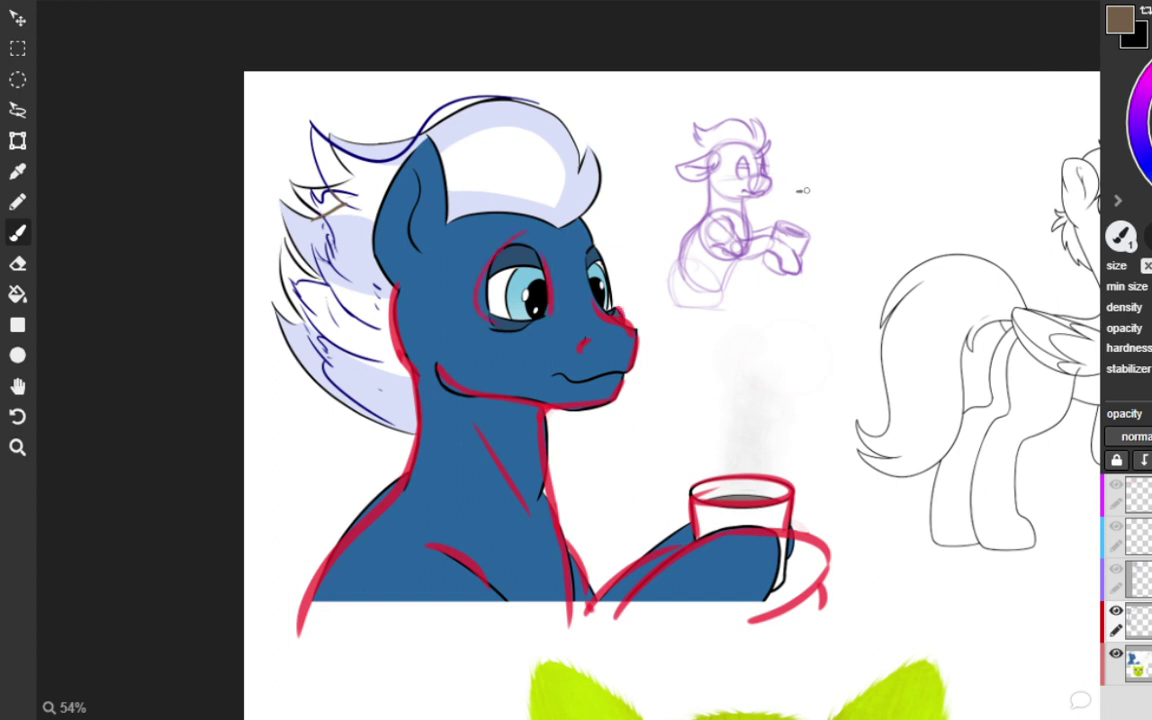
# Draw a brown speech bubble reading "My bucket!" beside the small purple pony sketch.
pyautogui.moveTo(797, 190)
pyautogui.mouseDown()
pyautogui.moveTo(812, 172)
pyautogui.moveTo(871, 166)
pyautogui.moveTo(811, 201)
pyautogui.mouseUp()
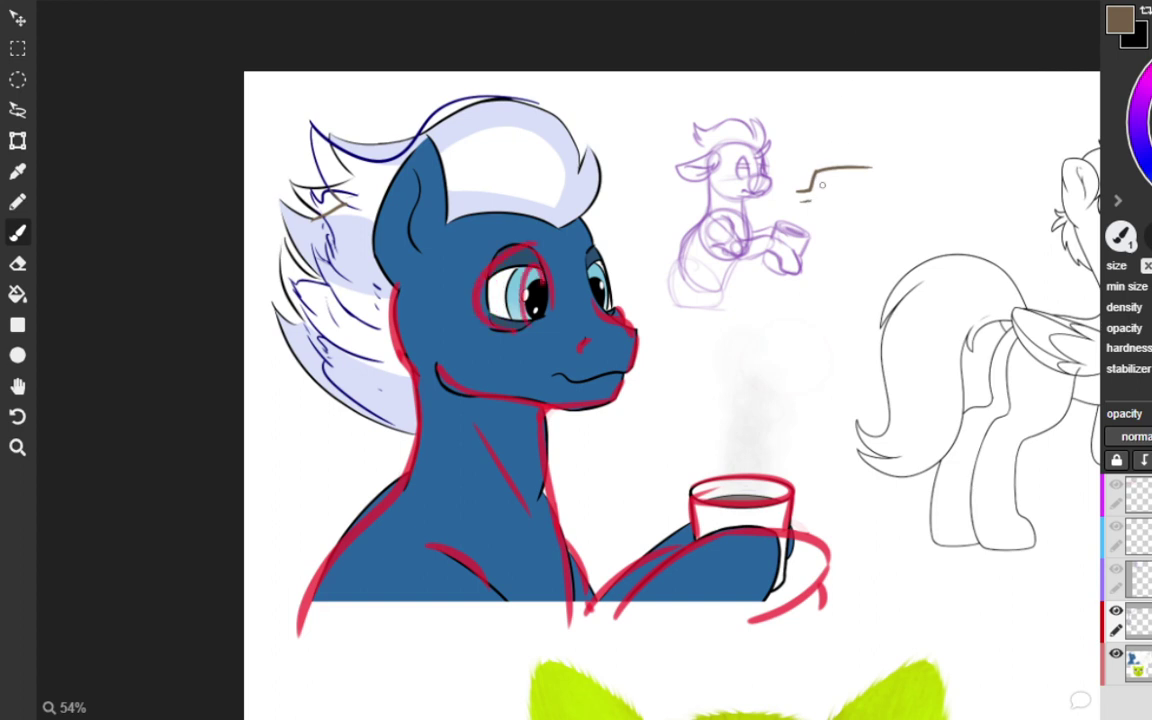
pyautogui.moveTo(823, 179)
pyautogui.mouseDown()
pyautogui.moveTo(821, 190)
pyautogui.moveTo(830, 178)
pyautogui.moveTo(845, 200)
pyautogui.mouseUp()
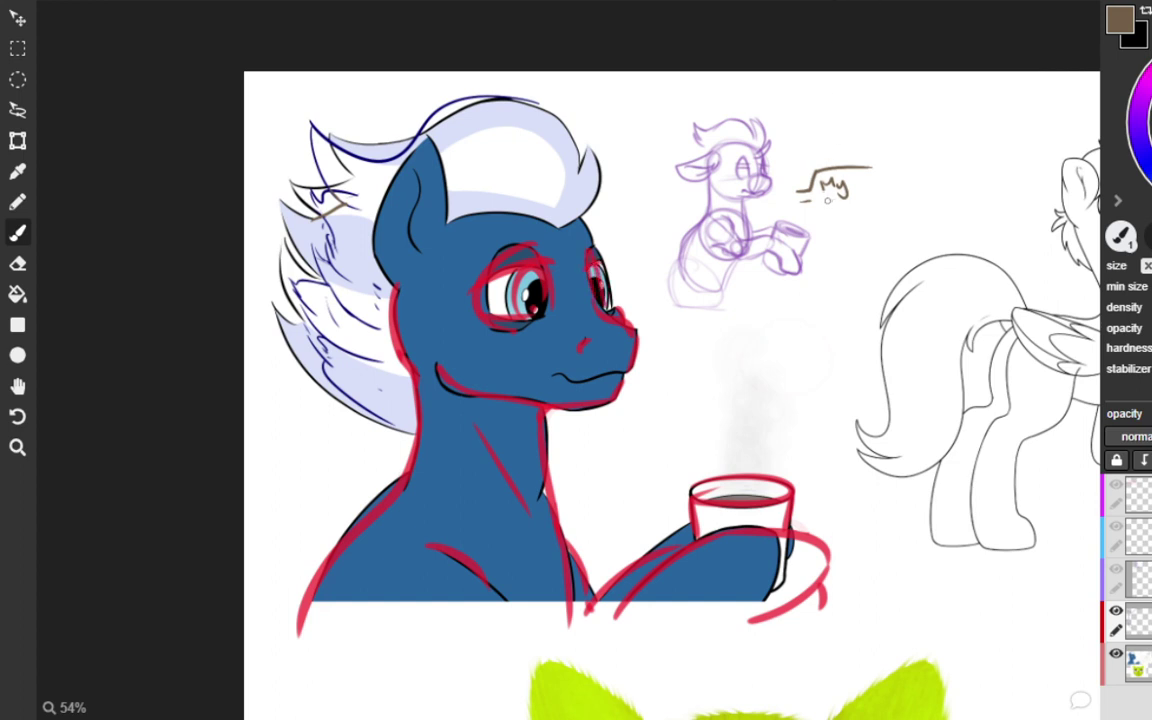
pyautogui.moveTo(829, 201)
pyautogui.mouseDown()
pyautogui.moveTo(833, 214)
pyautogui.moveTo(892, 202)
pyautogui.mouseUp()
pyautogui.click(887, 207)
pyautogui.click(892, 207)
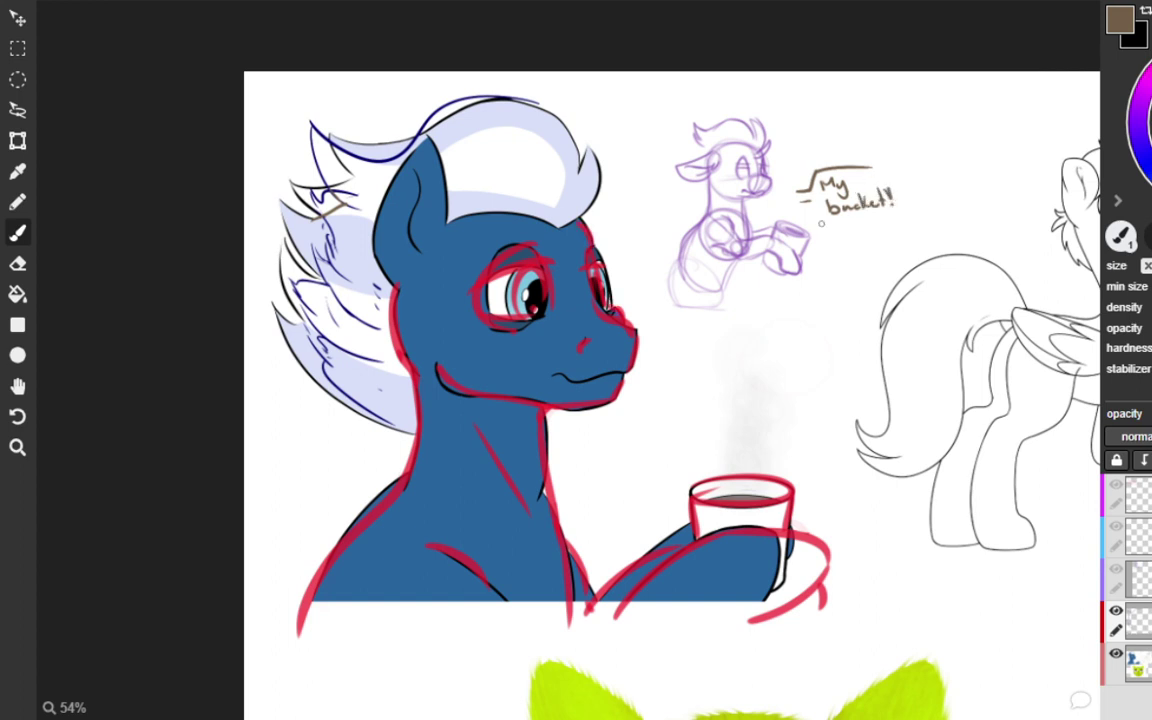
pyautogui.moveTo(814, 203)
pyautogui.mouseDown()
pyautogui.moveTo(827, 222)
pyautogui.moveTo(872, 219)
pyautogui.mouseUp()
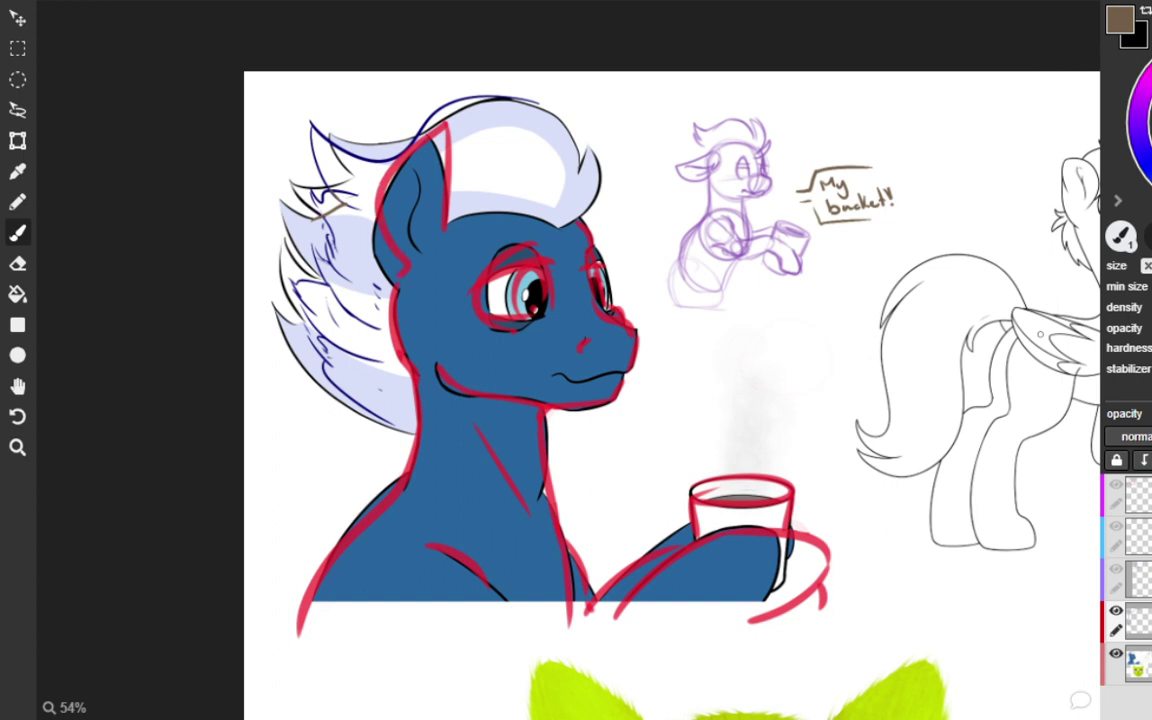
# Trace the outer and inner contours of the blue pony's ear in red.
pyautogui.moveTo(444, 122); pyautogui.dragTo(372, 262)
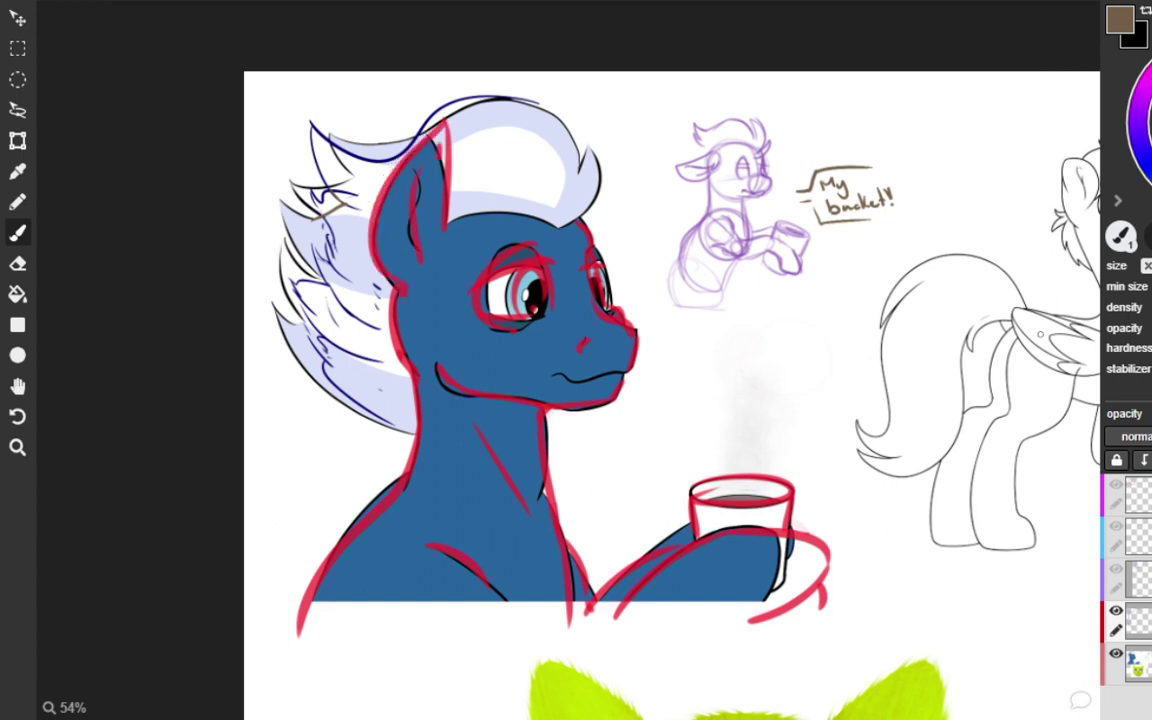
pyautogui.hotkey('ctrl', 'y')
pyautogui.hotkey('ctrl', 'z')
pyautogui.hotkey('ctrl', 'y')
pyautogui.hotkey('ctrl', 'z')
pyautogui.hotkey('ctrl', 'y')
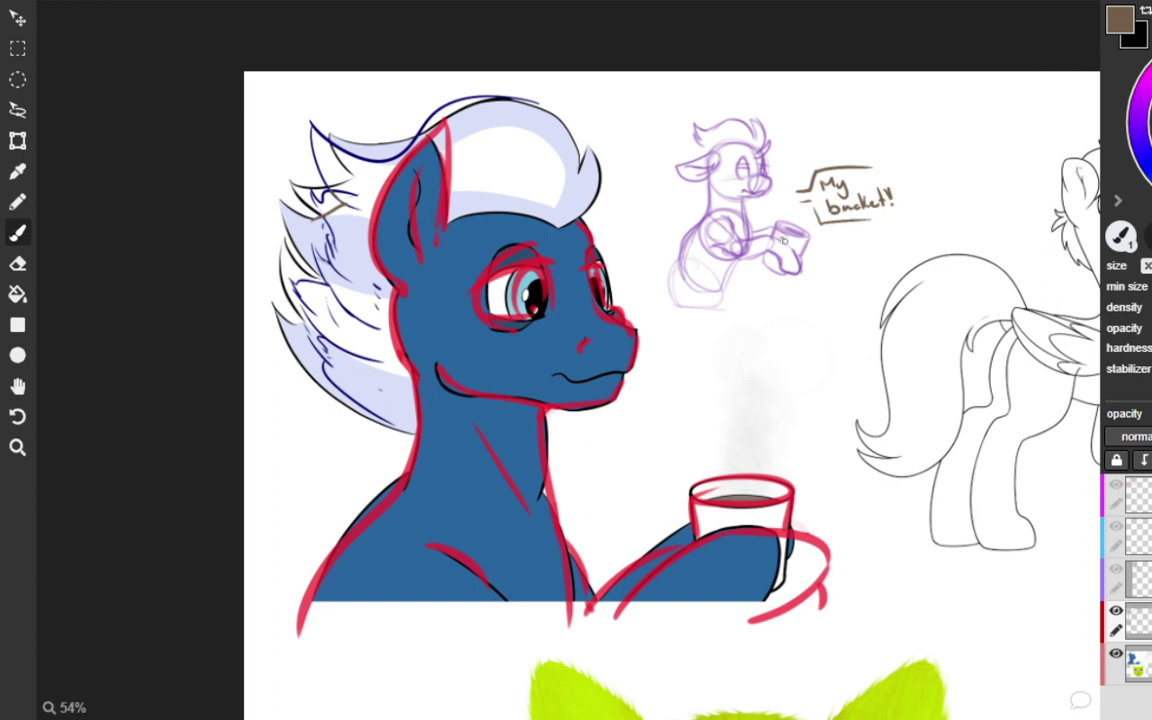
# Add a small brown mark beside the purple sketch's cup and a red steam wisp above the blue pony's coffee.
pyautogui.moveTo(806, 249); pyautogui.dragTo(803, 266)
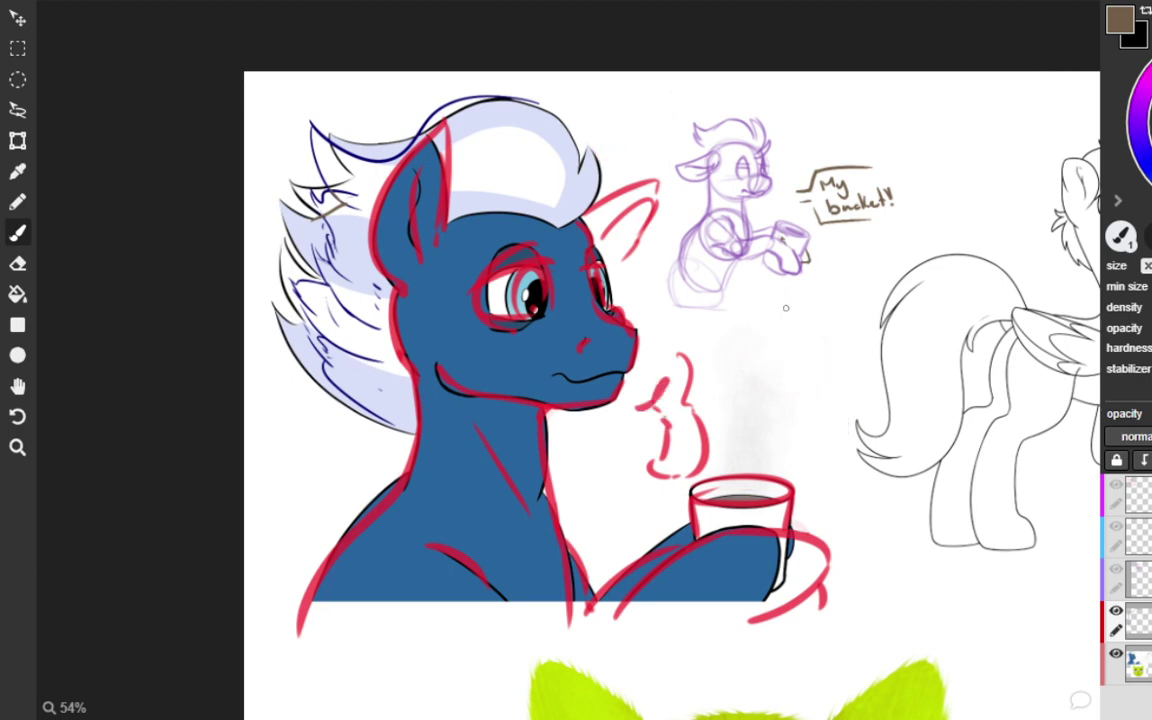
pyautogui.moveTo(730, 375); pyautogui.dragTo(748, 405)
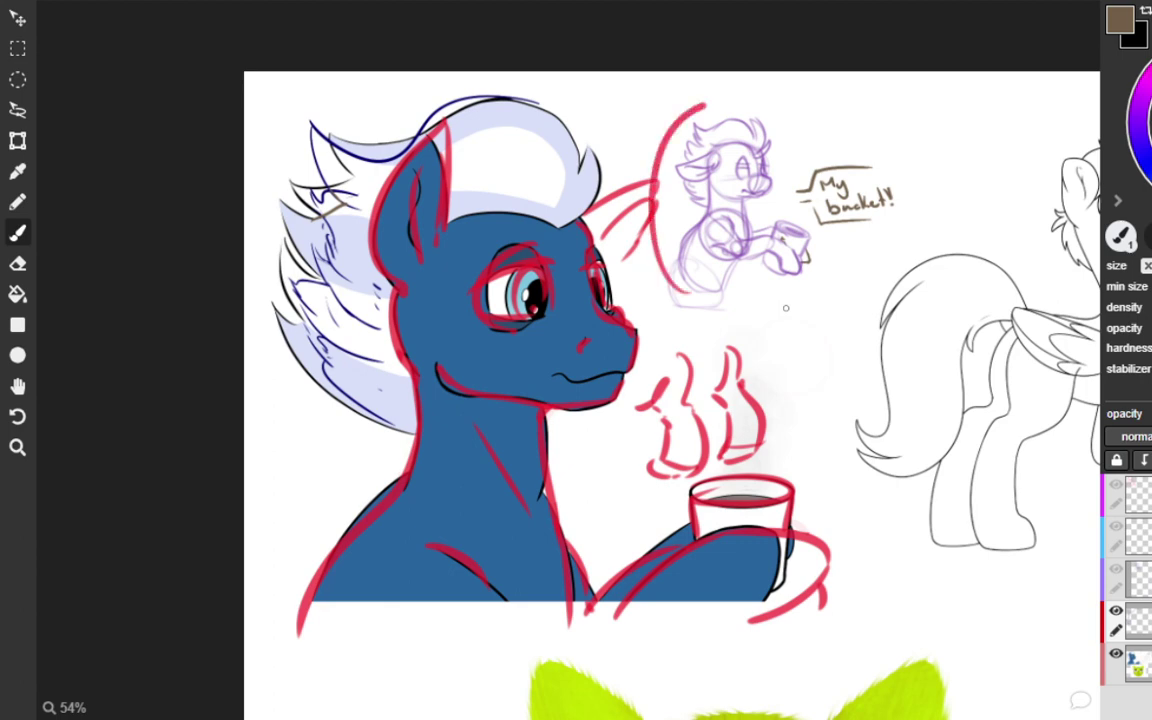
pyautogui.hotkey('ctrl', 'z')
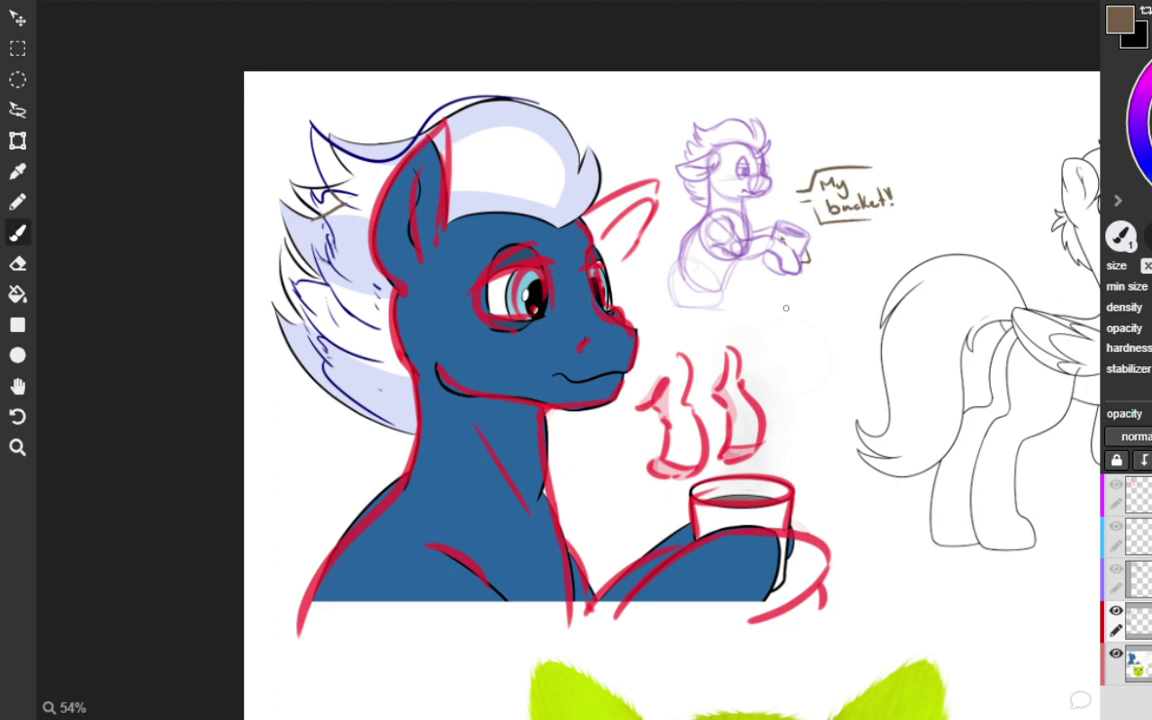
# Set the brush colour to green for marking up the winged pony.
pyautogui.moveTo(1150, 124); pyautogui.dragTo(1151, 122)
pyautogui.click(1151, 158)
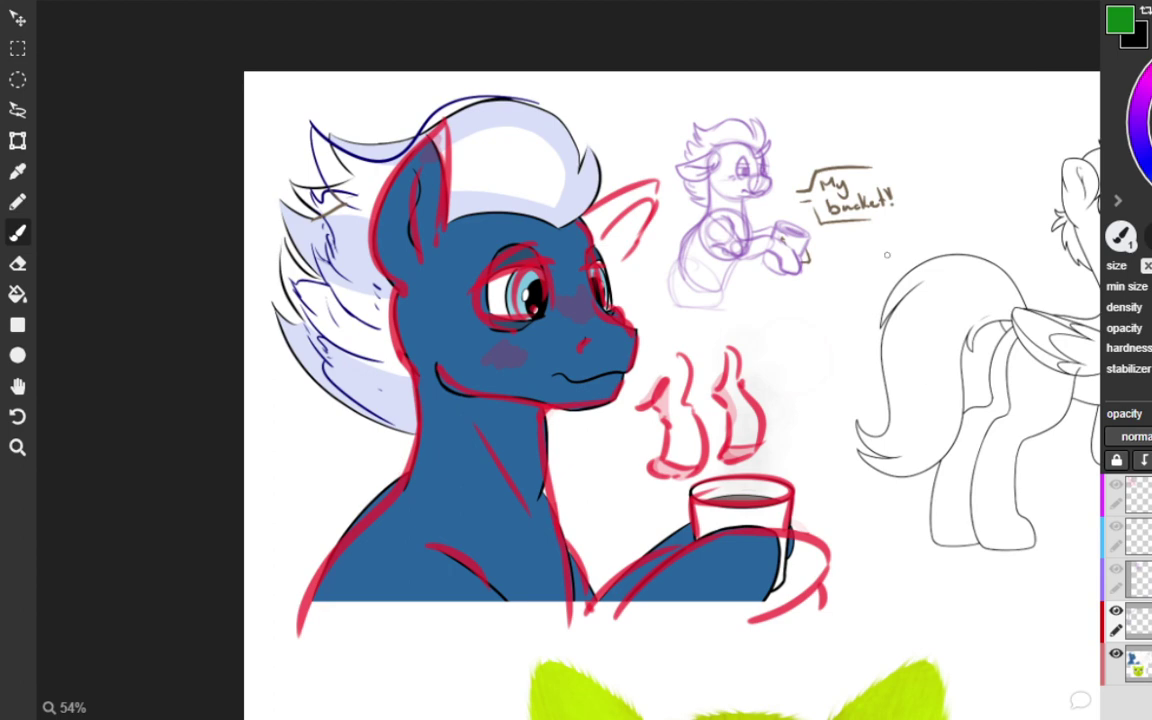
pyautogui.moveTo(1046, 387)
pyautogui.mouseDown()
pyautogui.moveTo(589, 387)
pyautogui.moveTo(679, 365)
pyautogui.mouseUp()
pyautogui.press('b')
pyautogui.scroll(3, 692, 330)
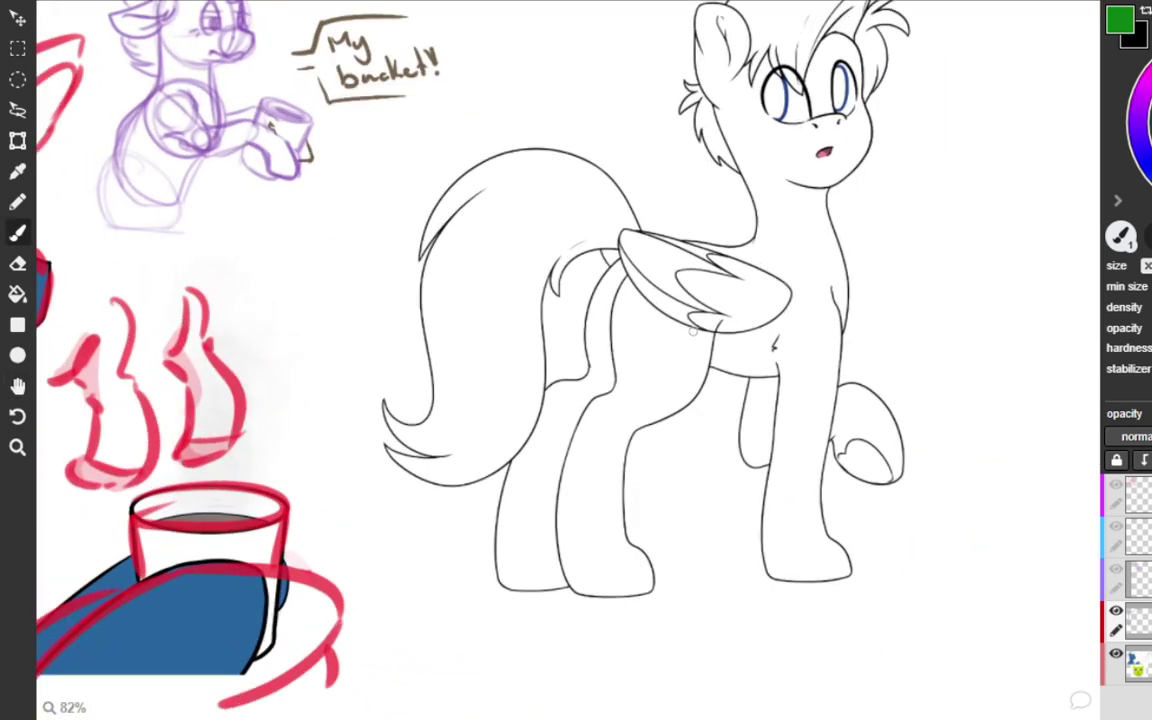
pyautogui.press('space')
pyautogui.moveTo(743, 187); pyautogui.dragTo(737, 245)
pyautogui.press('b')
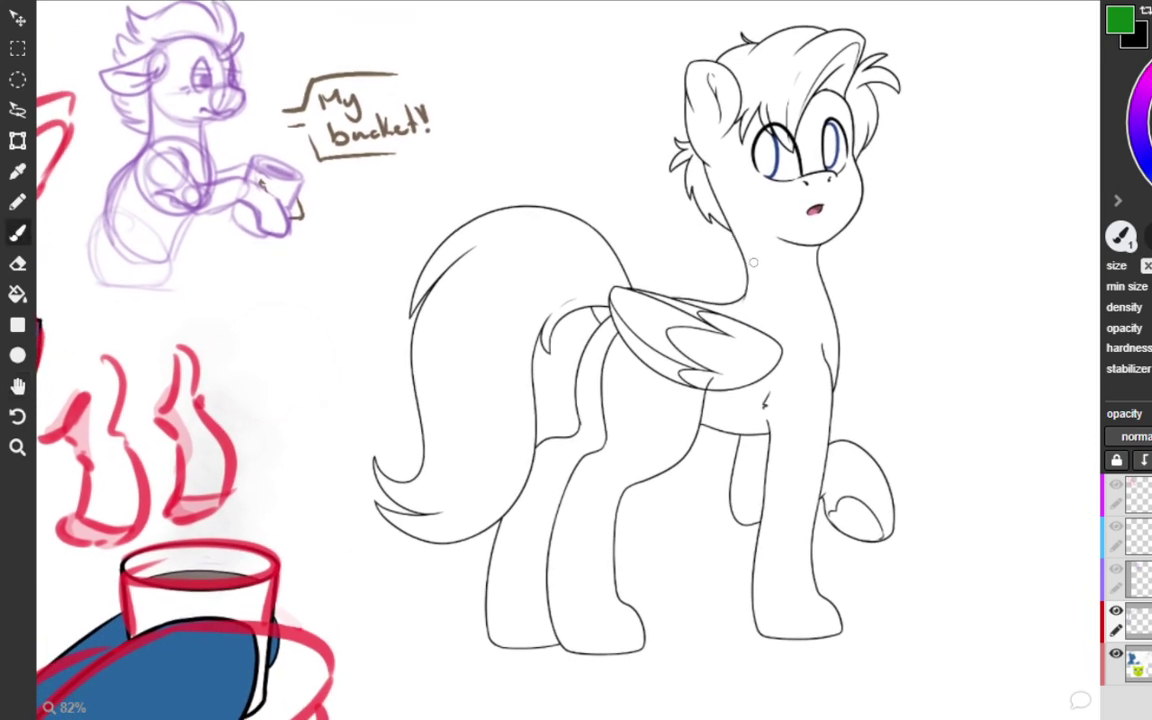
pyautogui.scroll(1, 835, 316)
pyautogui.scroll(-1, 835, 316)
# Try a large red 3 beside the winged pony's raised foreleg and a cyan ellipse around its hind legs.
pyautogui.moveTo(985, 428); pyautogui.dragTo(975, 485)
pyautogui.hotkey('ctrl', 'z')
pyautogui.moveTo(967, 411); pyautogui.dragTo(985, 463)
pyautogui.hotkey('ctrl', 'z')
pyautogui.moveTo(987, 419); pyautogui.dragTo(1005, 463)
pyautogui.hotkey('ctrl', 'z')
pyautogui.moveTo(993, 418)
pyautogui.mouseDown()
pyautogui.moveTo(1065, 470)
pyautogui.moveTo(985, 496)
pyautogui.mouseUp()
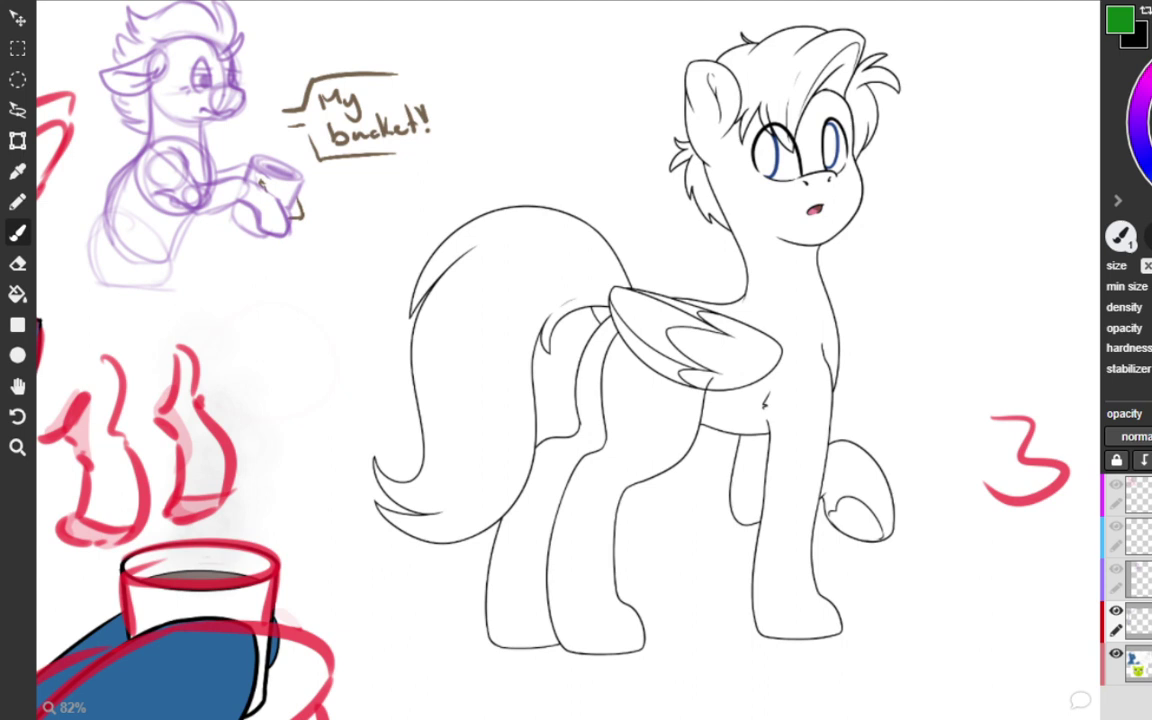
pyautogui.moveTo(600, 335)
pyautogui.mouseDown()
pyautogui.moveTo(525, 645)
pyautogui.moveTo(497, 408)
pyautogui.mouseUp()
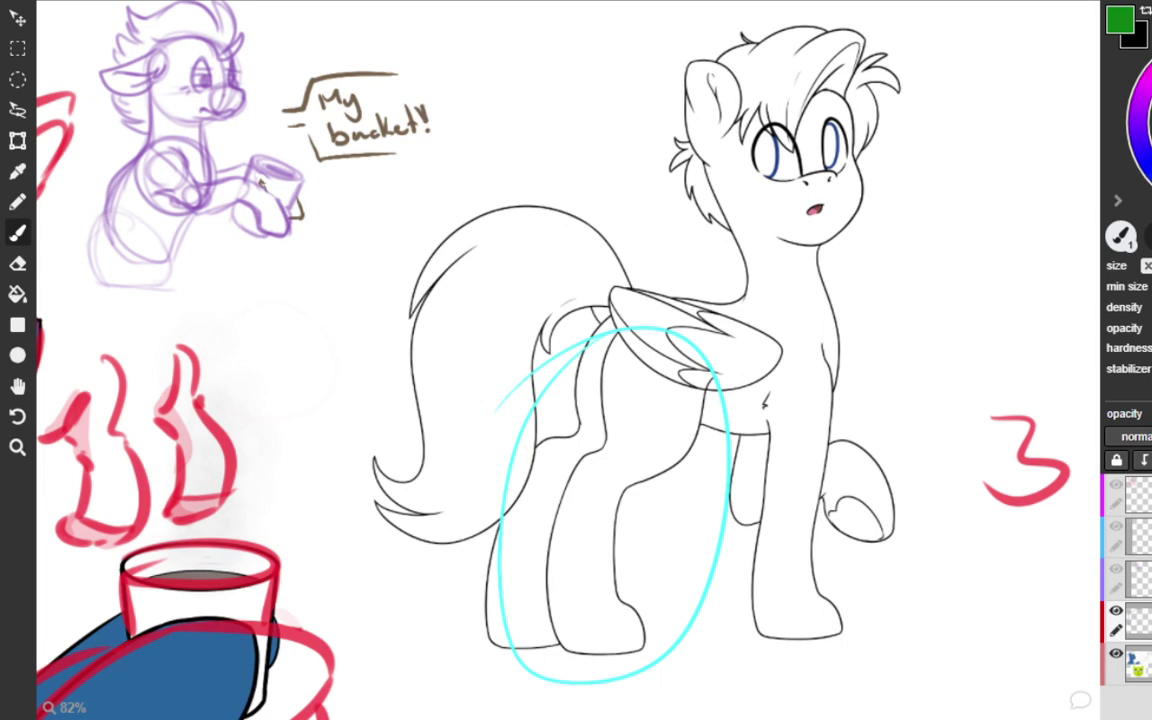
pyautogui.hotkey('ctrl', 'z')
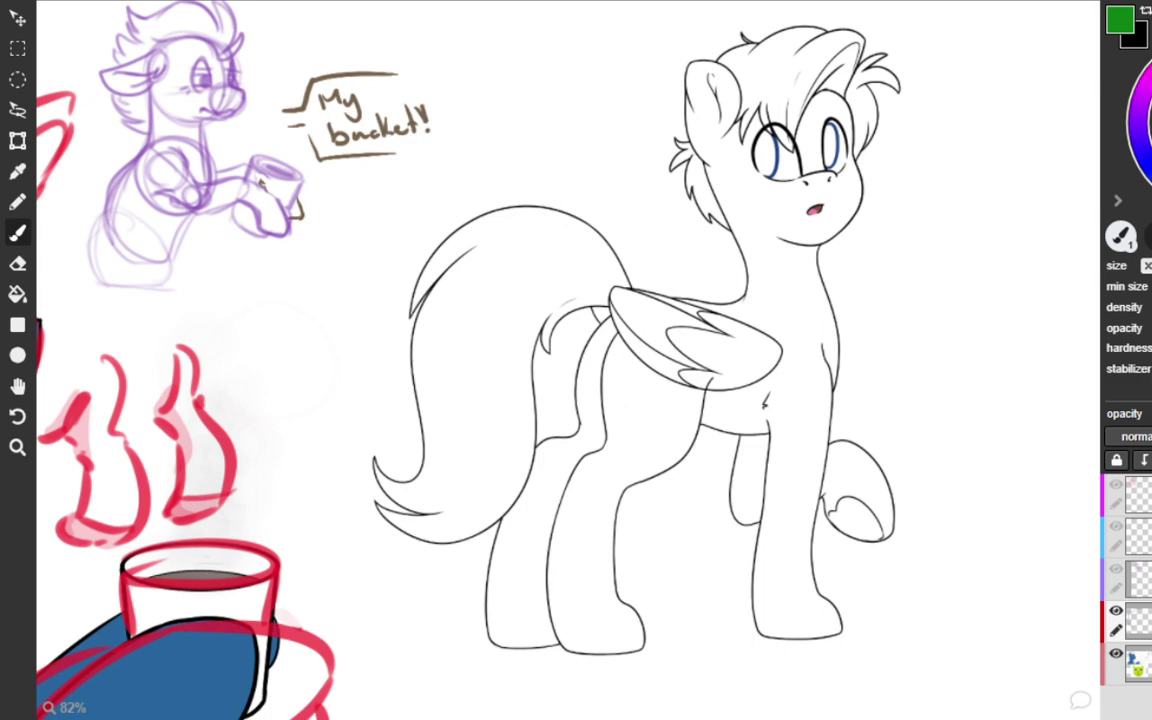
# Draw a red circle over the winged pony's chest with a curved centre line inside it.
pyautogui.moveTo(794, 290)
pyautogui.mouseDown()
pyautogui.moveTo(758, 299)
pyautogui.moveTo(803, 284)
pyautogui.moveTo(755, 285)
pyautogui.moveTo(768, 284)
pyautogui.moveTo(742, 267)
pyautogui.moveTo(780, 287)
pyautogui.moveTo(768, 282)
pyautogui.moveTo(831, 394)
pyautogui.moveTo(751, 288)
pyautogui.moveTo(788, 341)
pyautogui.moveTo(772, 442)
pyautogui.mouseUp()
pyautogui.hotkey('ctrl', 'z')
pyautogui.hotkey('ctrl', 'z')
pyautogui.hotkey('ctrl', 'z')
pyautogui.hotkey('ctrl', 'z')
pyautogui.hotkey('ctrl', 'z')
pyautogui.hotkey('ctrl', 'z')
pyautogui.hotkey('ctrl', 'z')
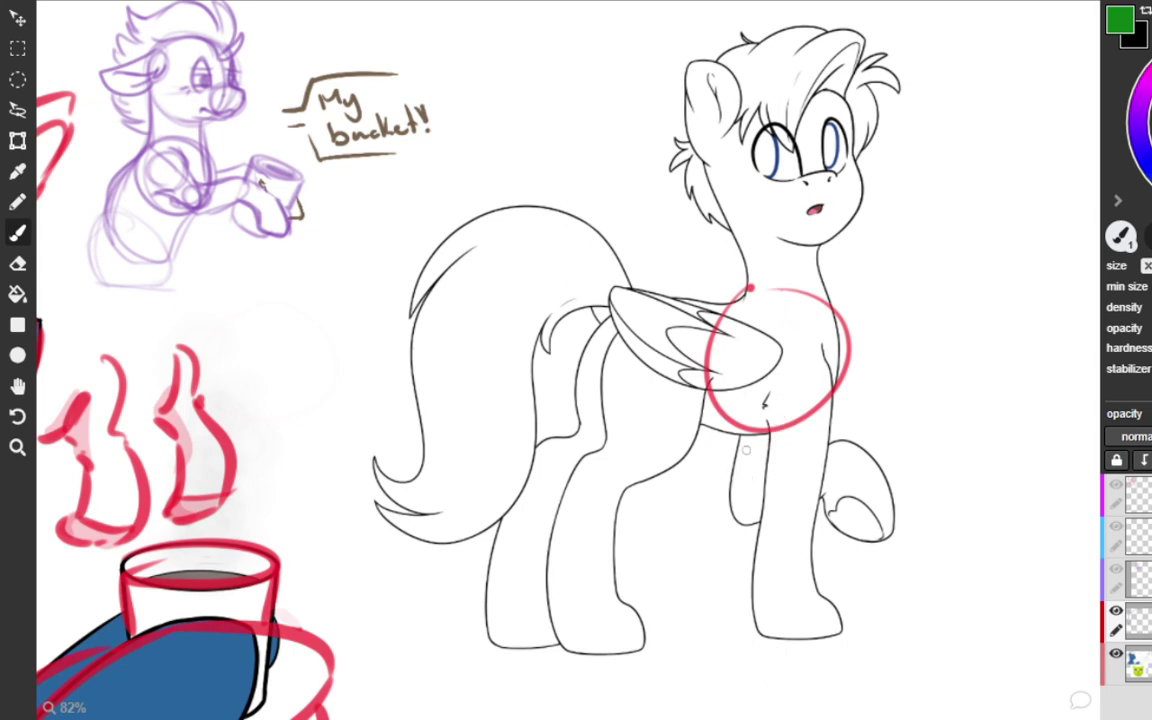
pyautogui.hotkey('ctrl', 'z')
pyautogui.moveTo(785, 293)
pyautogui.mouseDown()
pyautogui.moveTo(786, 424)
pyautogui.moveTo(734, 494)
pyautogui.mouseUp()
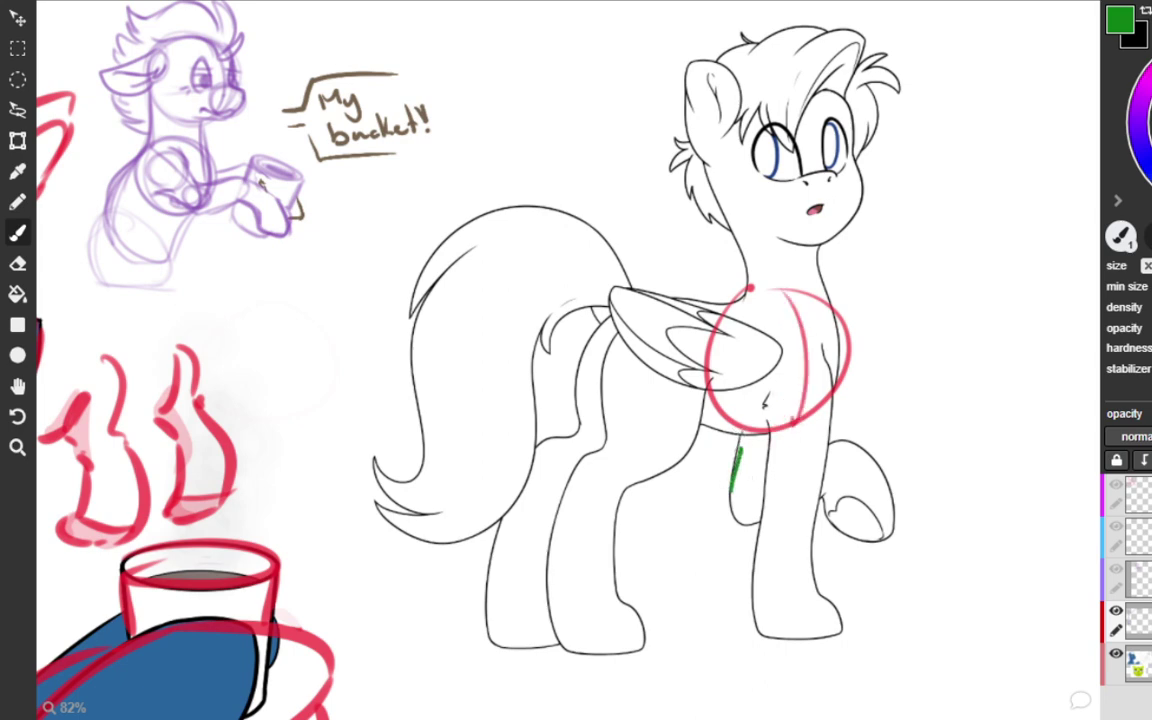
# Mark the winged pony's far foreleg with a green guide line and try a red circle over the belly behind the chest.
pyautogui.moveTo(741, 434); pyautogui.dragTo(737, 491)
pyautogui.moveTo(665, 405); pyautogui.dragTo(705, 365)
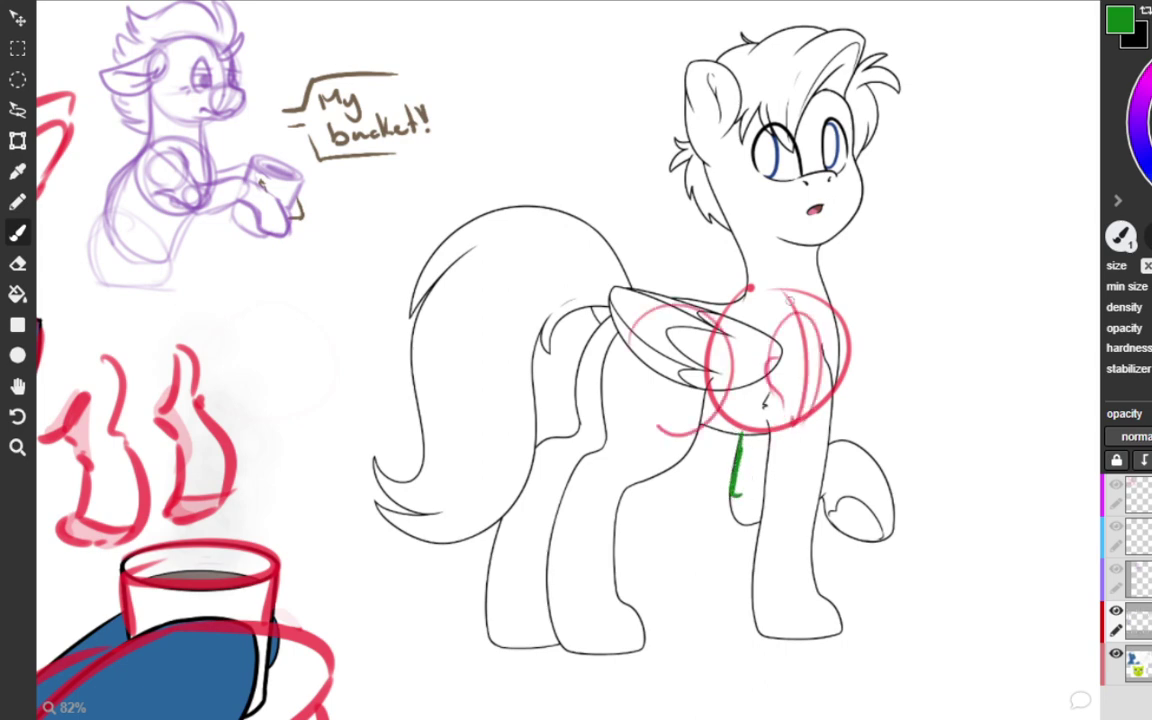
pyautogui.hotkey('ctrl', 'z')
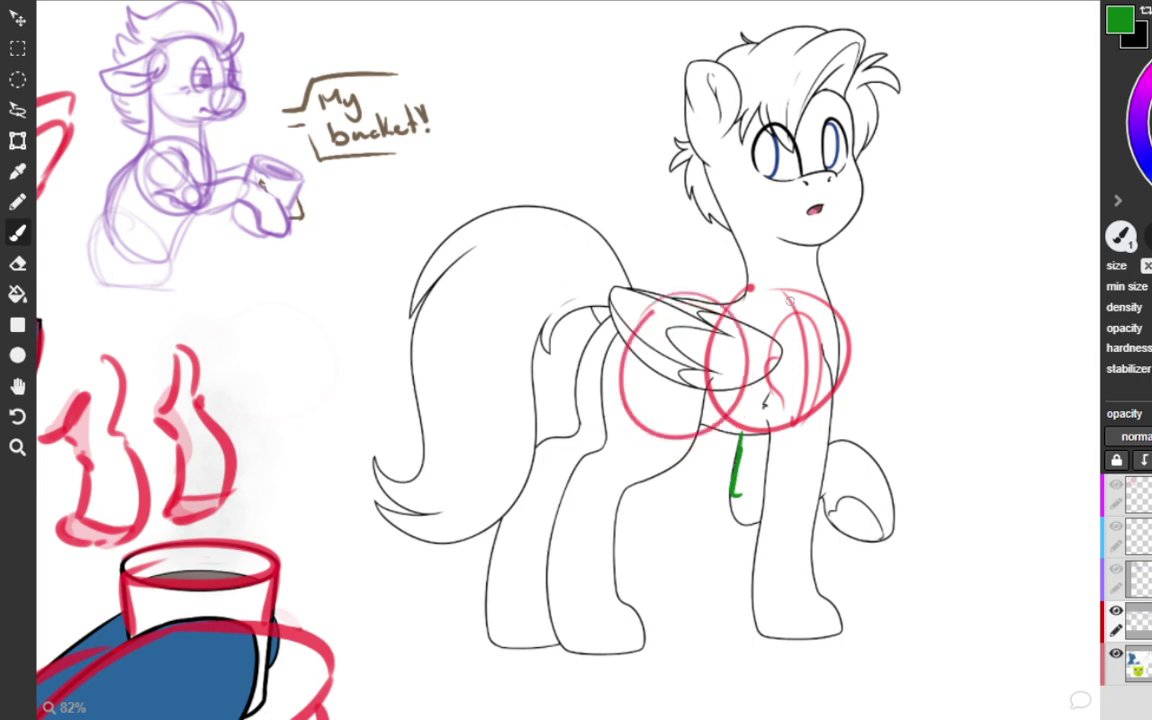
pyautogui.hotkey('ctrl', 'z')
pyautogui.hotkey('ctrl', 'y')
pyautogui.hotkey('ctrl', 'z')
pyautogui.hotkey('ctrl', 'z')
# Add green guide lines on the far foreleg, down the near foreleg and along the raised foreleg.
pyautogui.moveTo(758, 404); pyautogui.dragTo(756, 480)
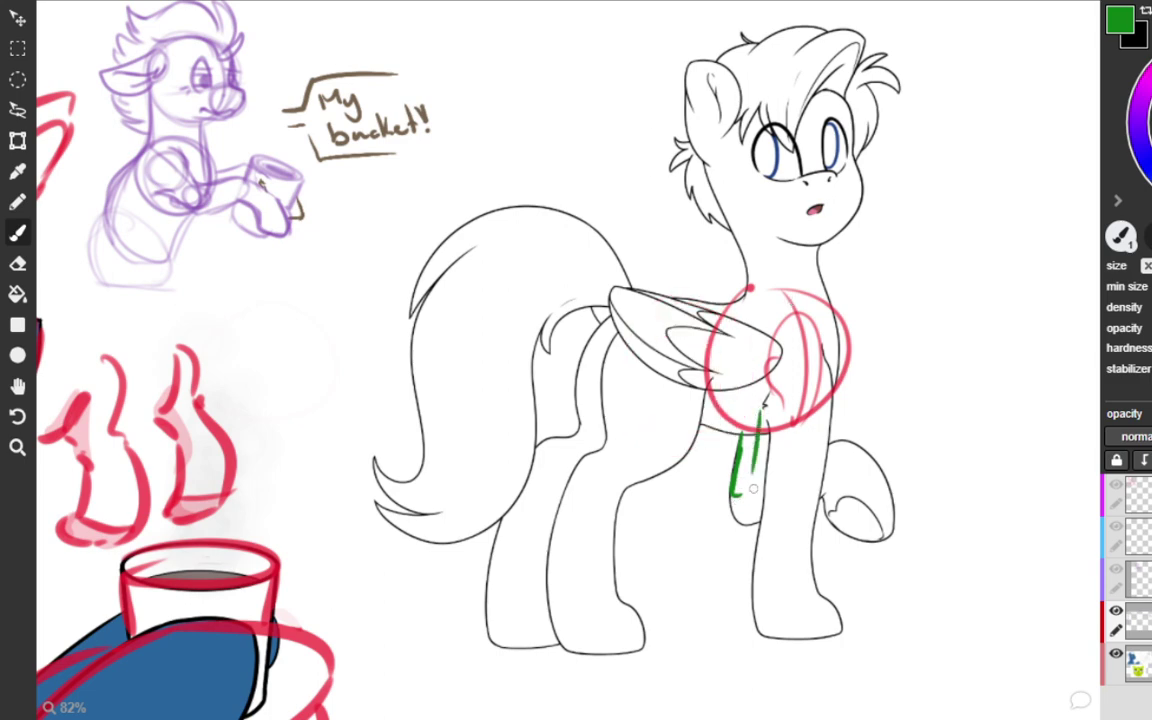
pyautogui.moveTo(802, 386)
pyautogui.mouseDown()
pyautogui.moveTo(800, 465)
pyautogui.moveTo(753, 498)
pyautogui.moveTo(779, 499)
pyautogui.mouseUp()
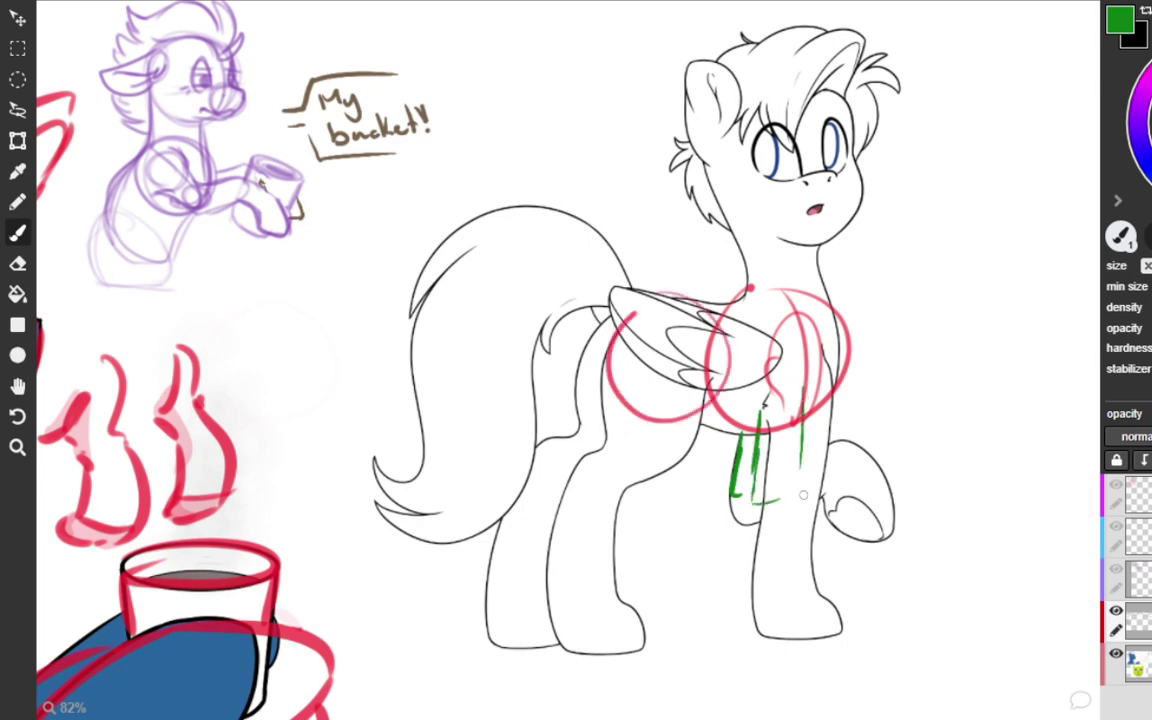
pyautogui.moveTo(844, 470)
pyautogui.mouseDown()
pyautogui.moveTo(790, 494)
pyautogui.moveTo(862, 497)
pyautogui.mouseUp()
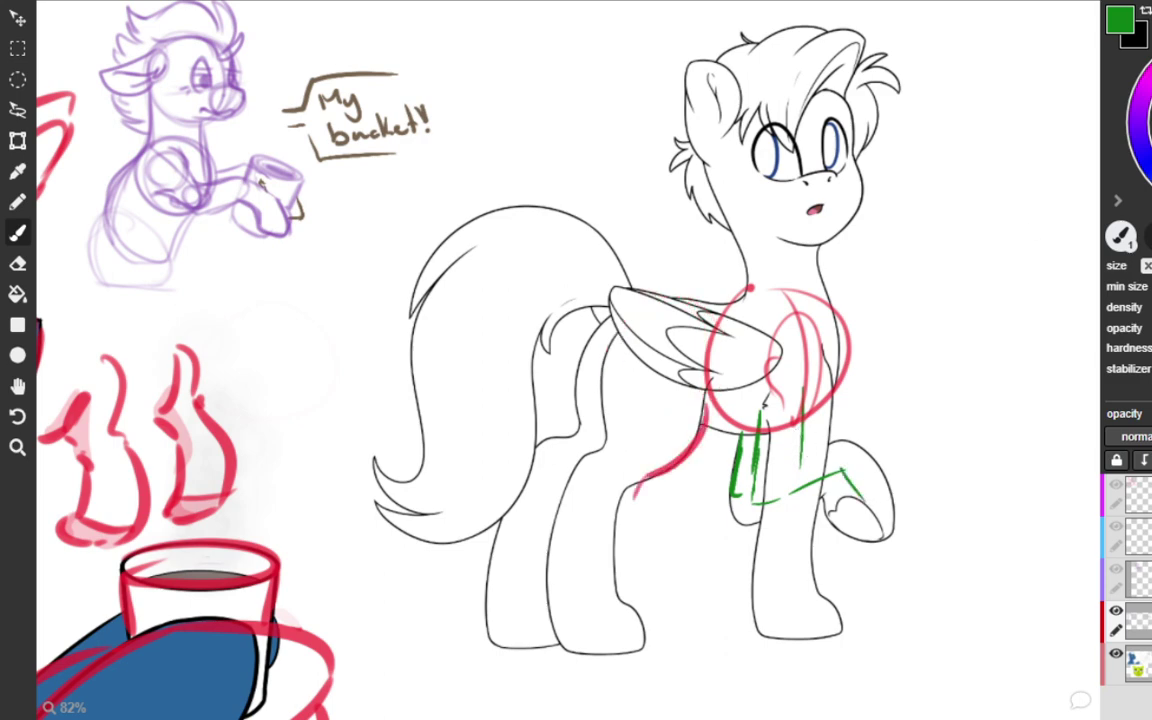
# Switch the brush to purple and mark the segment lengths of the forelegs with end-capped lines.
pyautogui.click(1146, 86)
pyautogui.moveTo(749, 417); pyautogui.dragTo(742, 511)
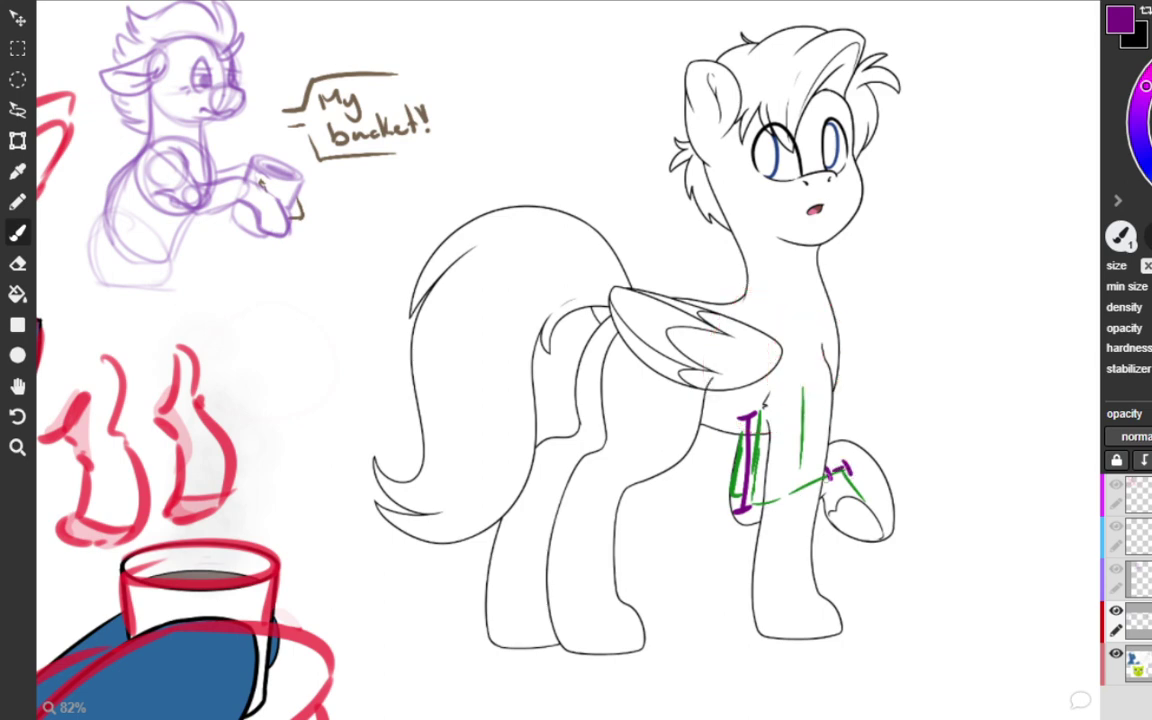
pyautogui.moveTo(827, 477); pyautogui.dragTo(781, 495)
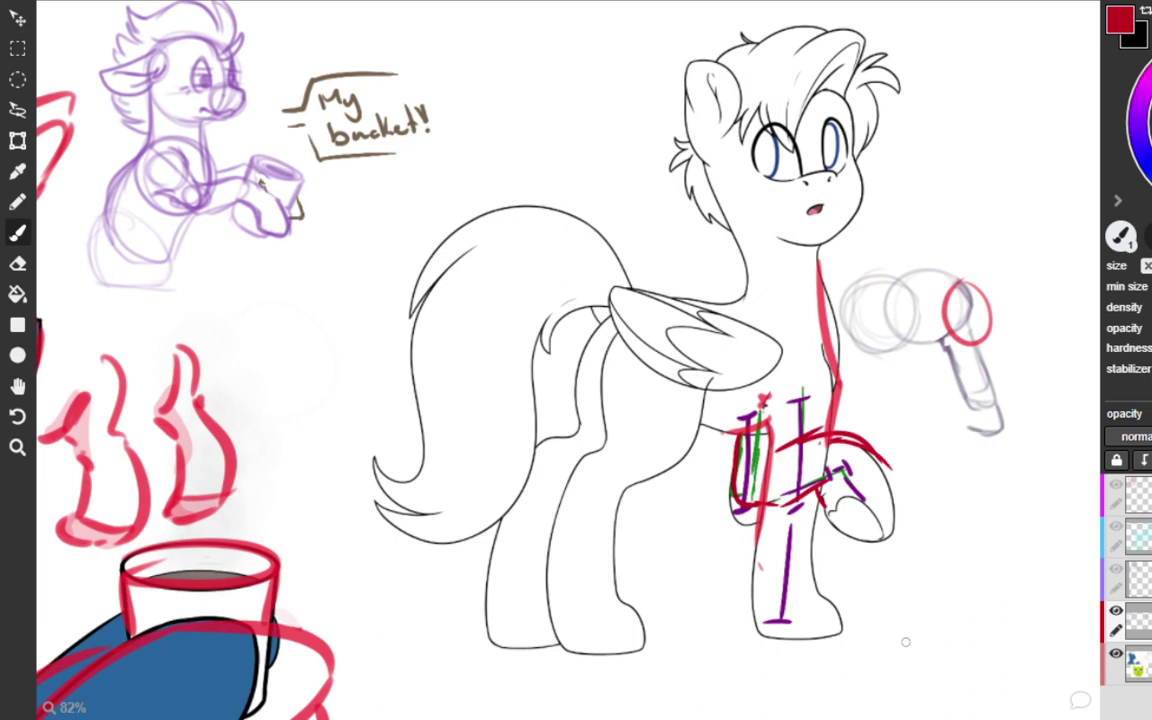
# Undo the red correction strokes down the front of the winged pony's neck and chest.
pyautogui.hotkey('ctrl', 'z')
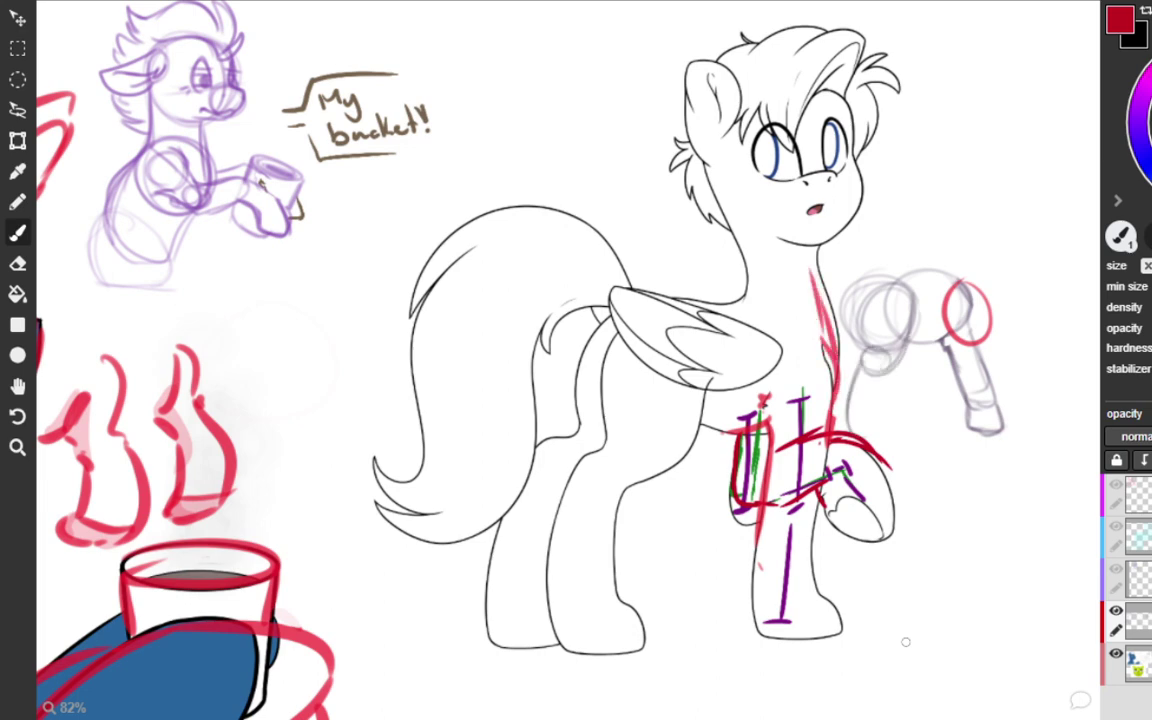
pyautogui.hotkey('ctrl', 'z')
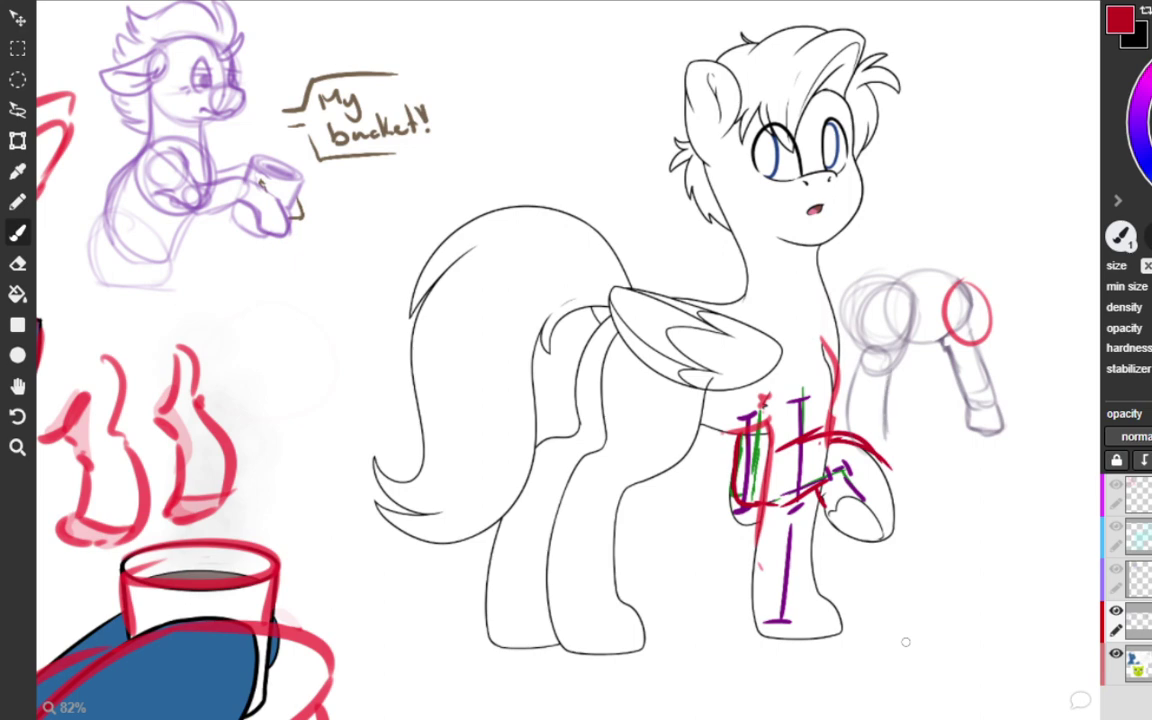
pyautogui.hotkey('ctrl', 'z')
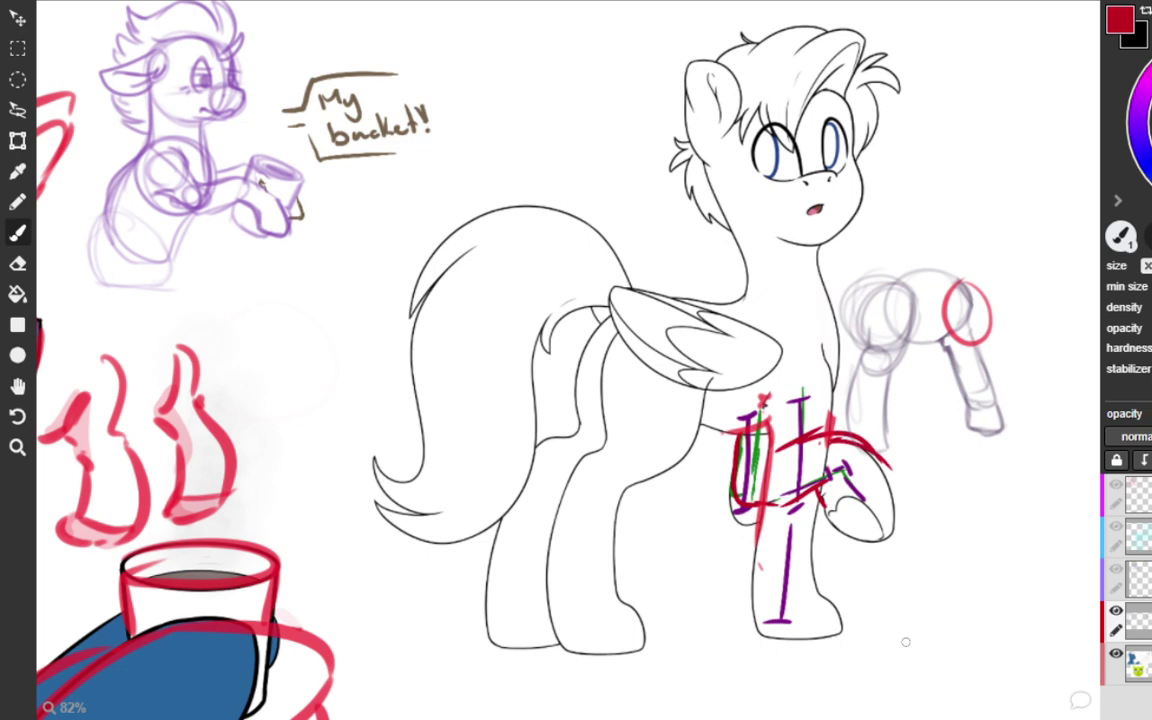
# Try correction strokes along the winged pony's inner thigh, near hind leg and hind hoof.
pyautogui.moveTo(502, 465); pyautogui.dragTo(614, 428)
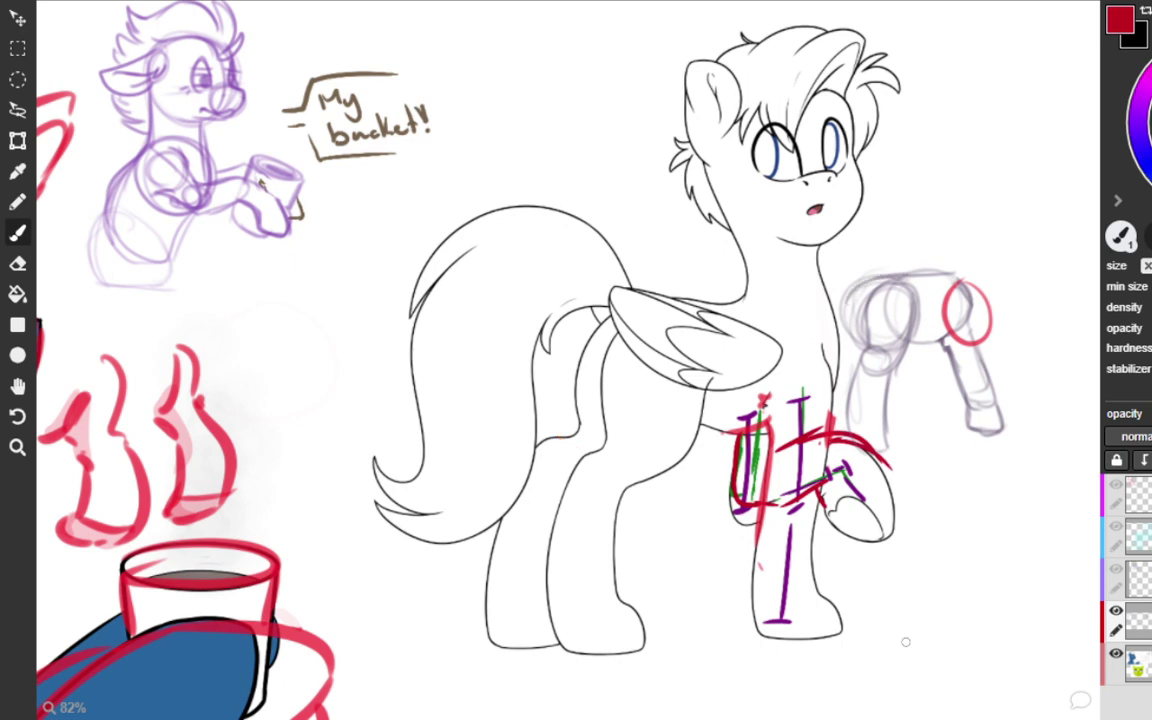
pyautogui.moveTo(549, 612)
pyautogui.mouseDown()
pyautogui.moveTo(580, 640)
pyautogui.moveTo(562, 632)
pyautogui.moveTo(626, 638)
pyautogui.mouseUp()
pyautogui.hotkey('ctrl', 'z')
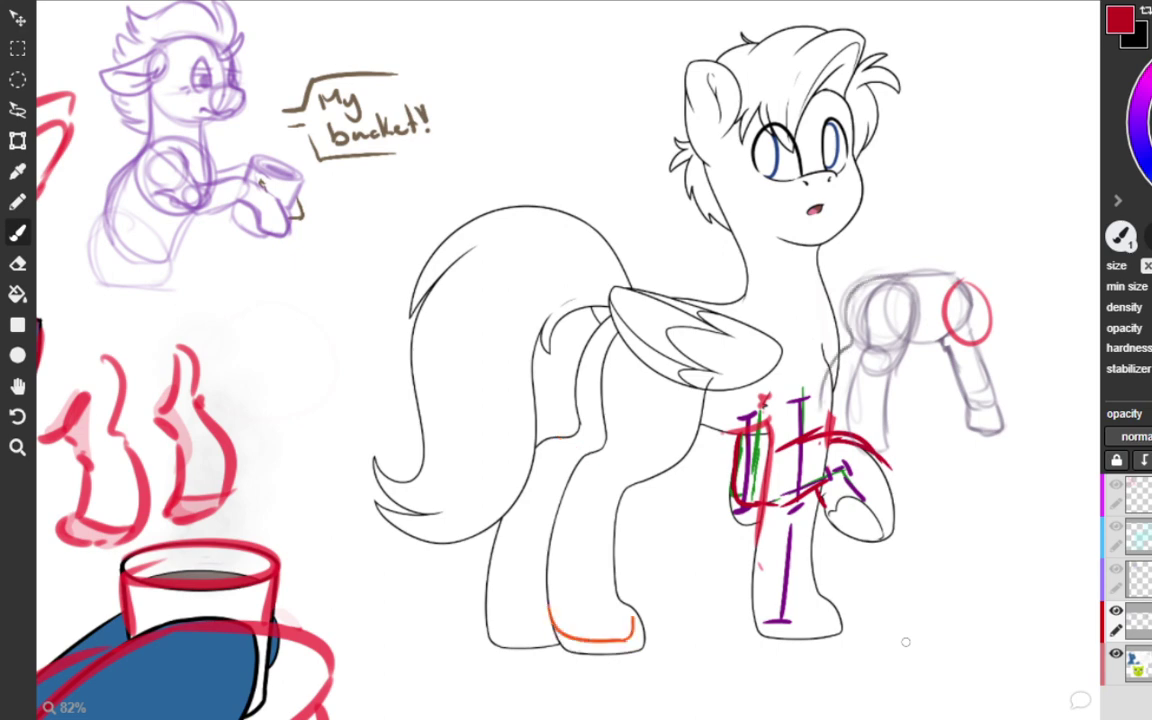
pyautogui.hotkey('ctrl', 'z')
pyautogui.hotkey('ctrl', 'z')
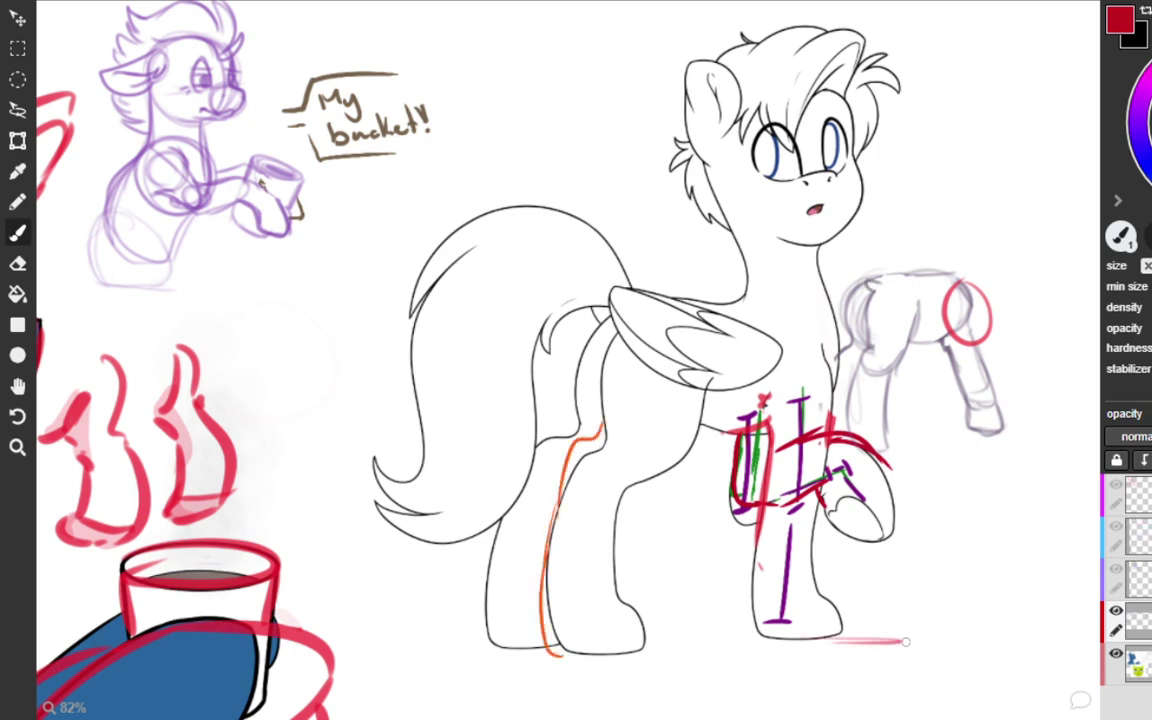
pyautogui.hotkey('ctrl', 'z')
pyautogui.hotkey('ctrl', 'z')
pyautogui.hotkey('ctrl', 'z')
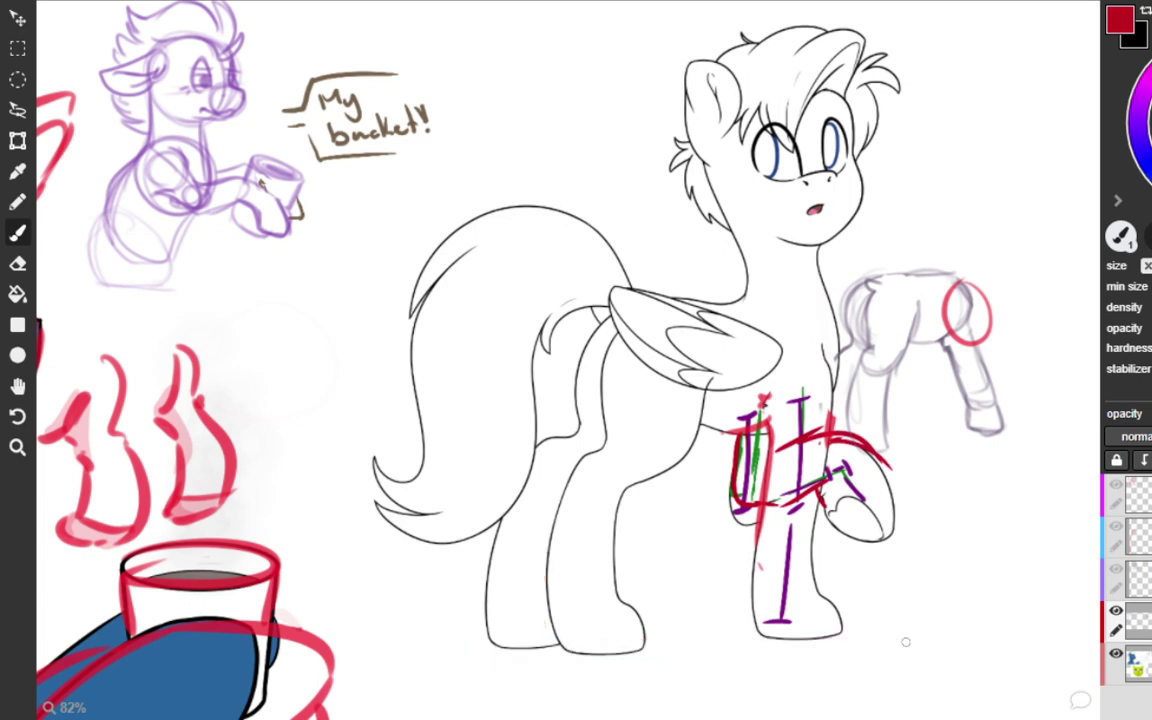
# Sketch a red rectangle with small corner circles beside the winged pony's hooves and draw red ground lines through the hooves.
pyautogui.moveTo(920, 599)
pyautogui.mouseDown()
pyautogui.moveTo(1049, 600)
pyautogui.moveTo(1043, 663)
pyautogui.mouseUp()
pyautogui.moveTo(934, 612)
pyautogui.mouseDown()
pyautogui.moveTo(936, 660)
pyautogui.moveTo(1044, 670)
pyautogui.moveTo(1036, 640)
pyautogui.mouseUp()
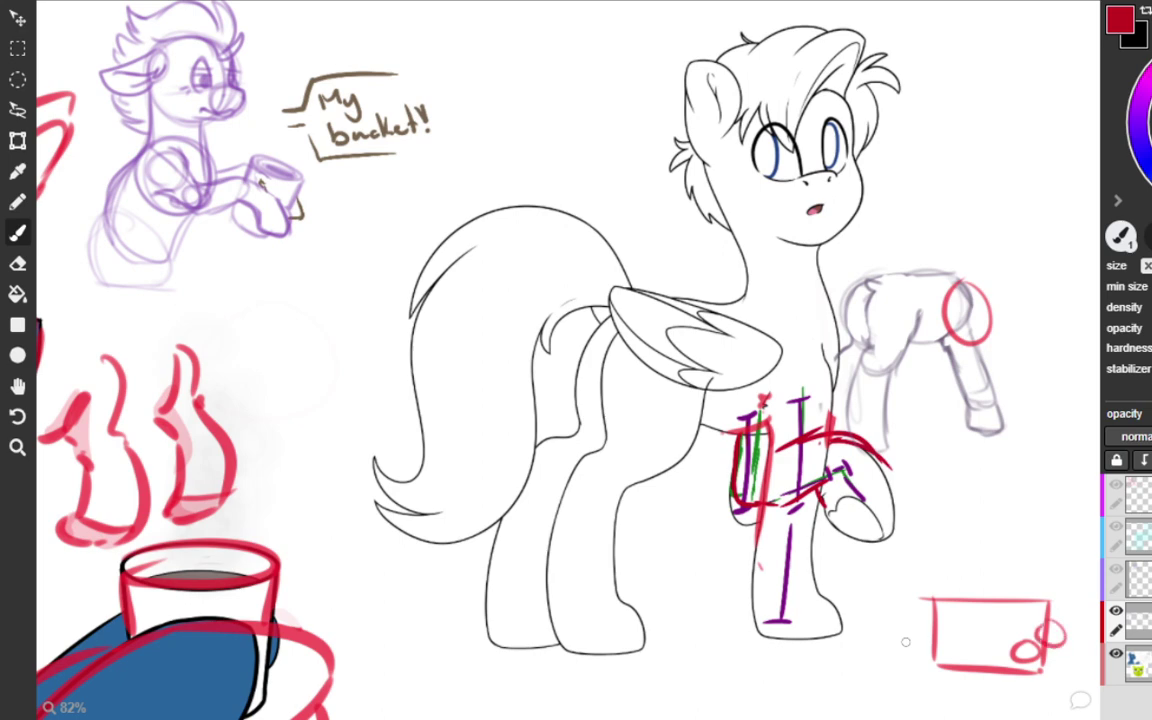
pyautogui.moveTo(1040, 642); pyautogui.dragTo(1050, 622)
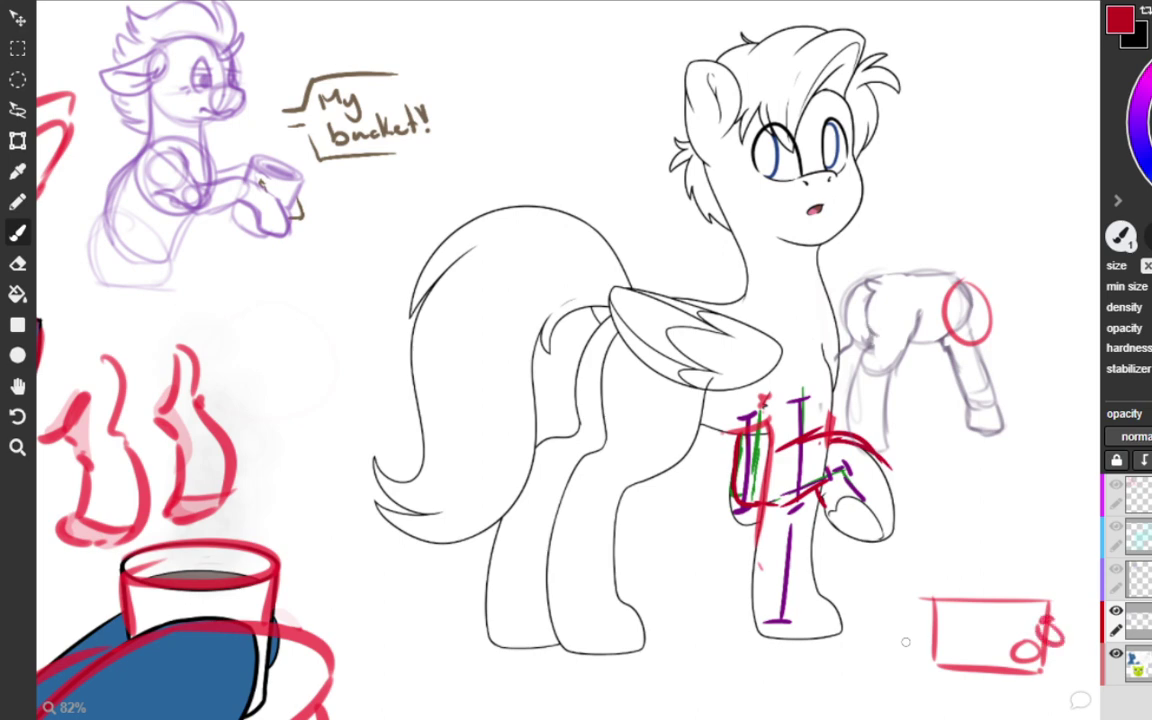
pyautogui.moveTo(970, 638); pyautogui.dragTo(940, 605)
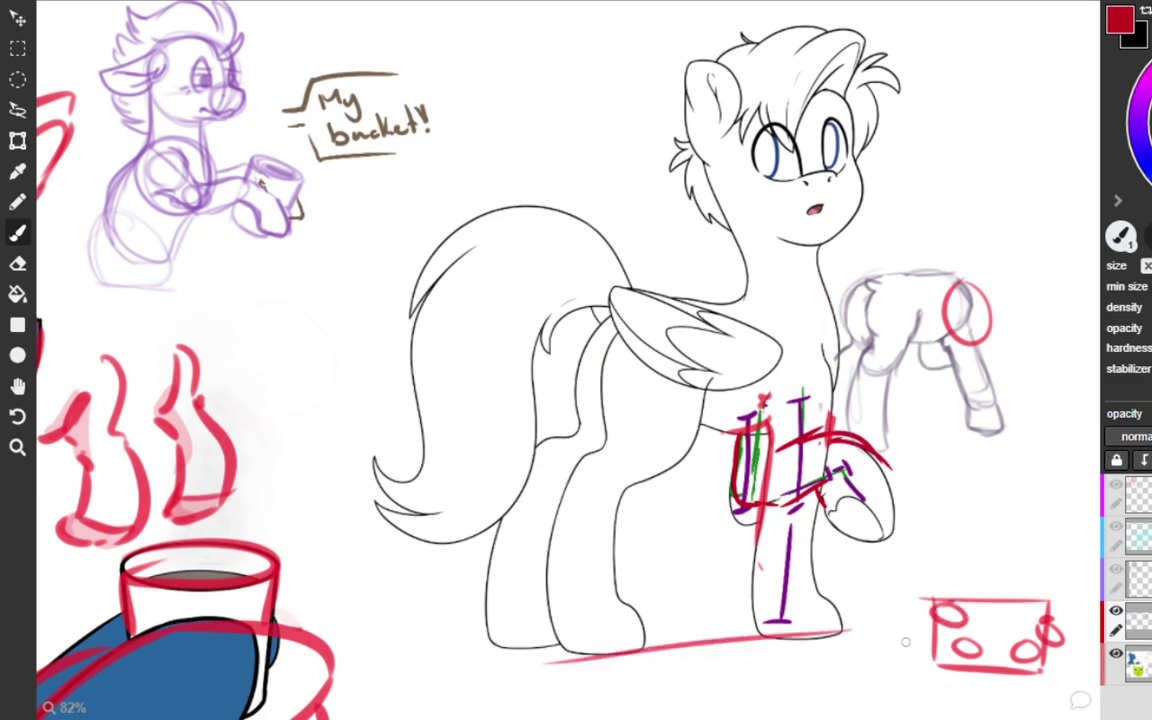
pyautogui.moveTo(578, 638); pyautogui.dragTo(853, 628)
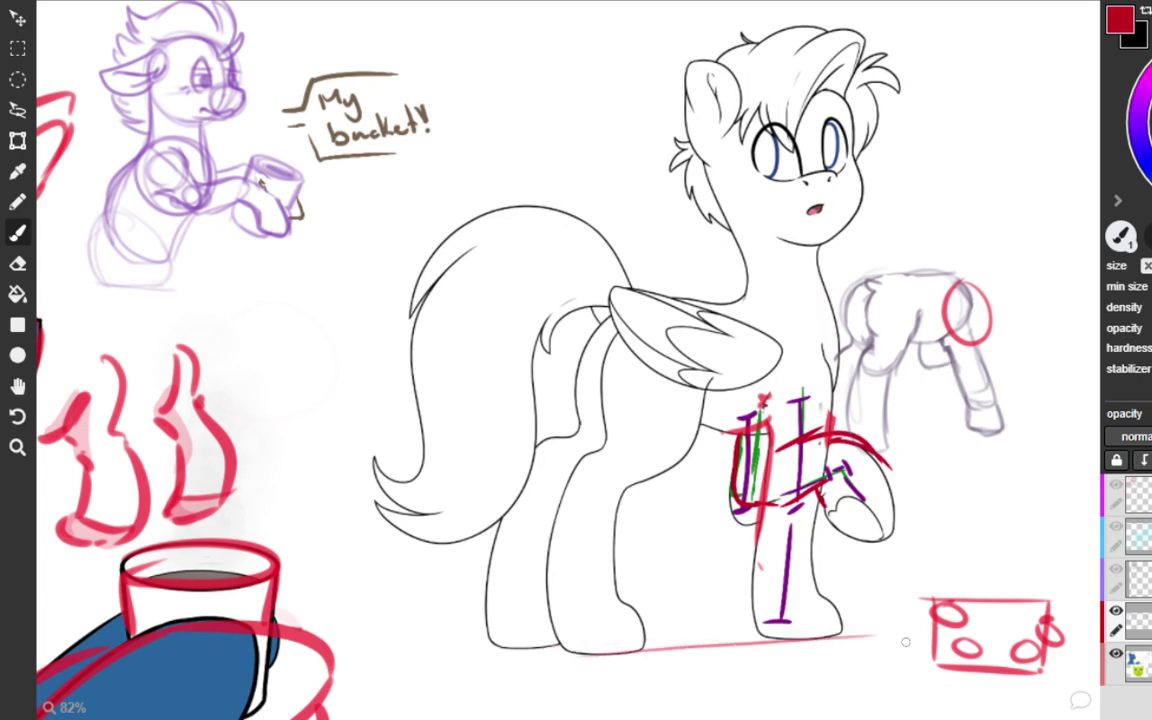
pyautogui.moveTo(464, 624); pyautogui.dragTo(880, 606)
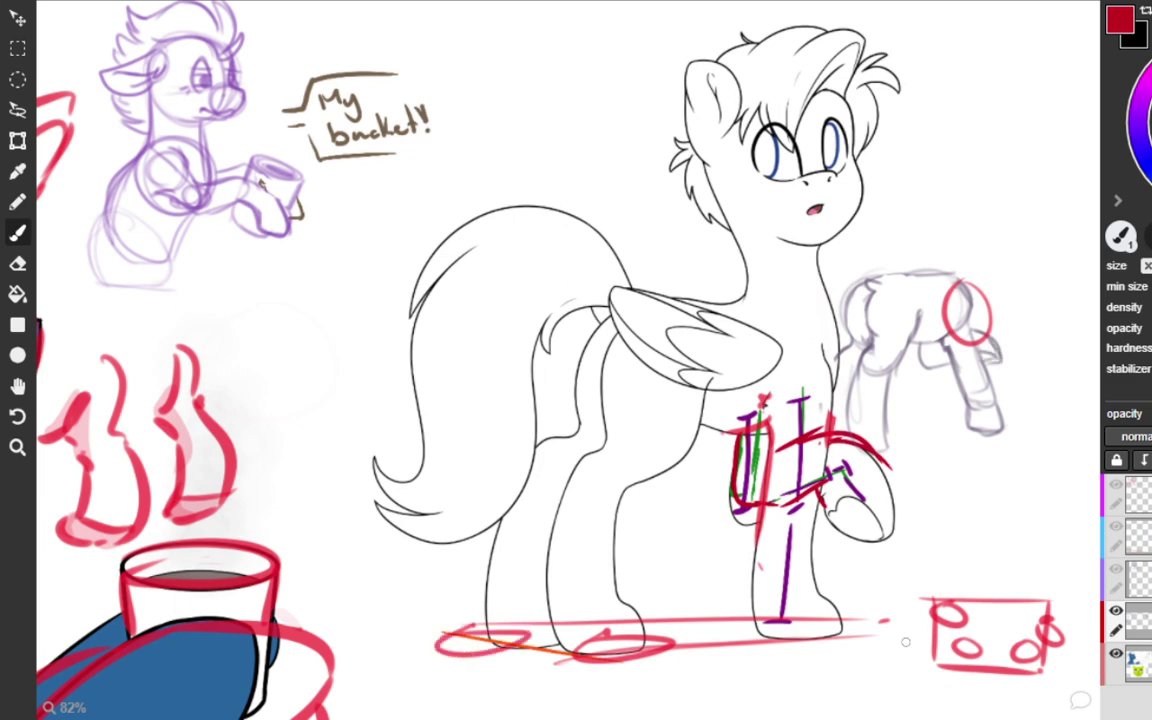
# Try red outlines for the rear contours of both hind legs, reaching down to the ground lines.
pyautogui.moveTo(605, 318)
pyautogui.mouseDown()
pyautogui.moveTo(562, 445)
pyautogui.moveTo(452, 628)
pyautogui.mouseUp()
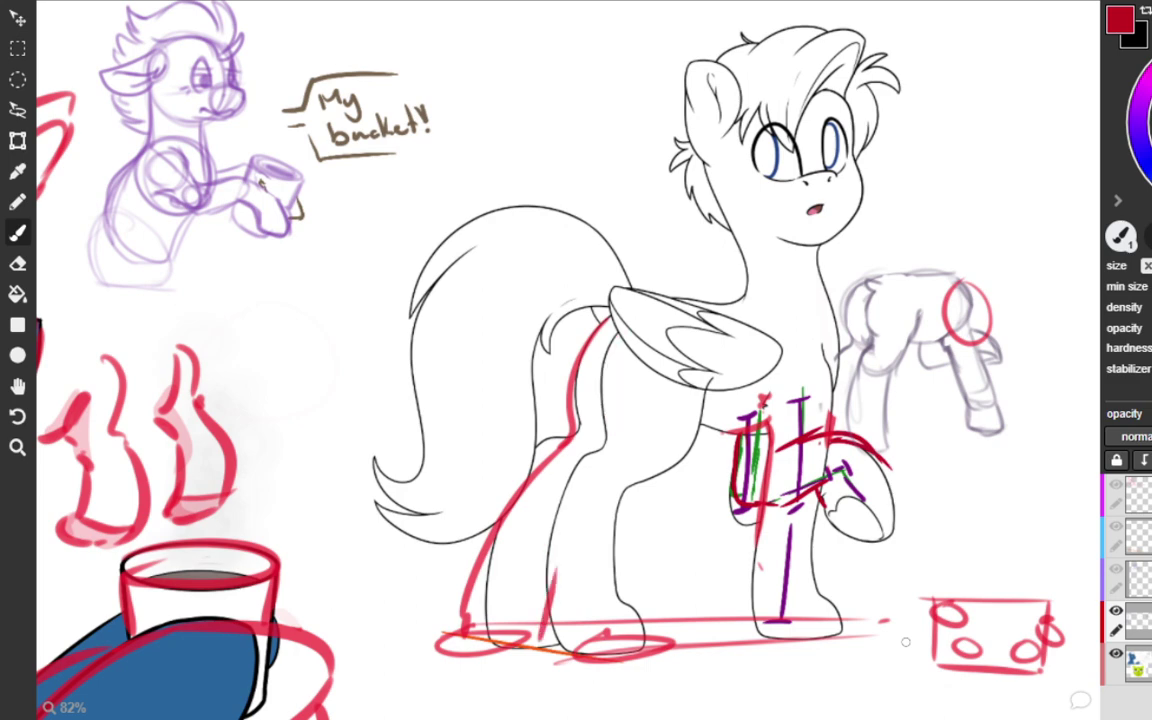
pyautogui.moveTo(603, 325); pyautogui.dragTo(547, 635)
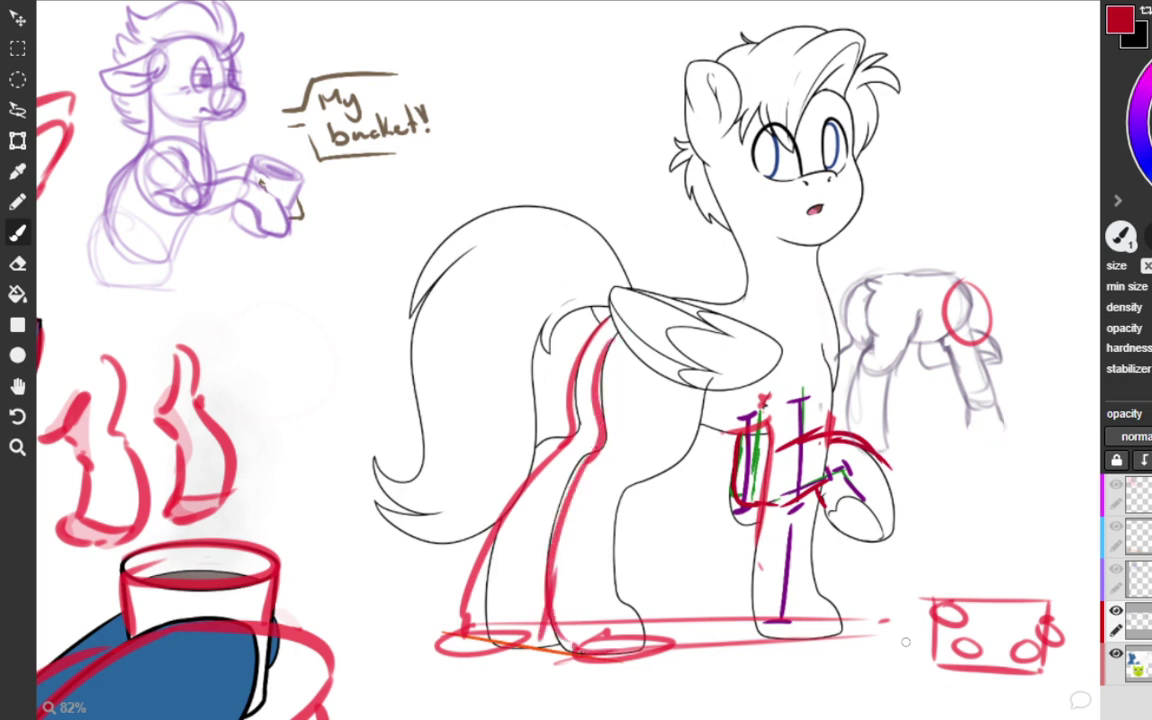
pyautogui.hotkey('ctrl', 'z')
pyautogui.hotkey('ctrl', 'z')
pyautogui.hotkey('ctrl', 'z')
pyautogui.hotkey('ctrl', 'z')
pyautogui.hotkey('ctrl', 'z')
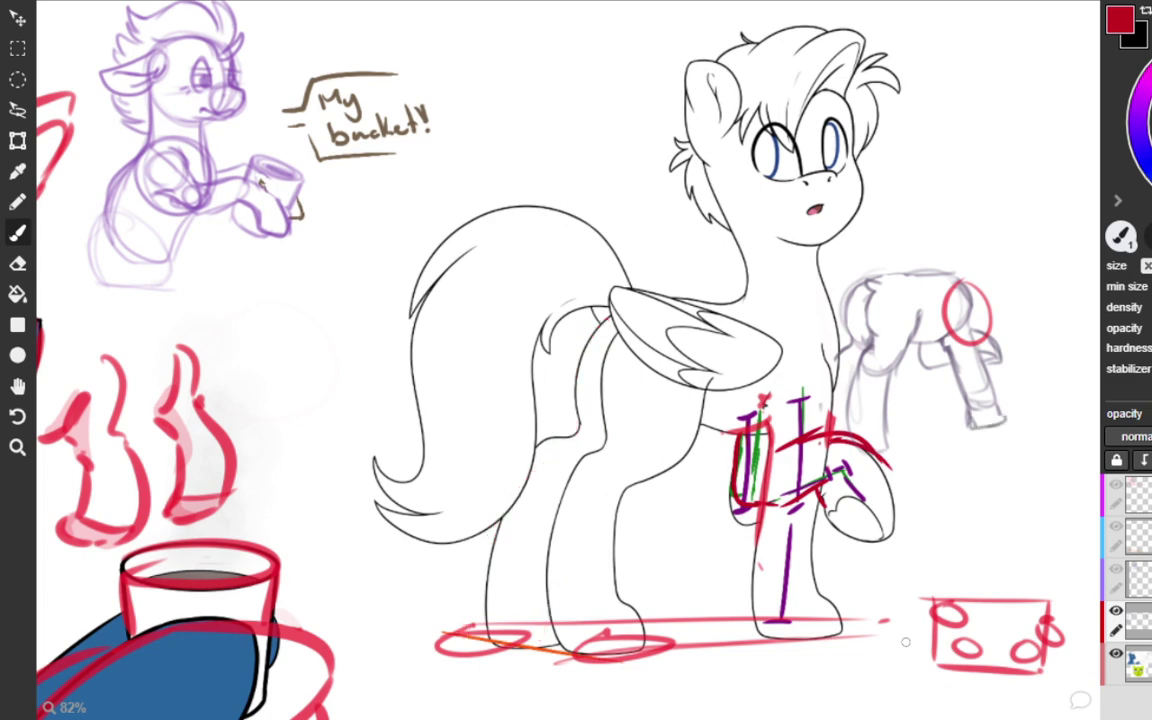
pyautogui.hotkey('ctrl', 'z')
pyautogui.hotkey('ctrl', 'z')
pyautogui.hotkey('ctrl', 'z')
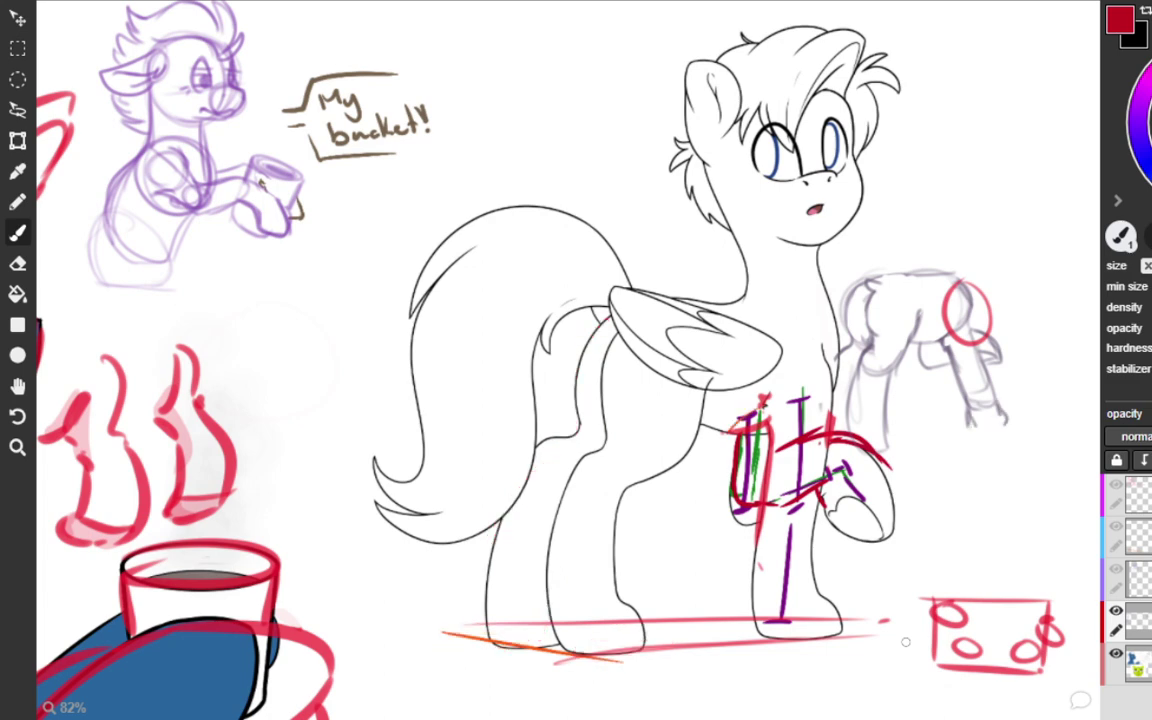
pyautogui.moveTo(805, 398); pyautogui.dragTo(825, 400)
pyautogui.hotkey('ctrl', 'z')
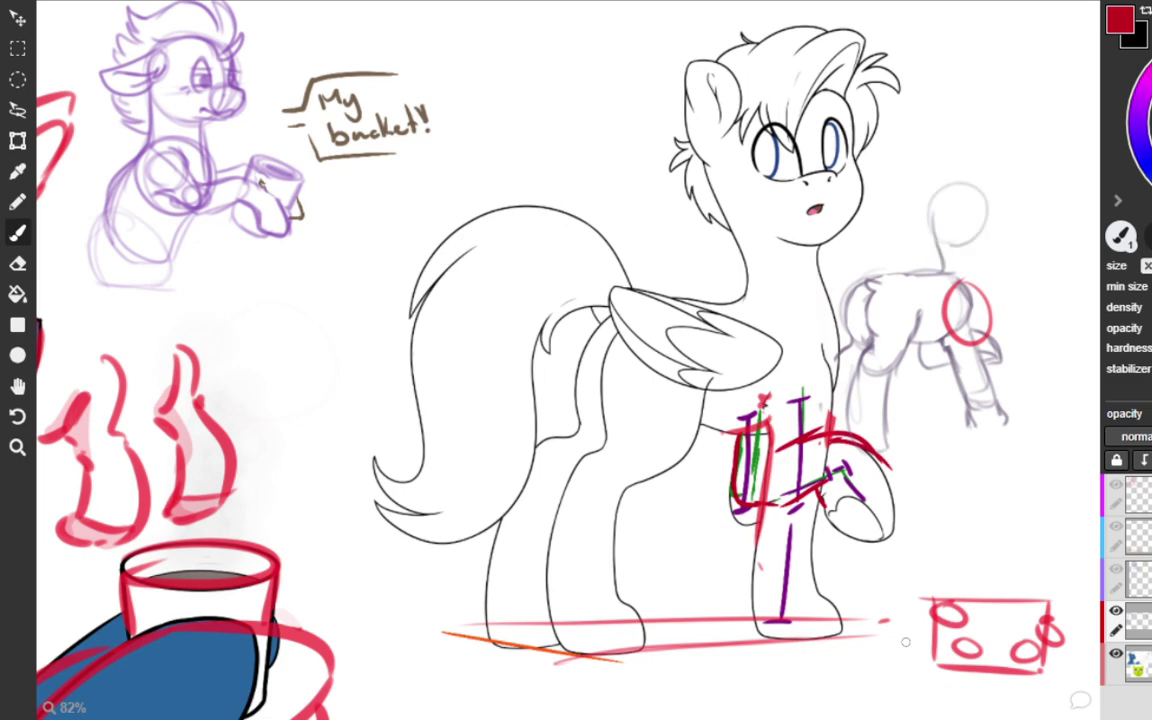
# Outline the winged pony's near hind leg in red, from the thigh past the hock down to the hoof.
pyautogui.moveTo(660, 365); pyautogui.dragTo(680, 615)
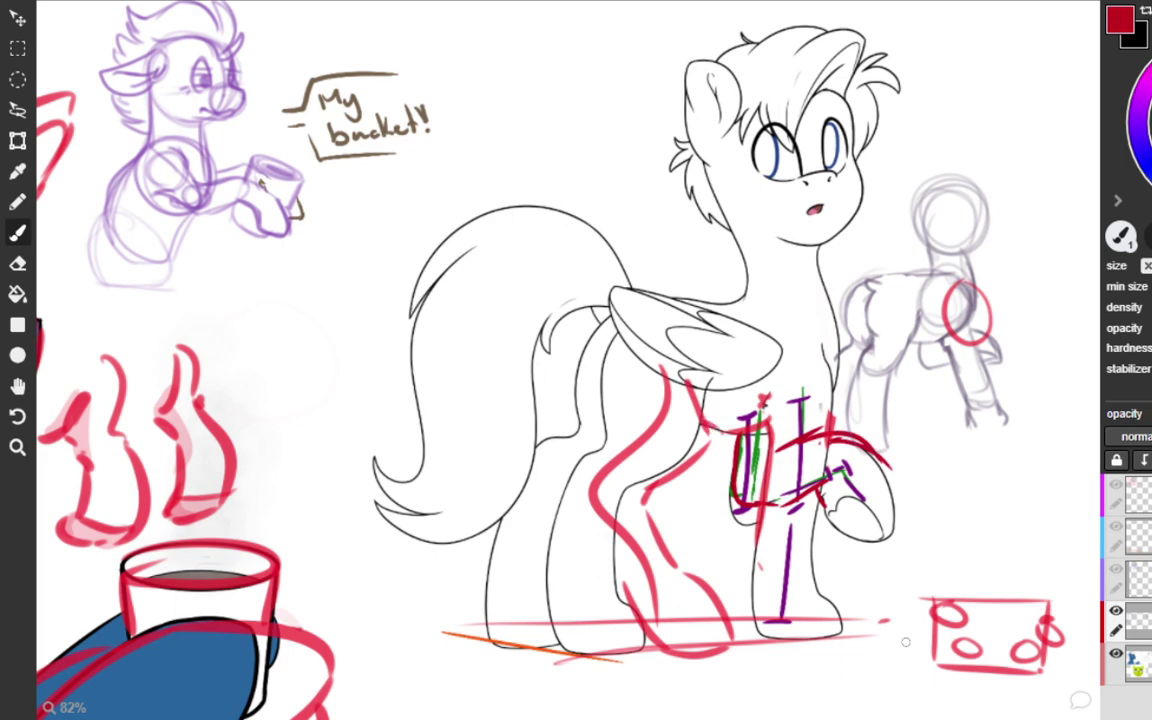
pyautogui.moveTo(620, 335); pyautogui.dragTo(597, 468)
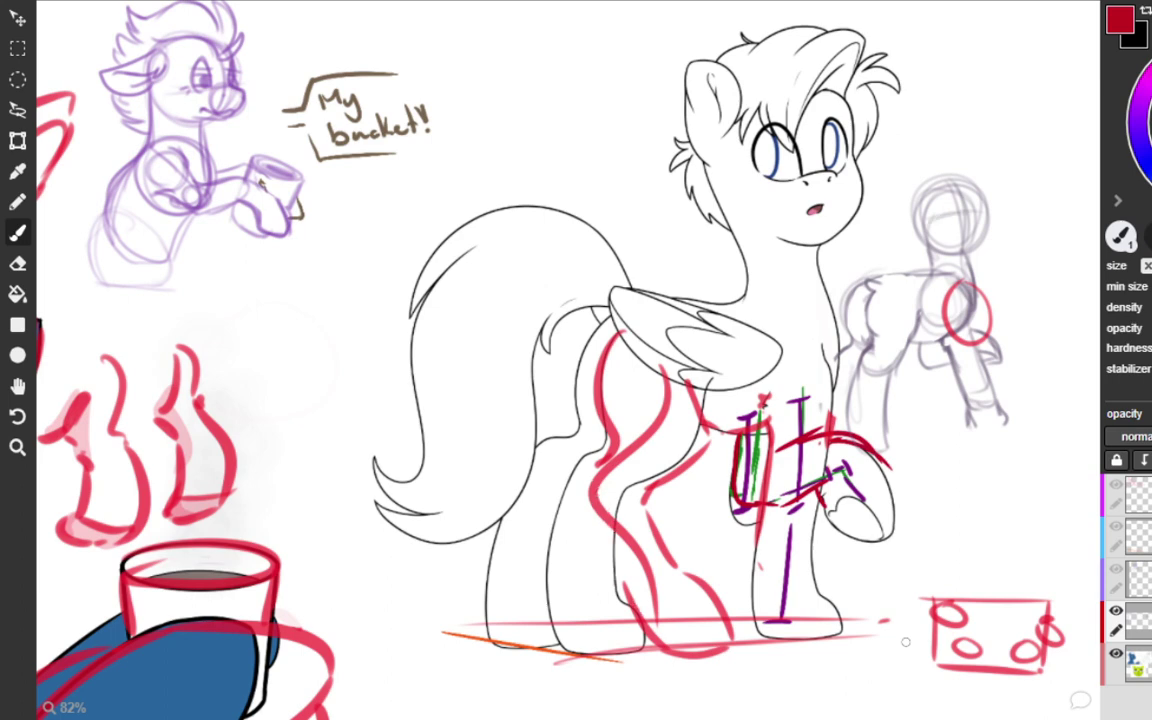
pyautogui.moveTo(615, 473); pyautogui.dragTo(600, 578)
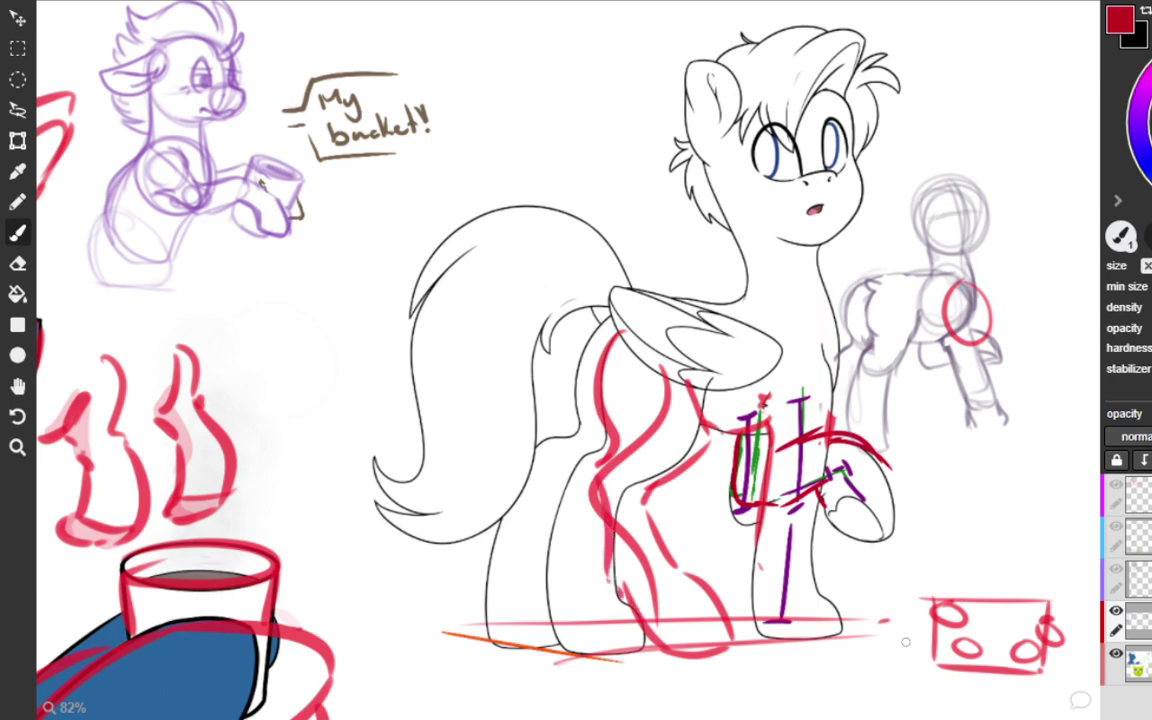
pyautogui.hotkey('ctrl', 'z')
pyautogui.moveTo(597, 484); pyautogui.dragTo(644, 621)
pyautogui.hotkey('ctrl', 'z')
pyautogui.hotkey('ctrl', 'z')
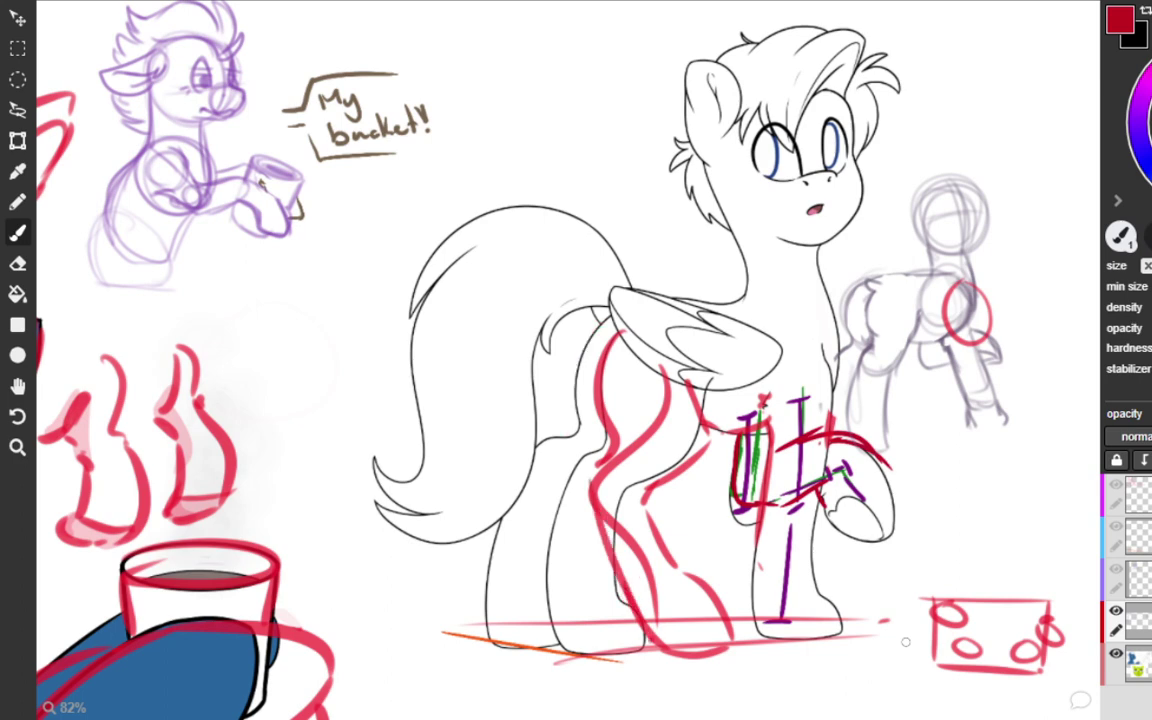
# Outline the winged pony's rear hind leg contour in red, from the rump down to a hoof planted on the ground lines.
pyautogui.moveTo(609, 323)
pyautogui.mouseDown()
pyautogui.moveTo(576, 439)
pyautogui.moveTo(490, 621)
pyautogui.mouseUp()
pyautogui.hotkey('ctrl', 'z')
pyautogui.moveTo(565, 442)
pyautogui.mouseDown()
pyautogui.moveTo(526, 508)
pyautogui.moveTo(489, 641)
pyautogui.mouseUp()
pyautogui.moveTo(502, 664); pyautogui.dragTo(504, 665)
pyautogui.hotkey('ctrl', 'z')
pyautogui.hotkey('ctrl', 'z')
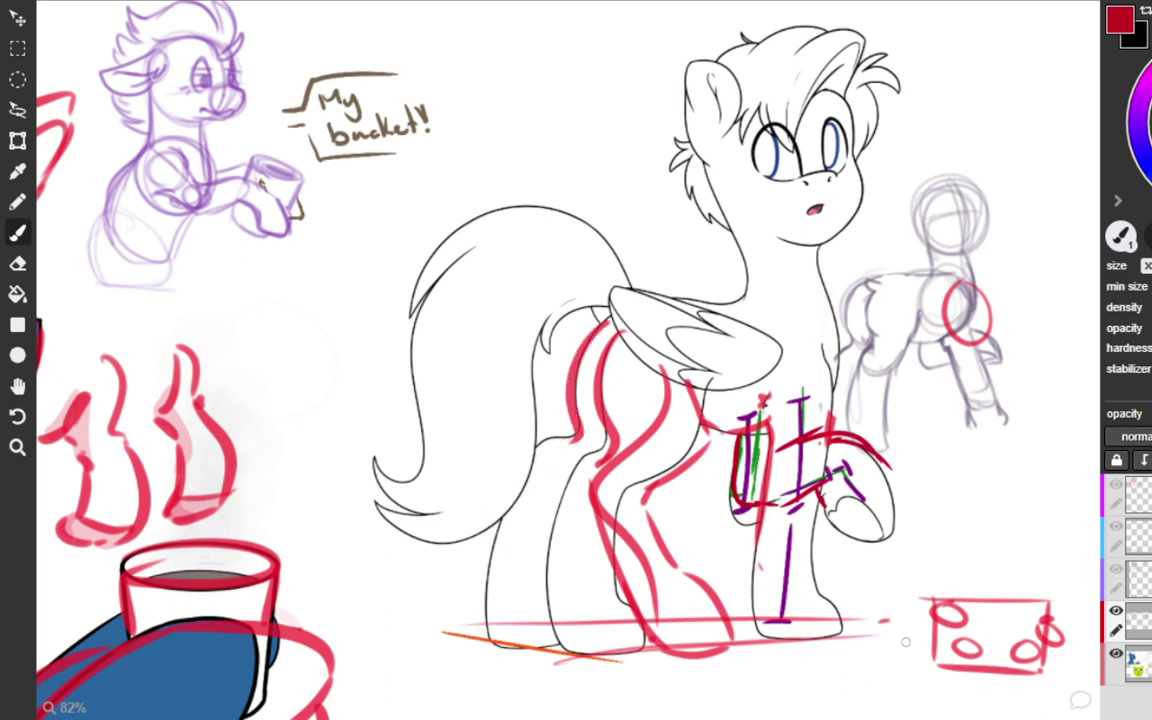
pyautogui.moveTo(577, 443); pyautogui.dragTo(510, 646)
pyautogui.moveTo(514, 649)
pyautogui.mouseDown()
pyautogui.moveTo(568, 655)
pyautogui.moveTo(592, 628)
pyautogui.mouseUp()
pyautogui.hotkey('ctrl', 'z')
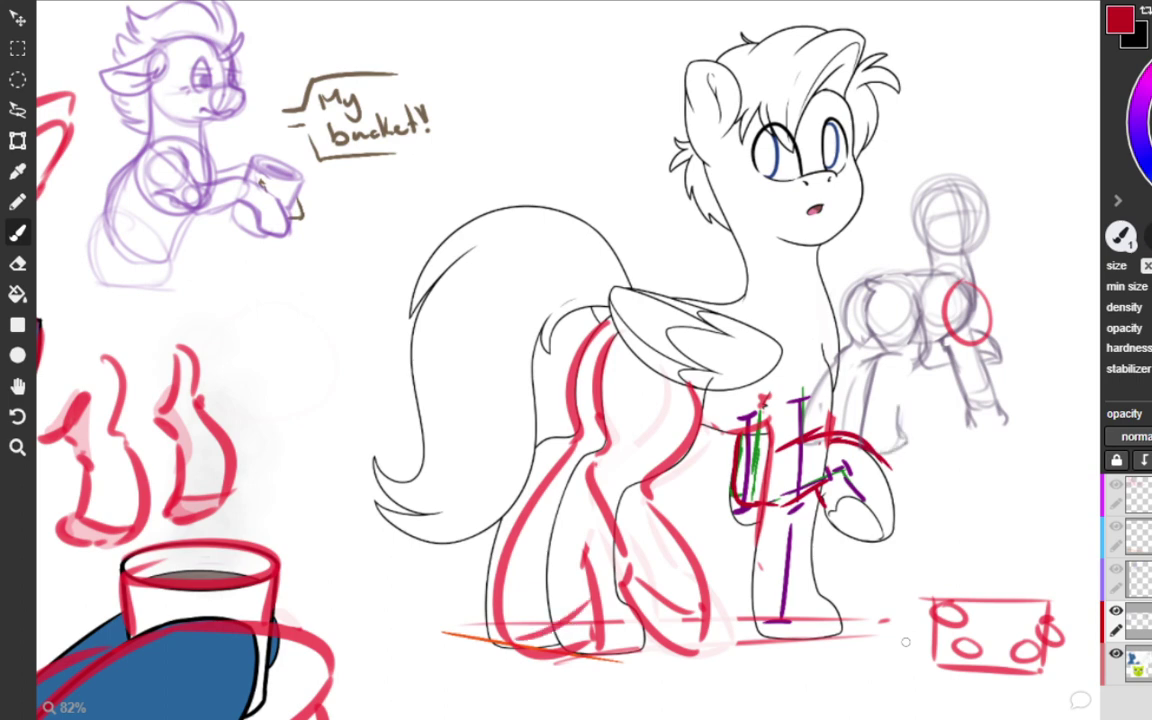
# Outline the winged pony's standing foreleg in red, from the knee down to a rounded hoof on the ground line.
pyautogui.moveTo(762, 500); pyautogui.dragTo(736, 574)
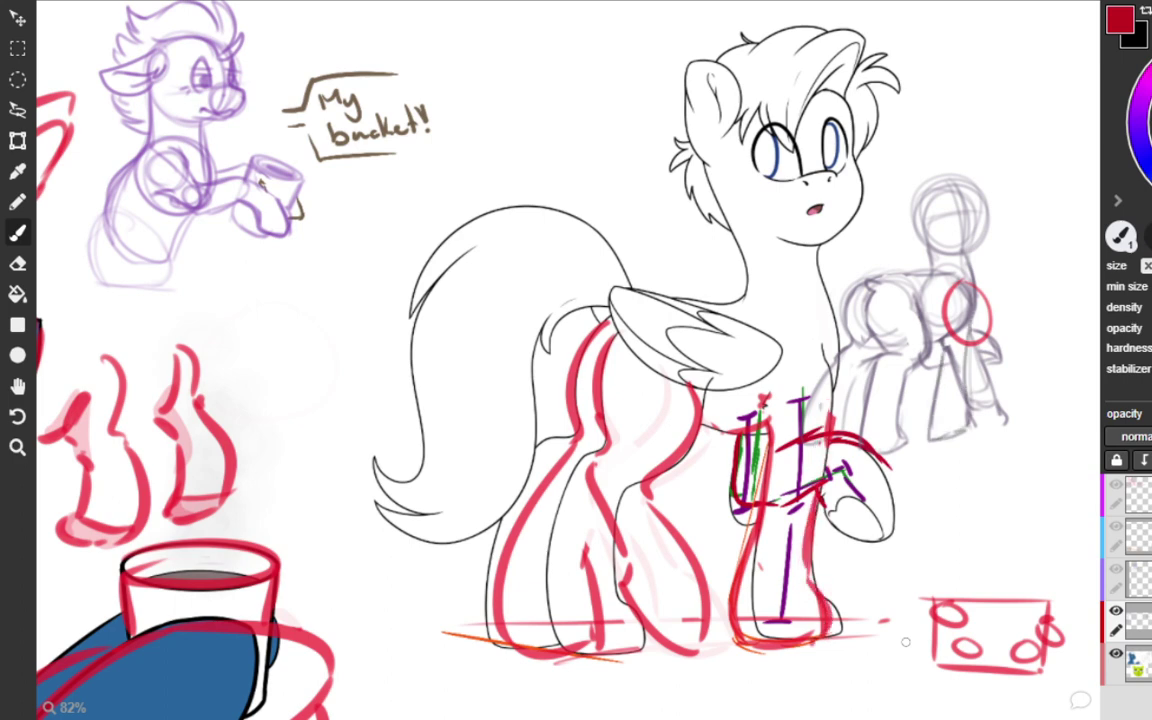
pyautogui.hotkey('ctrl', 'z')
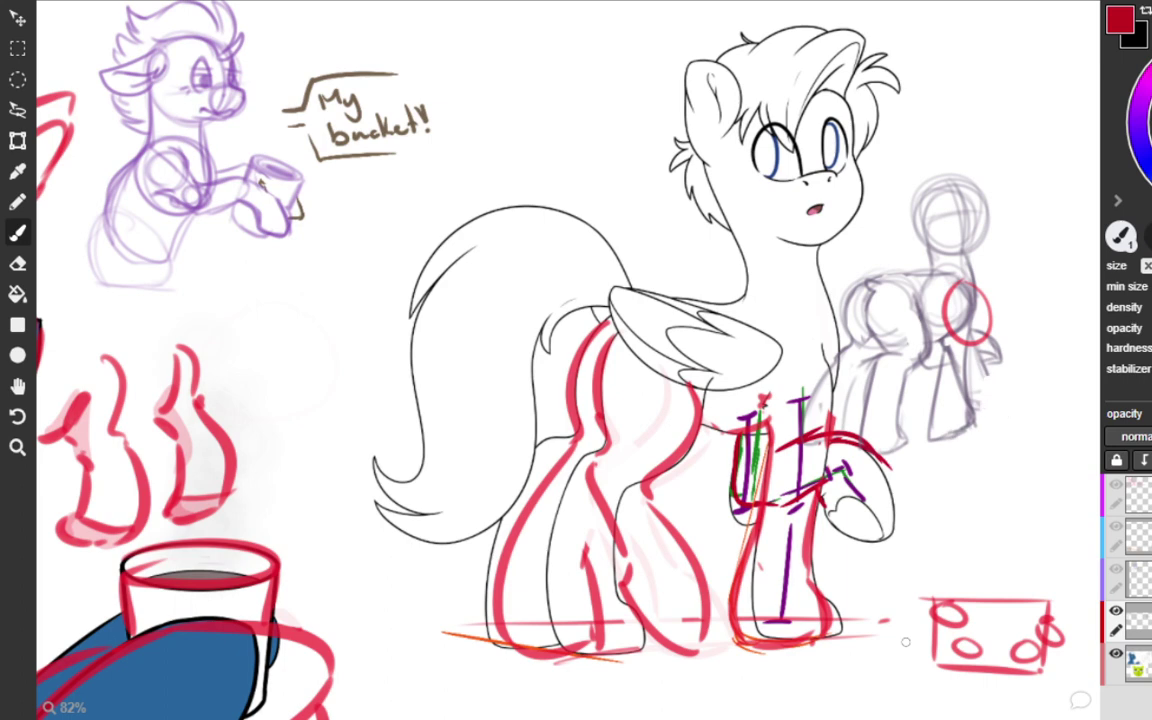
pyautogui.hotkey('ctrl', 'z')
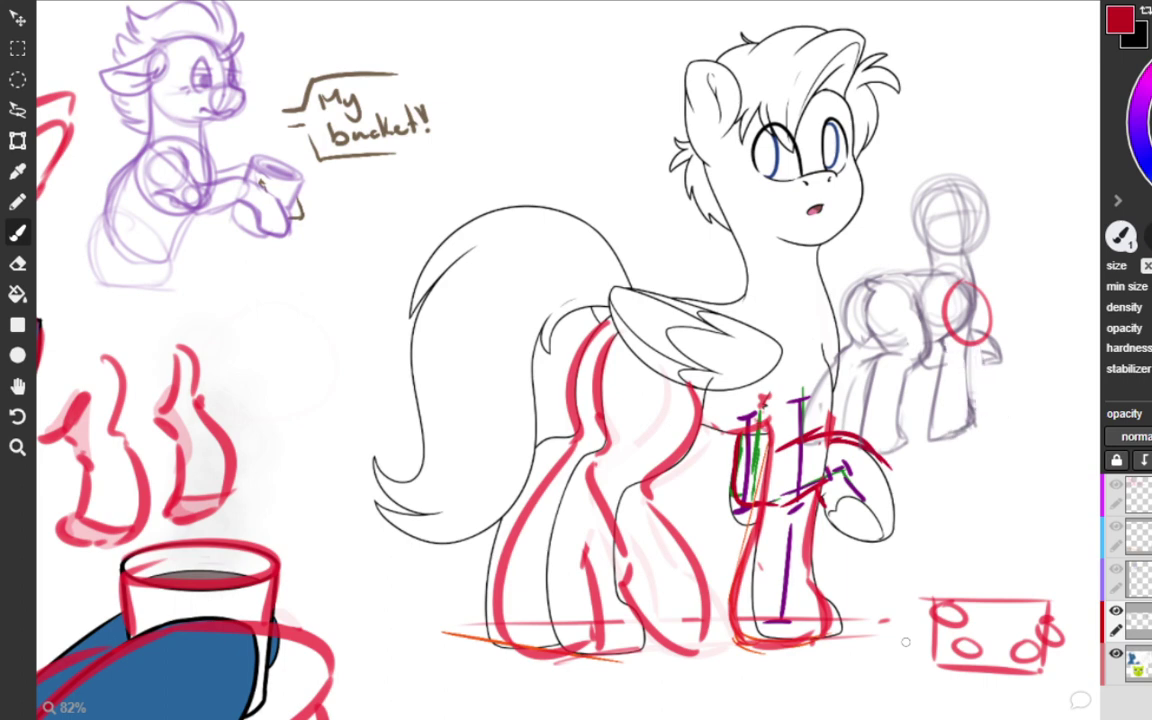
pyautogui.hotkey('ctrl', 'z')
pyautogui.hotkey('ctrl', 'z')
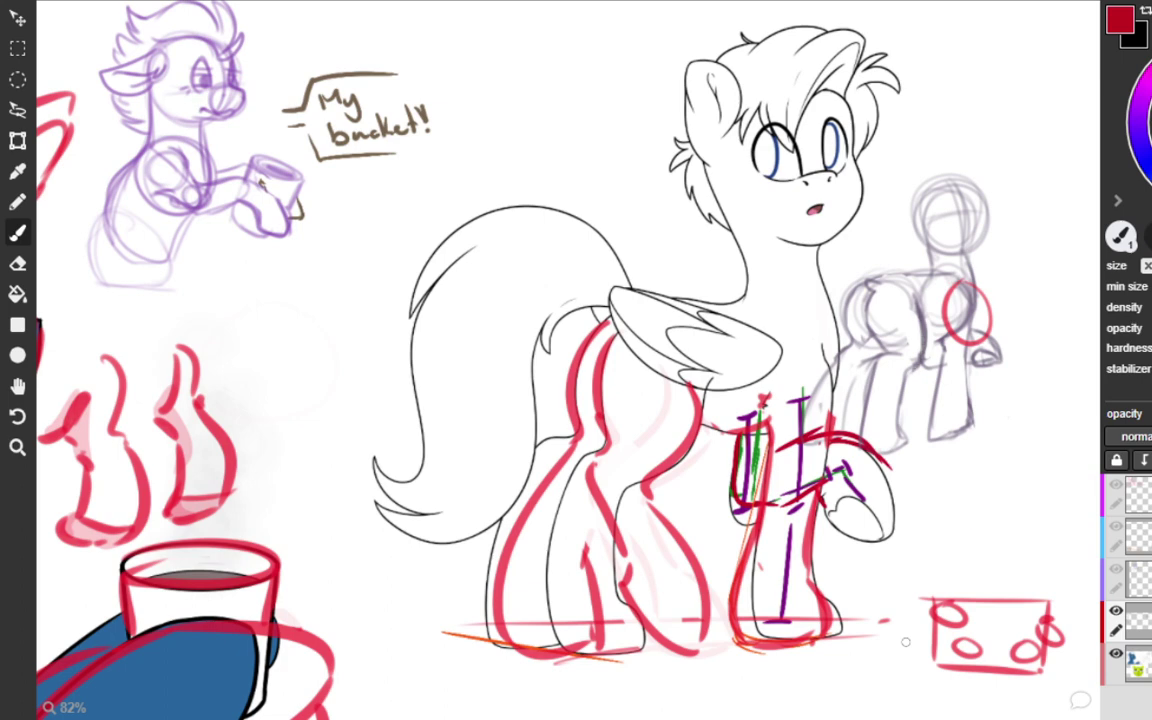
# Sketch a red kidney-shaped outline above the rectangle diagram and add short converging guide marks beneath it.
pyautogui.moveTo(1030, 567)
pyautogui.mouseDown()
pyautogui.moveTo(990, 558)
pyautogui.moveTo(1007, 572)
pyautogui.moveTo(990, 569)
pyautogui.mouseUp()
pyautogui.hotkey('ctrl', 'z')
pyautogui.hotkey('ctrl', 'z')
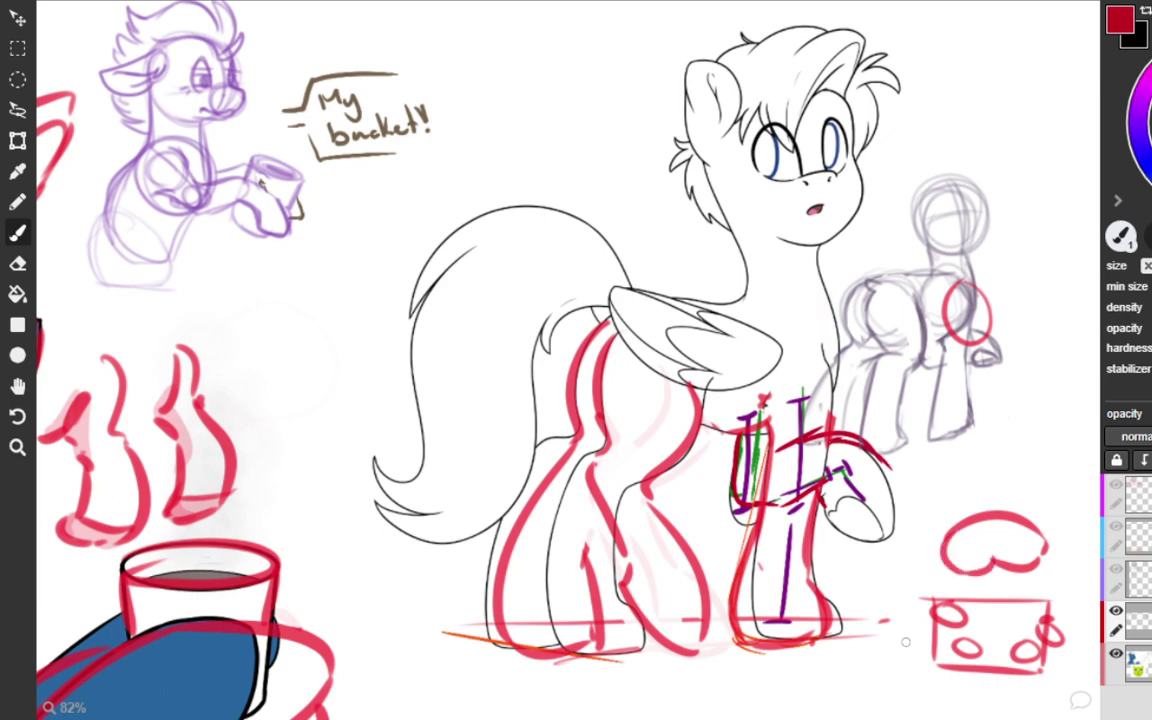
pyautogui.moveTo(945, 521); pyautogui.dragTo(998, 568)
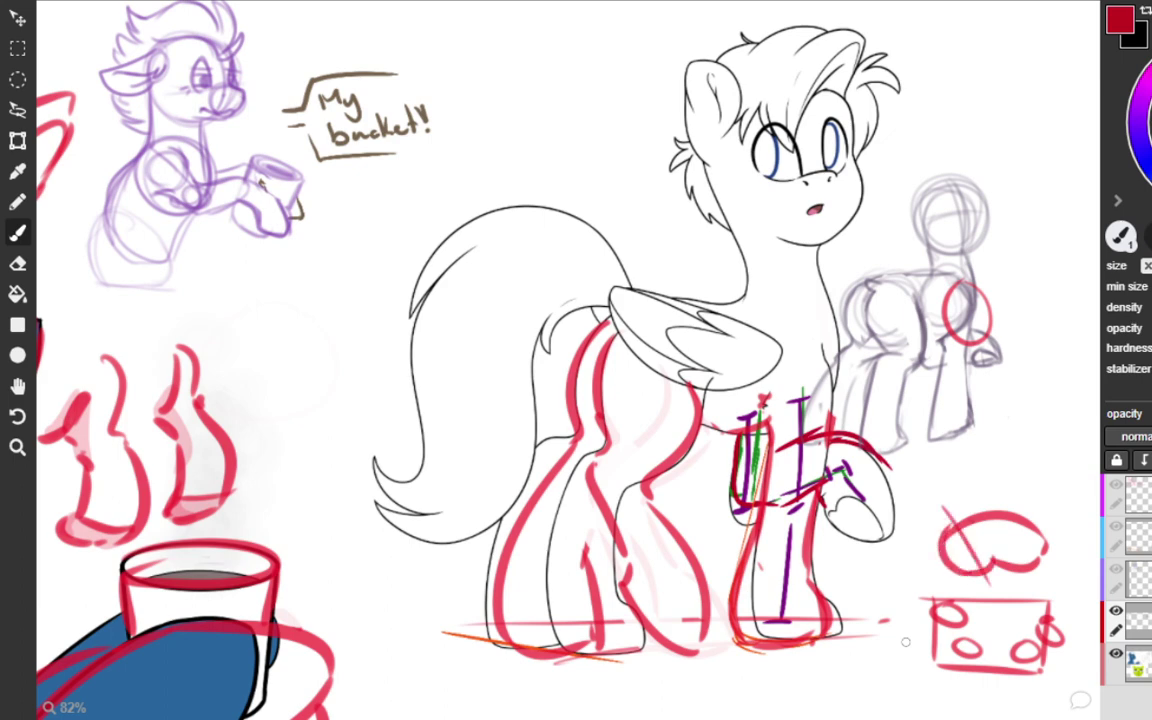
pyautogui.moveTo(1040, 490); pyautogui.dragTo(1000, 585)
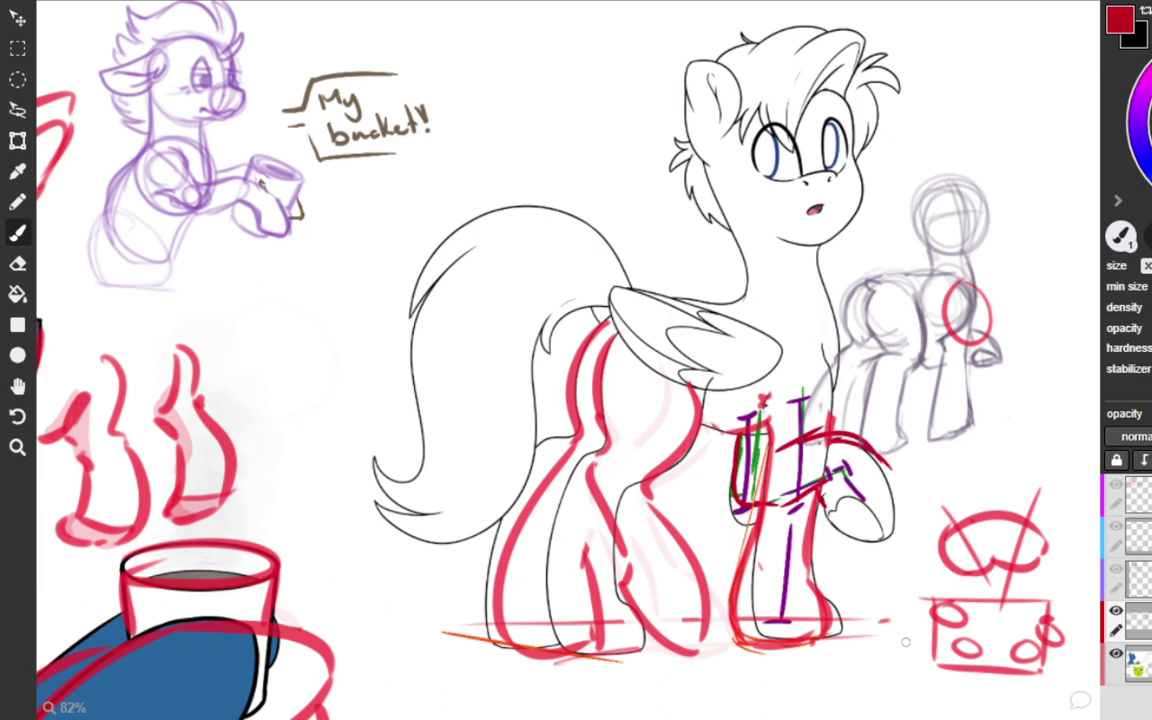
pyautogui.hotkey('ctrl', 'z')
pyautogui.hotkey('ctrl', 'z')
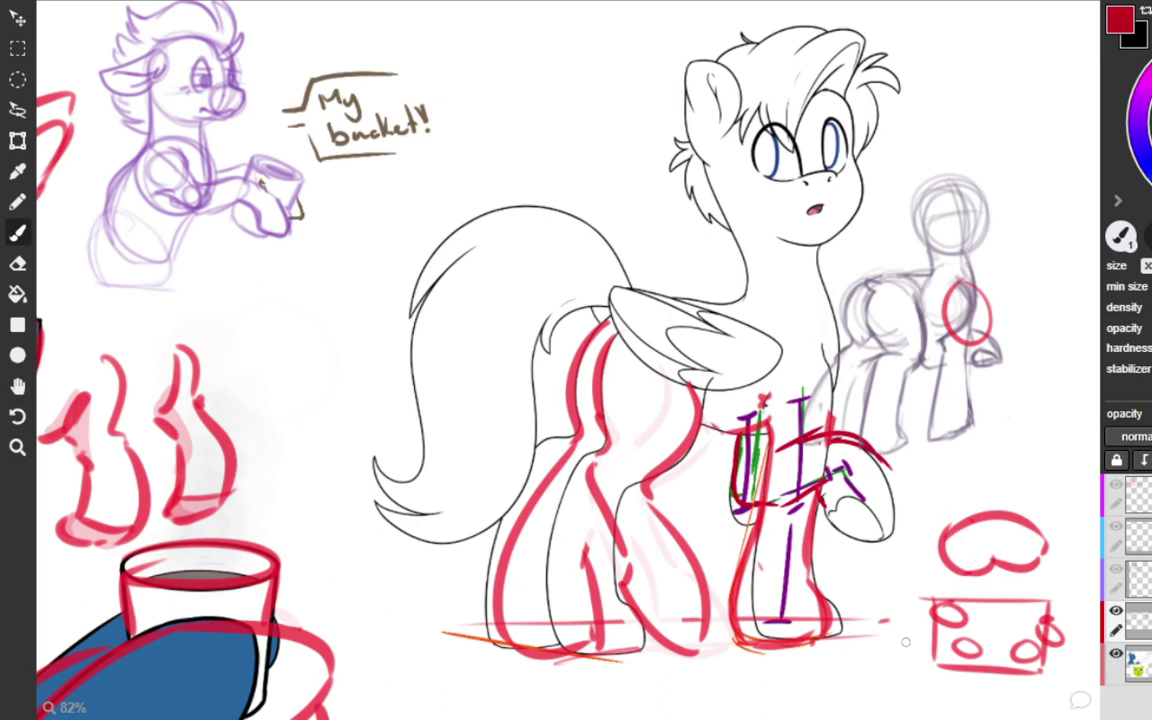
pyautogui.moveTo(988, 586); pyautogui.dragTo(993, 595)
pyautogui.moveTo(1004, 586); pyautogui.dragTo(999, 594)
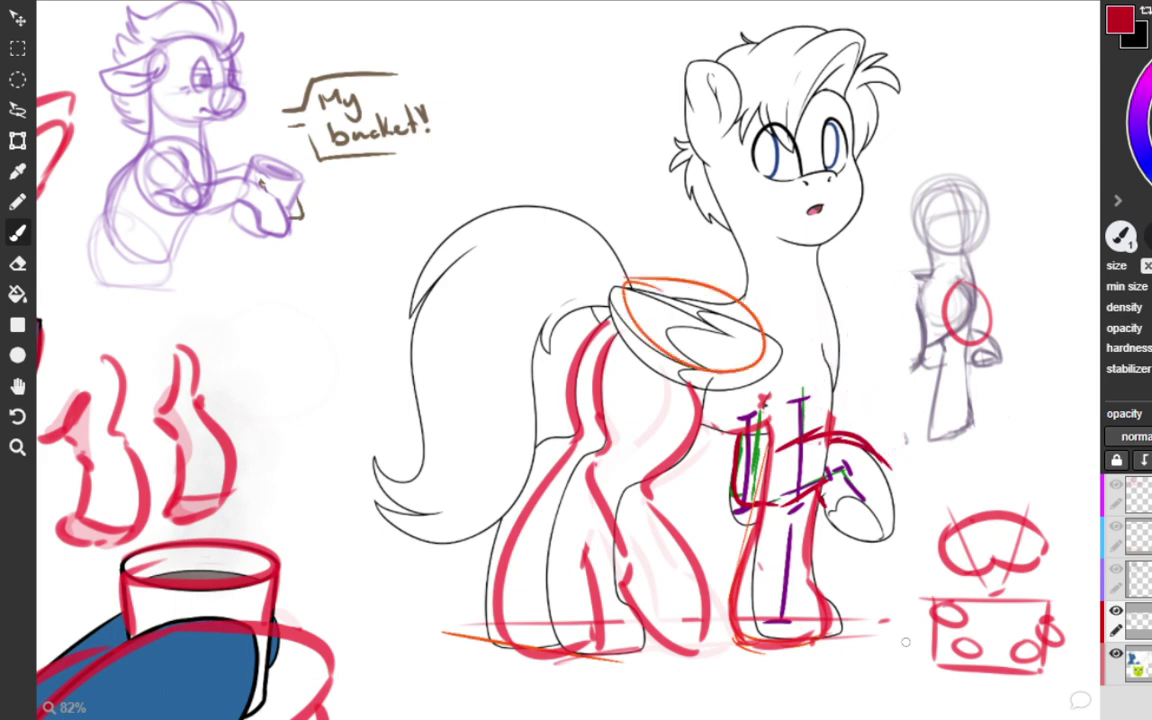
# Remove the orange ellipse over the wing and outline the back of the winged pony's neck in red down to the withers.
pyautogui.hotkey('ctrl', 'z')
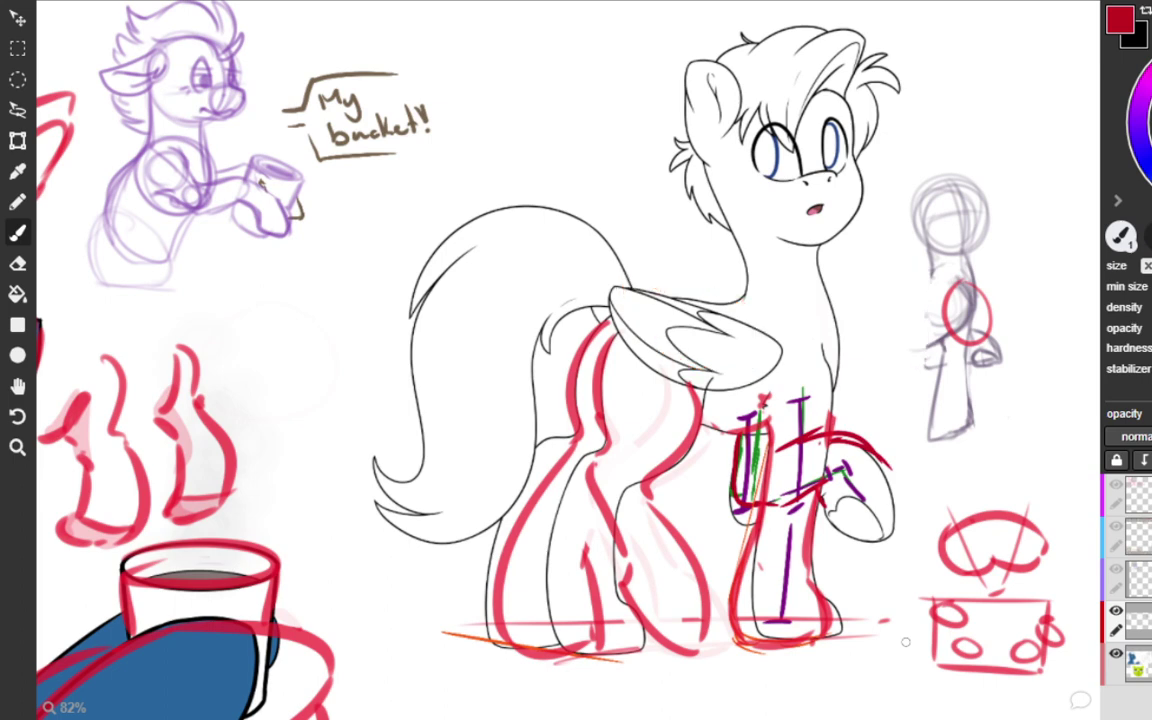
pyautogui.moveTo(930, 282); pyautogui.dragTo(895, 294)
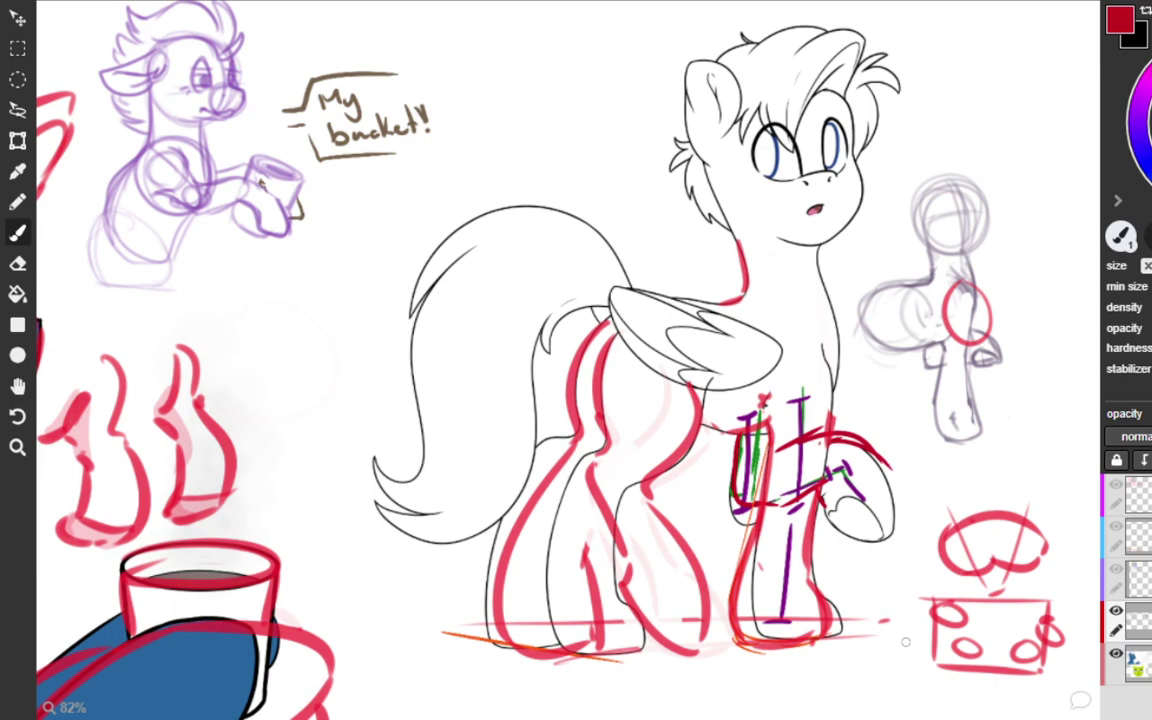
pyautogui.hotkey('ctrl', 'z')
pyautogui.hotkey('ctrl', 'y')
pyautogui.hotkey('ctrl', 'z')
# Try red correction strokes across the base of the winged pony's neck and down its chest.
pyautogui.moveTo(804, 287); pyautogui.dragTo(816, 305)
pyautogui.hotkey('ctrl', 'z')
pyautogui.moveTo(743, 270); pyautogui.dragTo(826, 320)
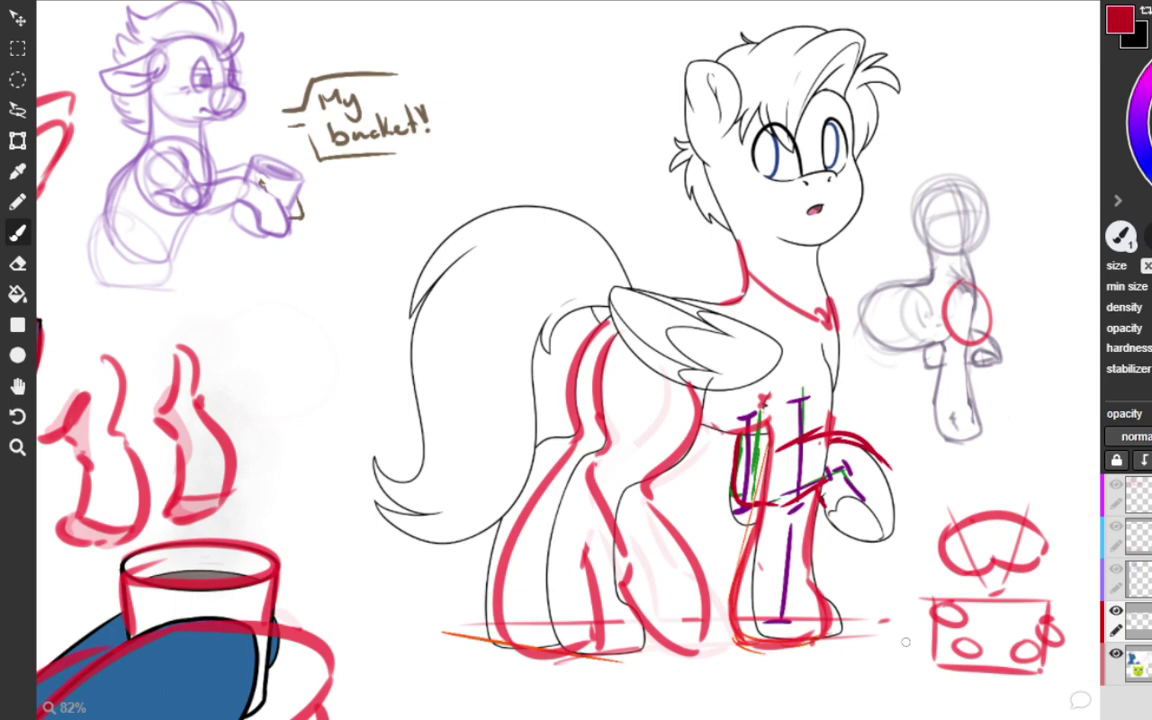
pyautogui.hotkey('ctrl', 'z')
pyautogui.moveTo(741, 250)
pyautogui.mouseDown()
pyautogui.moveTo(857, 338)
pyautogui.moveTo(841, 344)
pyautogui.mouseUp()
pyautogui.hotkey('ctrl', 'z')
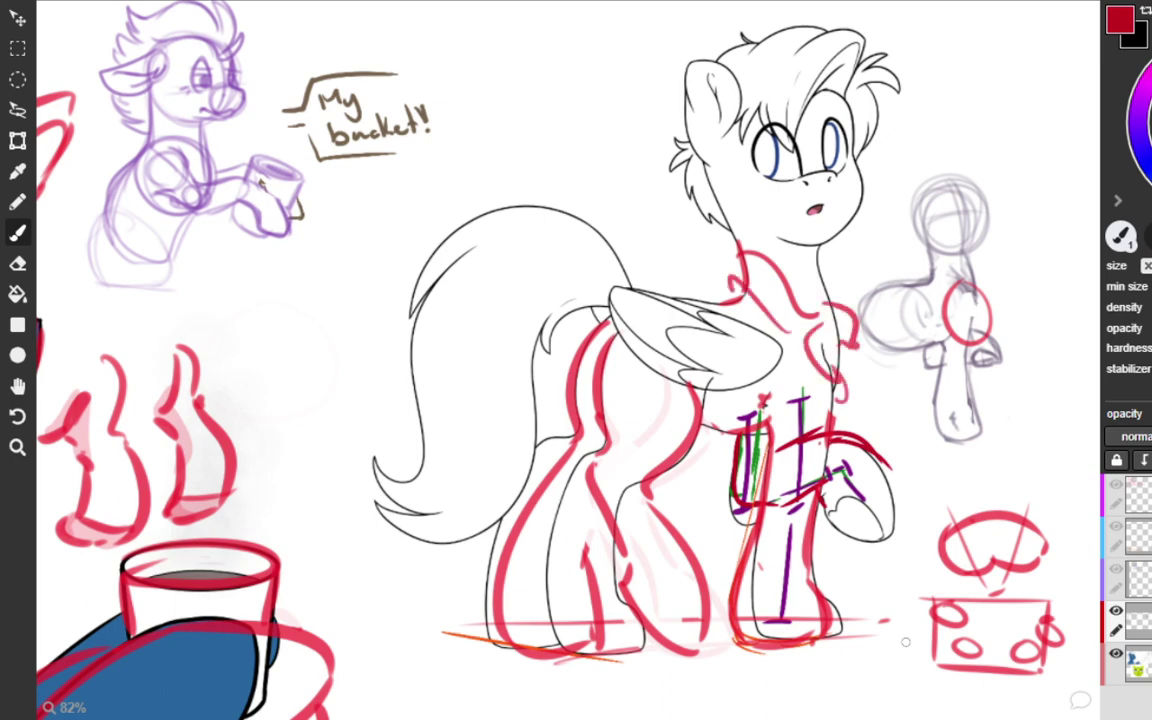
pyautogui.hotkey('ctrl', 'z')
pyautogui.hotkey('ctrl', 'z')
pyautogui.hotkey('ctrl', 'z')
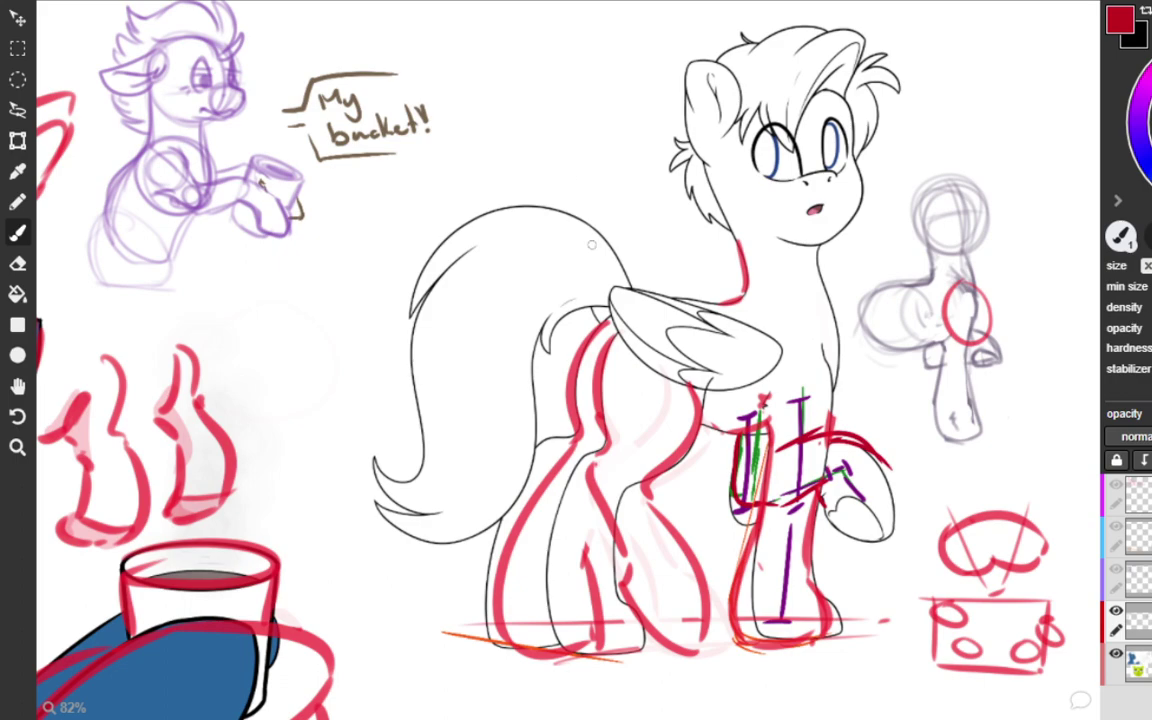
# Examine the character drawings, heart emblem and colour palette on the Bloody Hearts reference sheet.
pyautogui.press('space')
pyautogui.moveTo(822, 269); pyautogui.dragTo(165, 215)
pyautogui.moveTo(645, 318); pyautogui.dragTo(663, 452)
pyautogui.scroll(-7, 660, 456)
pyautogui.press('space')
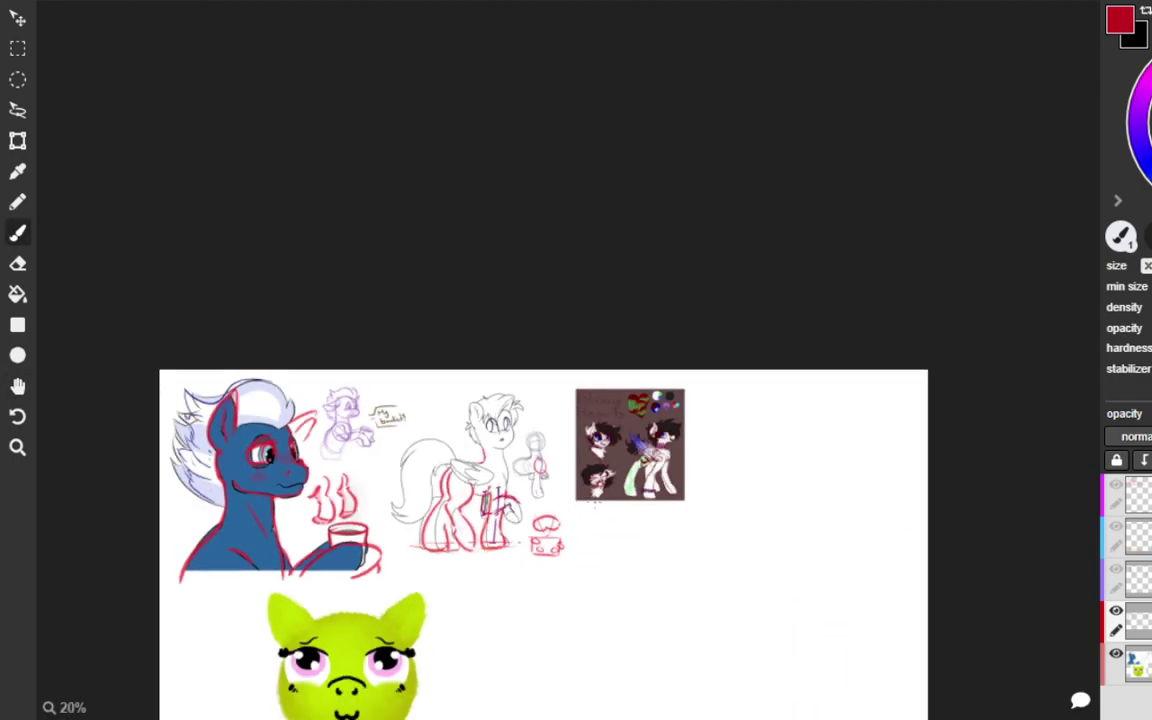
pyautogui.scroll(5, 659, 430)
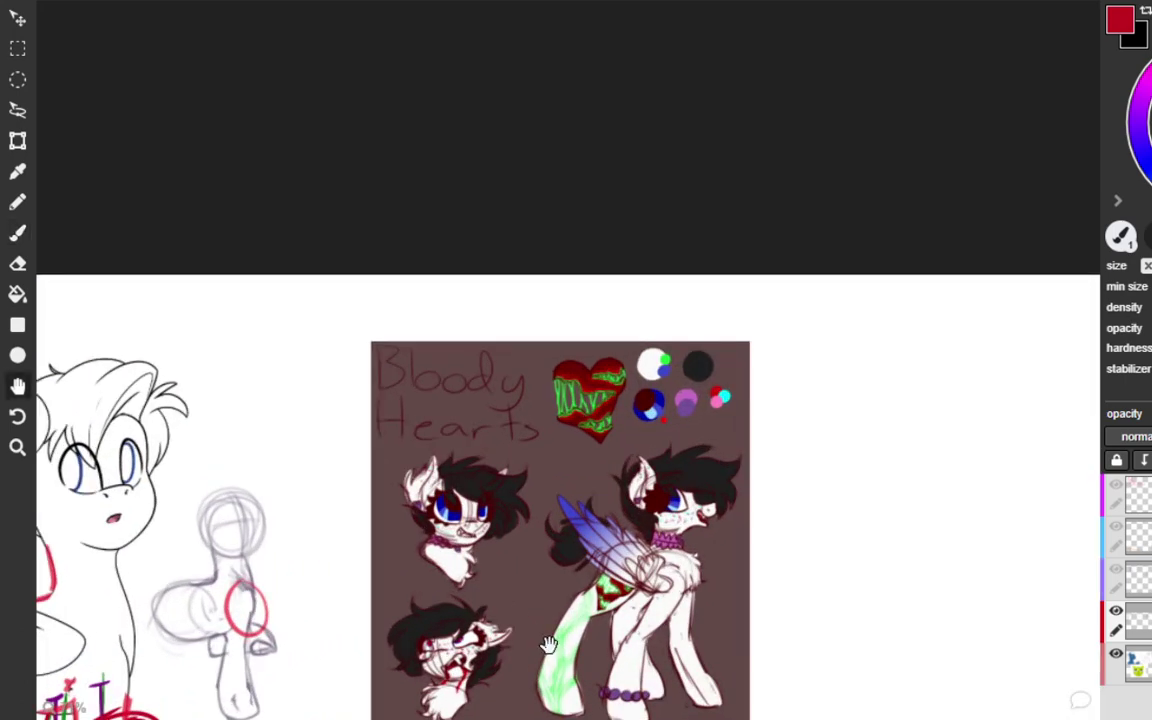
pyautogui.scroll(2, 615, 580)
pyautogui.press('space')
pyautogui.moveTo(619, 558); pyautogui.dragTo(624, 517)
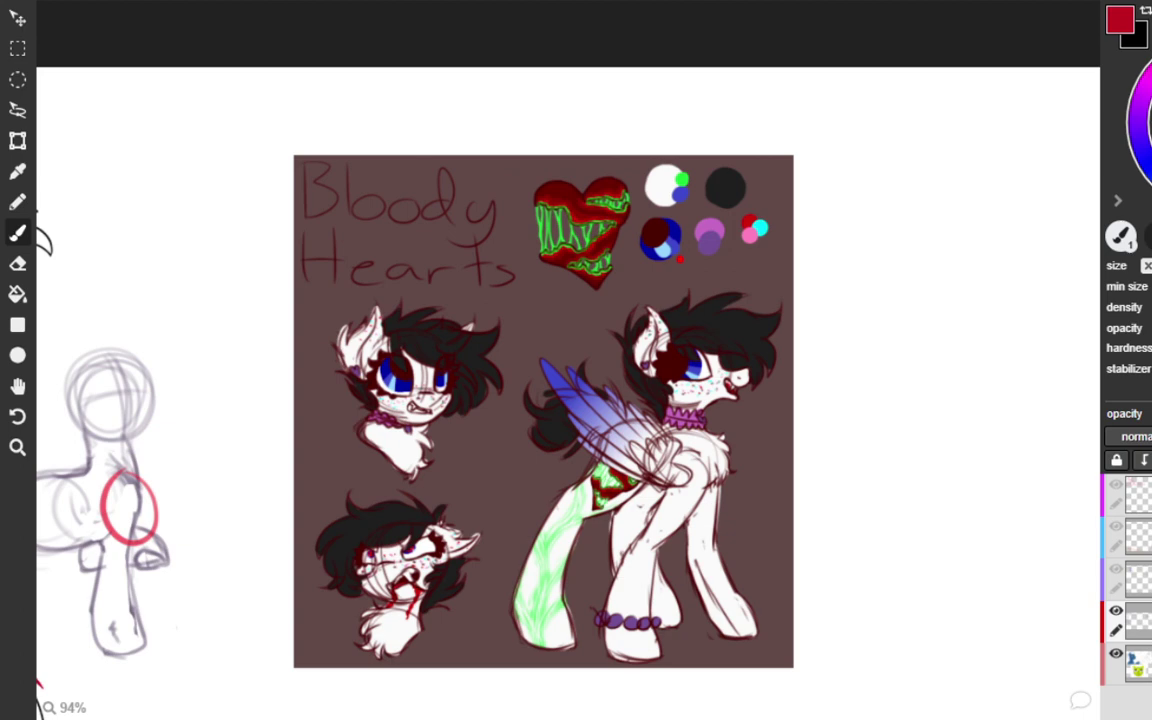
# Try a narrow slanted purple oval on the blank canvas beside the Bloody Hearts reference sheet.
pyautogui.moveTo(805, 398); pyautogui.dragTo(795, 400)
pyautogui.moveTo(859, 226)
pyautogui.mouseDown()
pyautogui.moveTo(829, 244)
pyautogui.moveTo(915, 238)
pyautogui.mouseUp()
pyautogui.hotkey('ctrl', 'z')
pyautogui.hotkey('ctrl', 'z')
pyautogui.hotkey('ctrl', 'z')
pyautogui.hotkey('ctrl', 'z')
pyautogui.moveTo(830, 222); pyautogui.dragTo(862, 277)
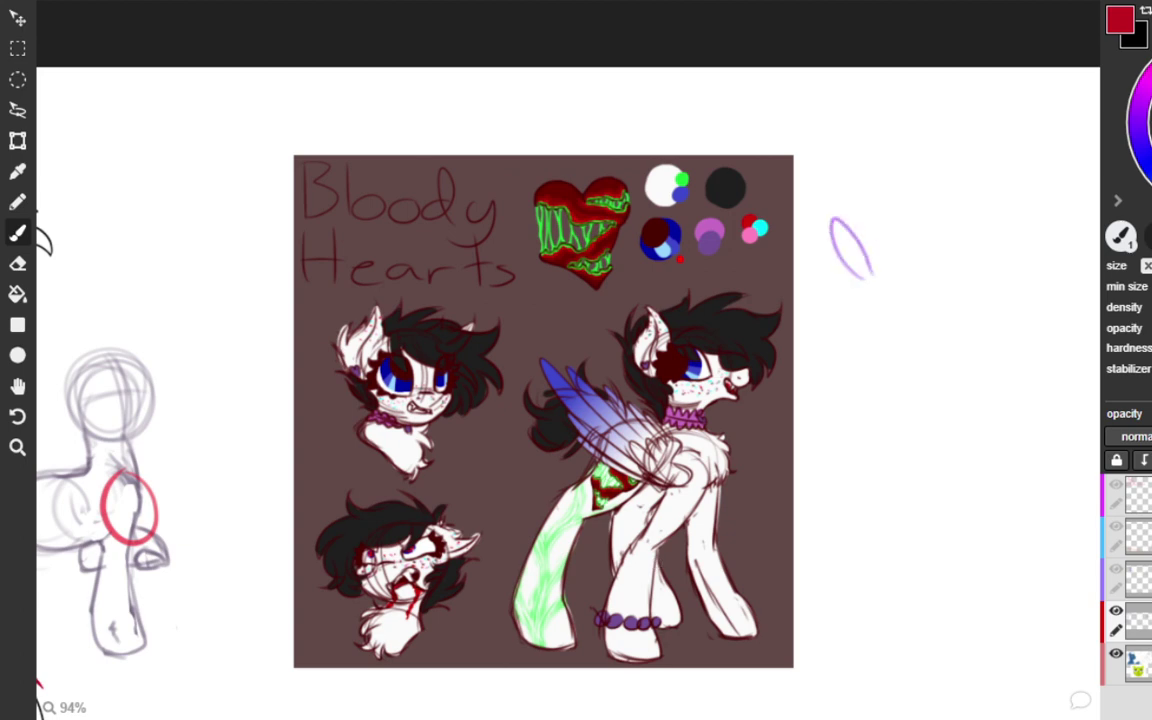
# Sketch a purple heart beside the reference sheet from two circles and converging sides, adding slanted tear lines across it.
pyautogui.scroll(3, 594, 137)
pyautogui.moveTo(657, 382); pyautogui.dragTo(651, 232)
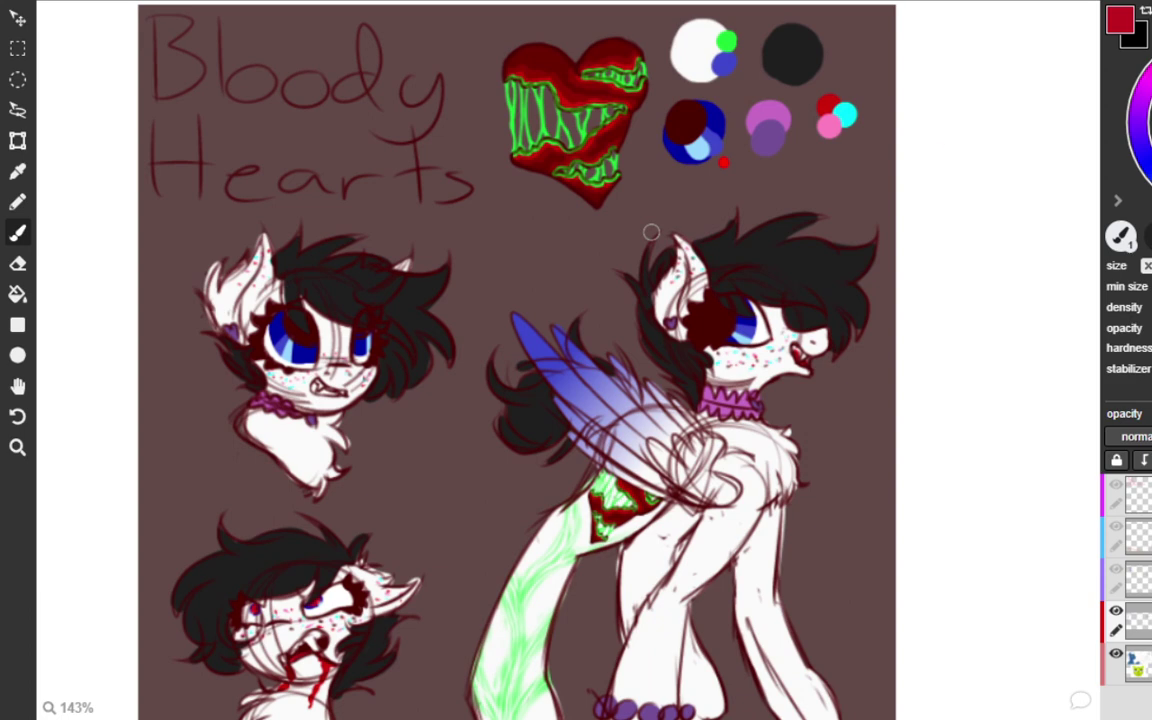
pyautogui.moveTo(1060, 88)
pyautogui.mouseDown()
pyautogui.moveTo(1048, 152)
pyautogui.moveTo(1062, 90)
pyautogui.mouseUp()
pyautogui.moveTo(962, 150); pyautogui.dragTo(1002, 199)
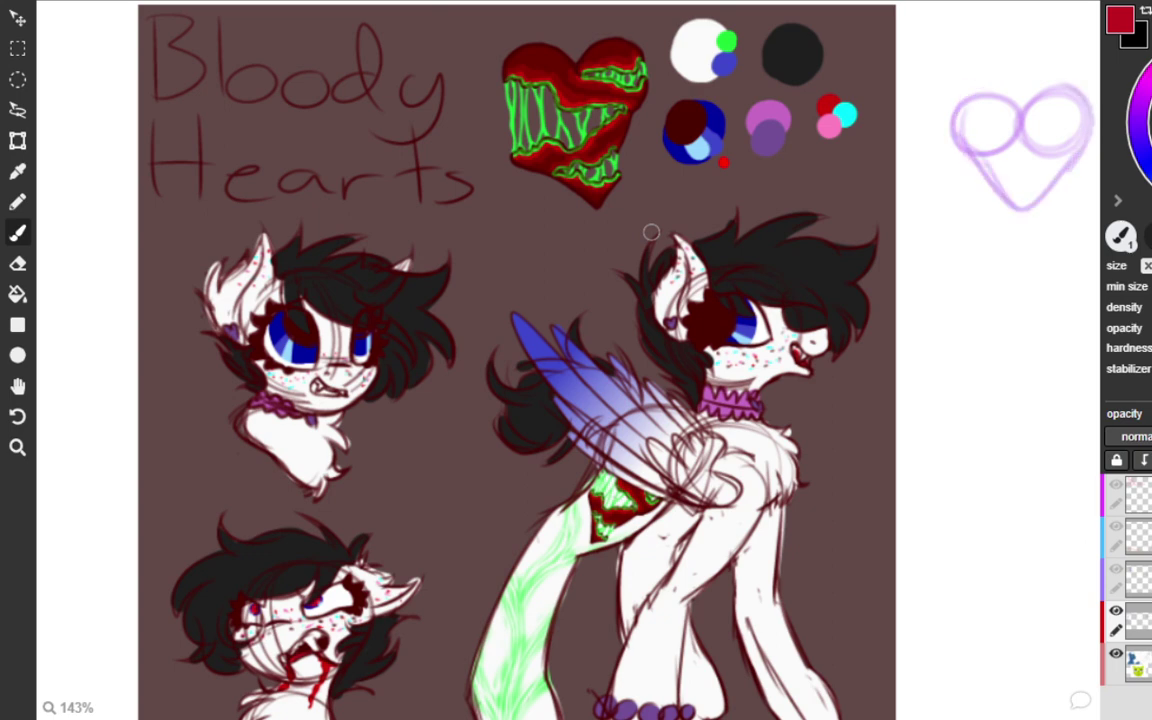
pyautogui.moveTo(1015, 105)
pyautogui.mouseDown()
pyautogui.moveTo(1035, 78)
pyautogui.moveTo(1058, 92)
pyautogui.mouseUp()
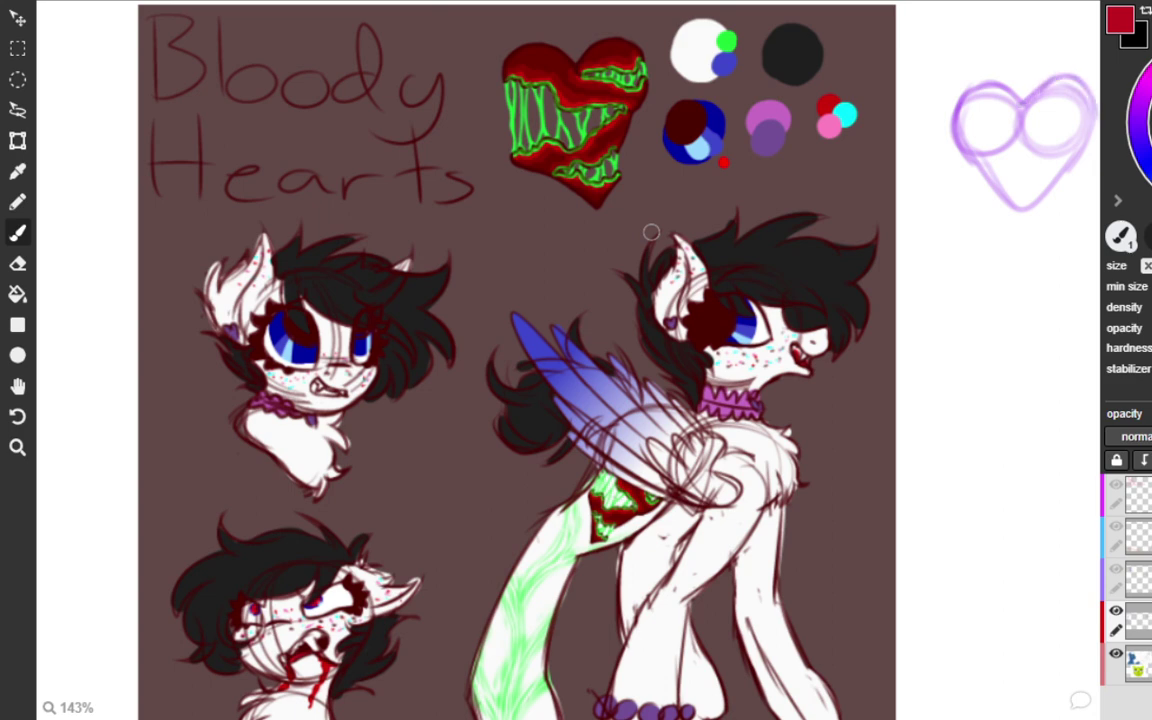
pyautogui.moveTo(1056, 120); pyautogui.dragTo(1095, 104)
pyautogui.hotkey('ctrl', 'z')
pyautogui.hotkey('ctrl', 'y')
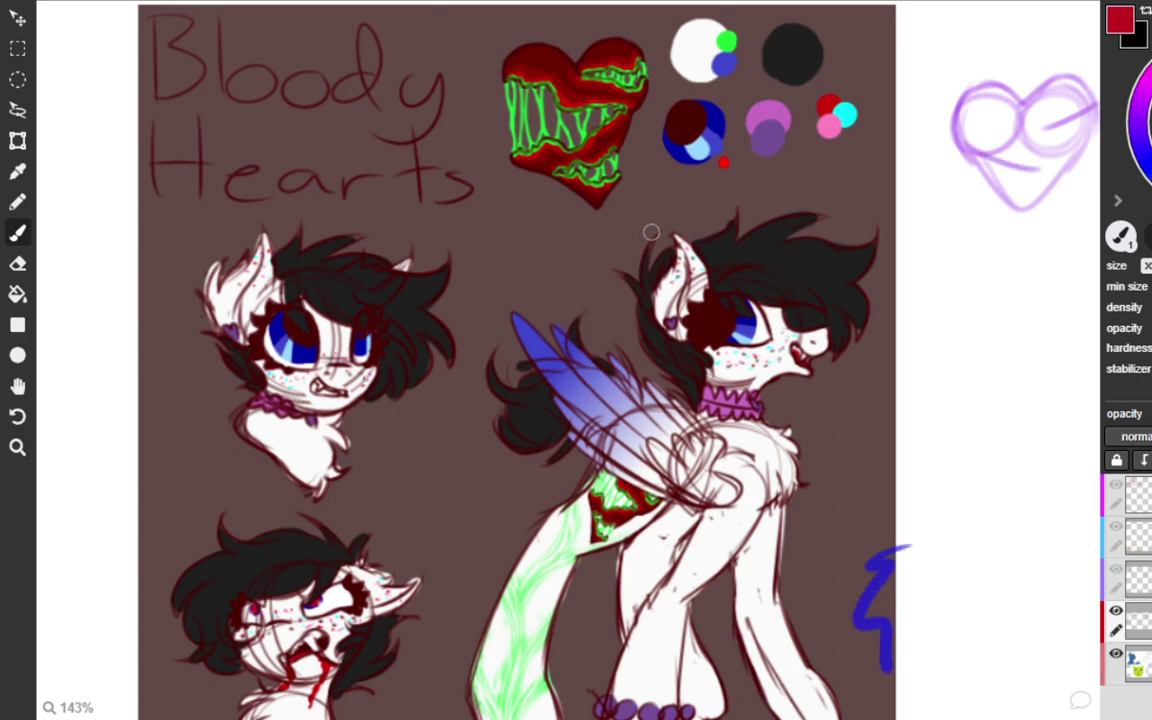
pyautogui.hotkey('ctrl', 'z')
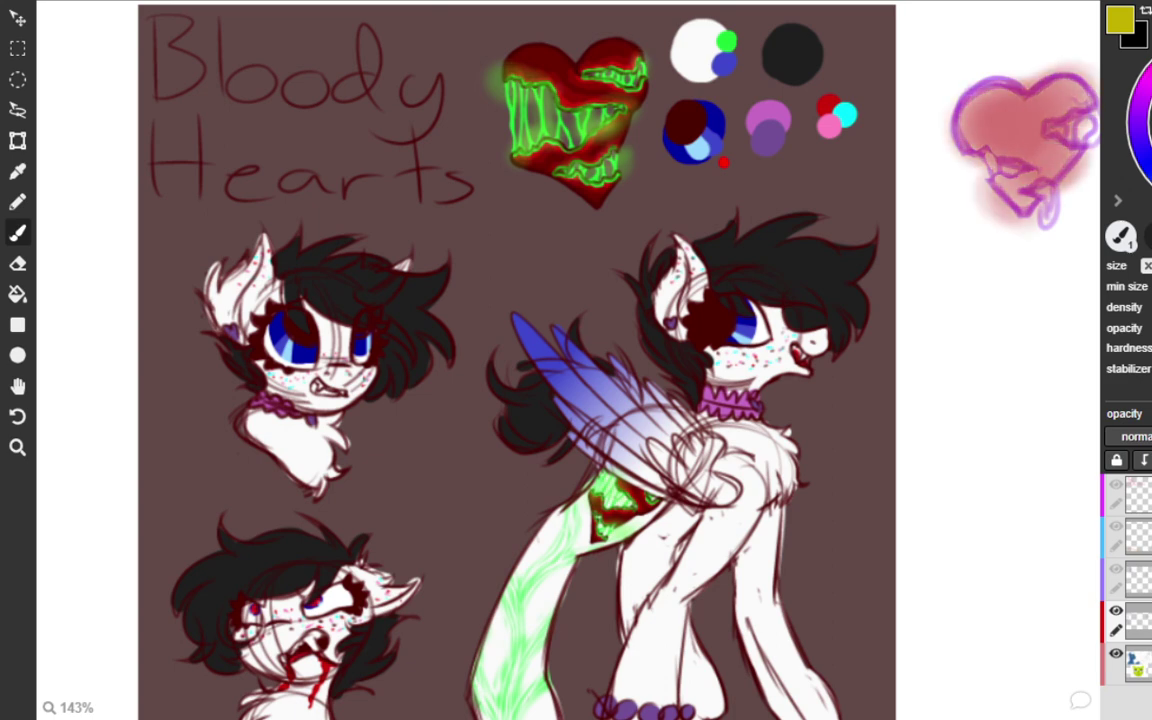
# Redo the heart's fill by shading its interior in soft red within the torn purple outline.
pyautogui.hotkey('ctrl', 'z')
pyautogui.moveTo(965, 125); pyautogui.dragTo(1045, 105)
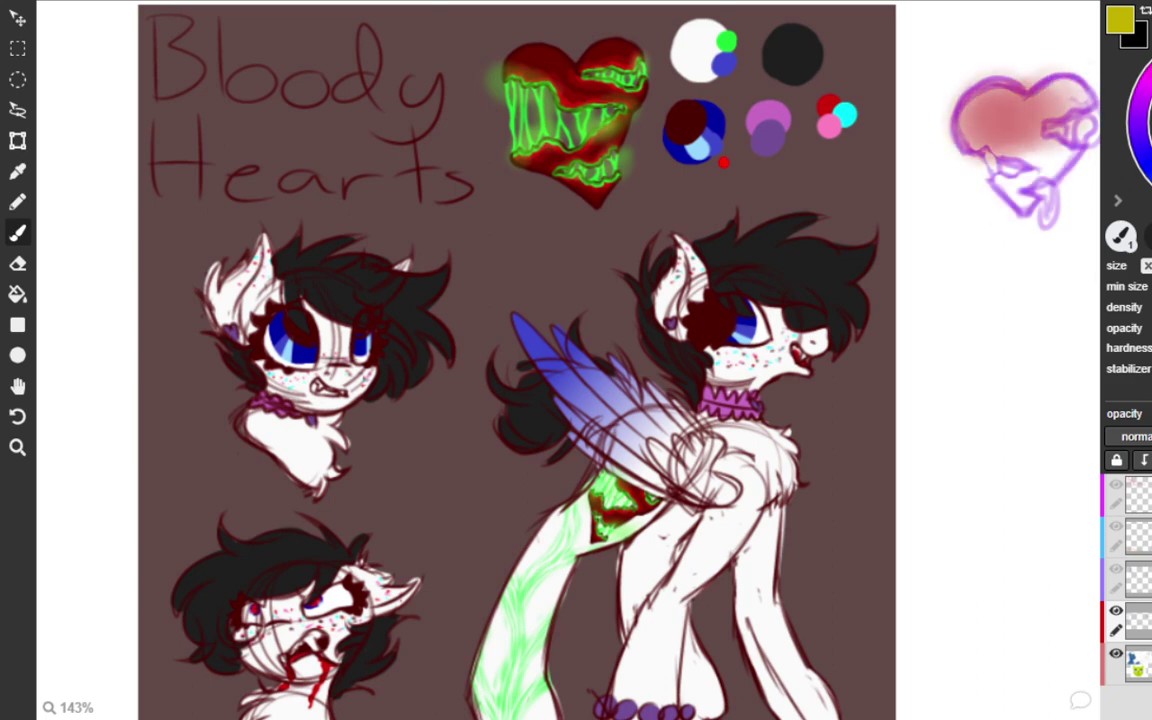
pyautogui.hotkey('ctrl', 'z')
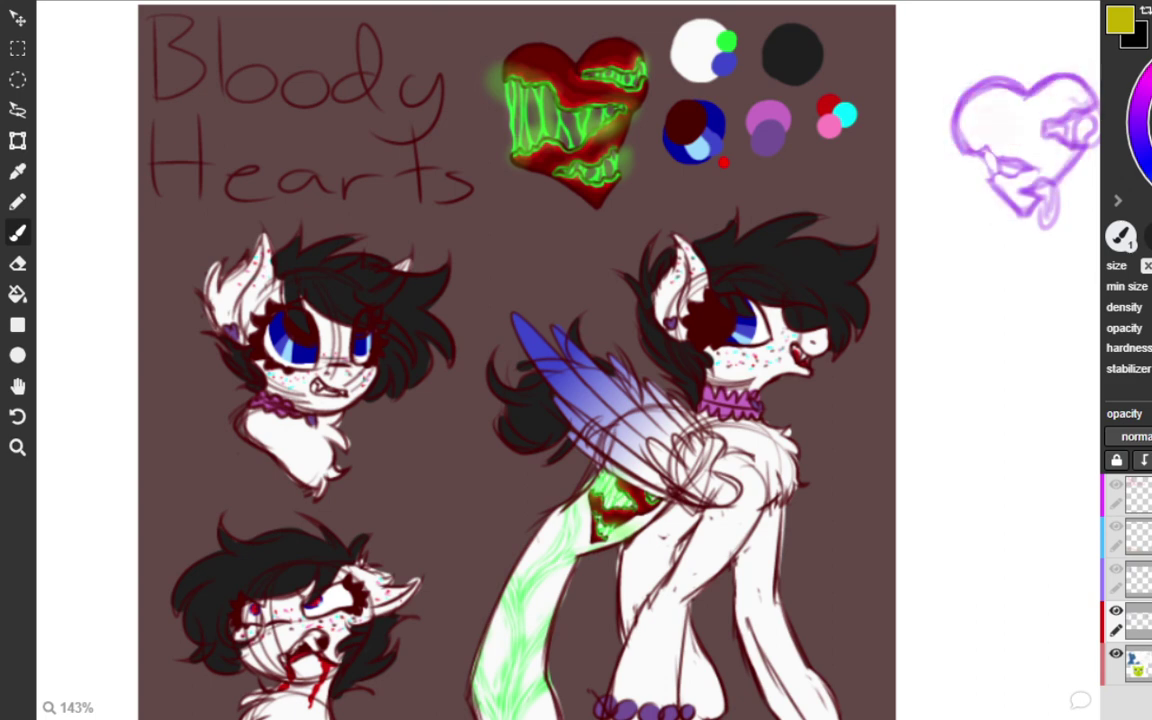
pyautogui.moveTo(970, 125)
pyautogui.mouseDown()
pyautogui.moveTo(1000, 115)
pyautogui.moveTo(1030, 125)
pyautogui.moveTo(1062, 95)
pyautogui.moveTo(1038, 147)
pyautogui.moveTo(1055, 162)
pyautogui.moveTo(1008, 194)
pyautogui.moveTo(1004, 172)
pyautogui.mouseUp()
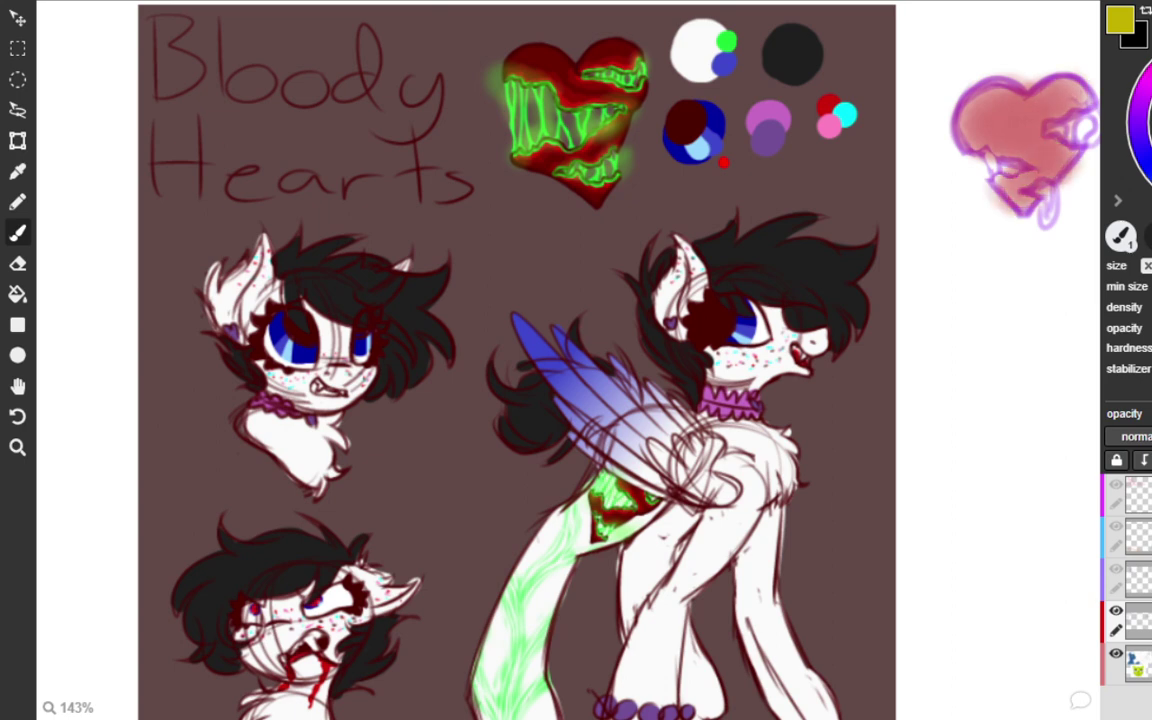
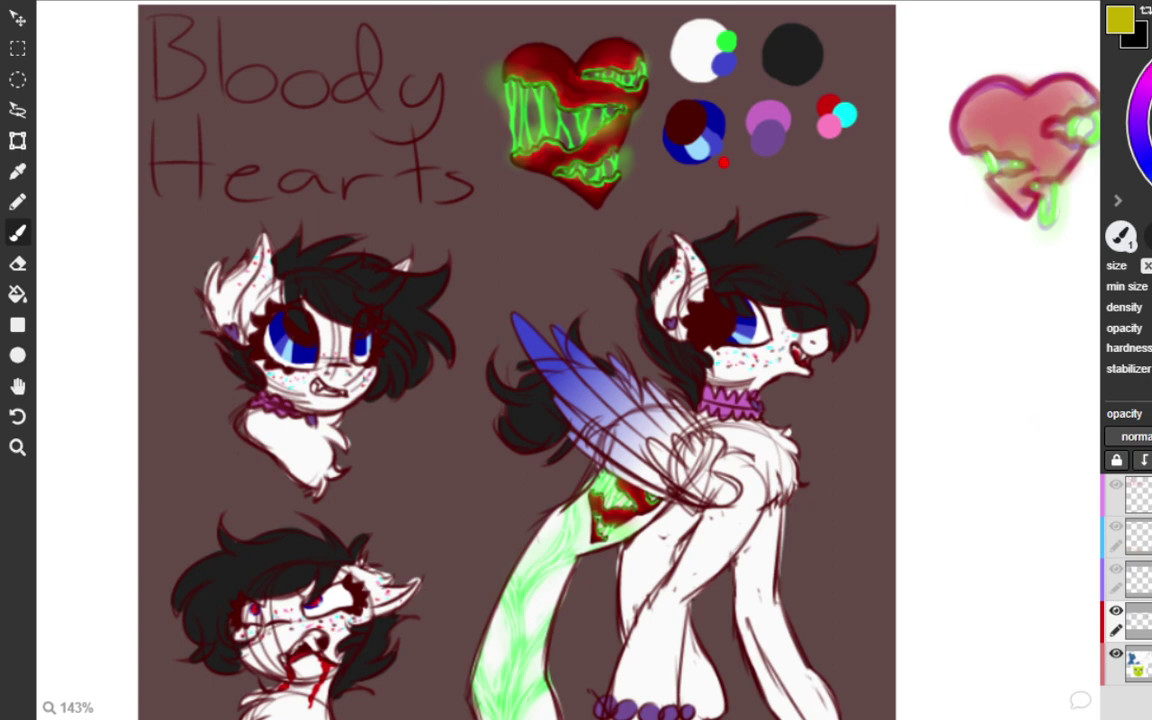
# Try circling the reference sheet's colour palette with a large blue loop.
pyautogui.moveTo(930, 430); pyautogui.dragTo(925, 590)
pyautogui.hotkey('ctrl', 'z')
pyautogui.moveTo(775, 192)
pyautogui.mouseDown()
pyautogui.moveTo(655, 188)
pyautogui.moveTo(630, 5)
pyautogui.moveTo(712, 197)
pyautogui.mouseUp()
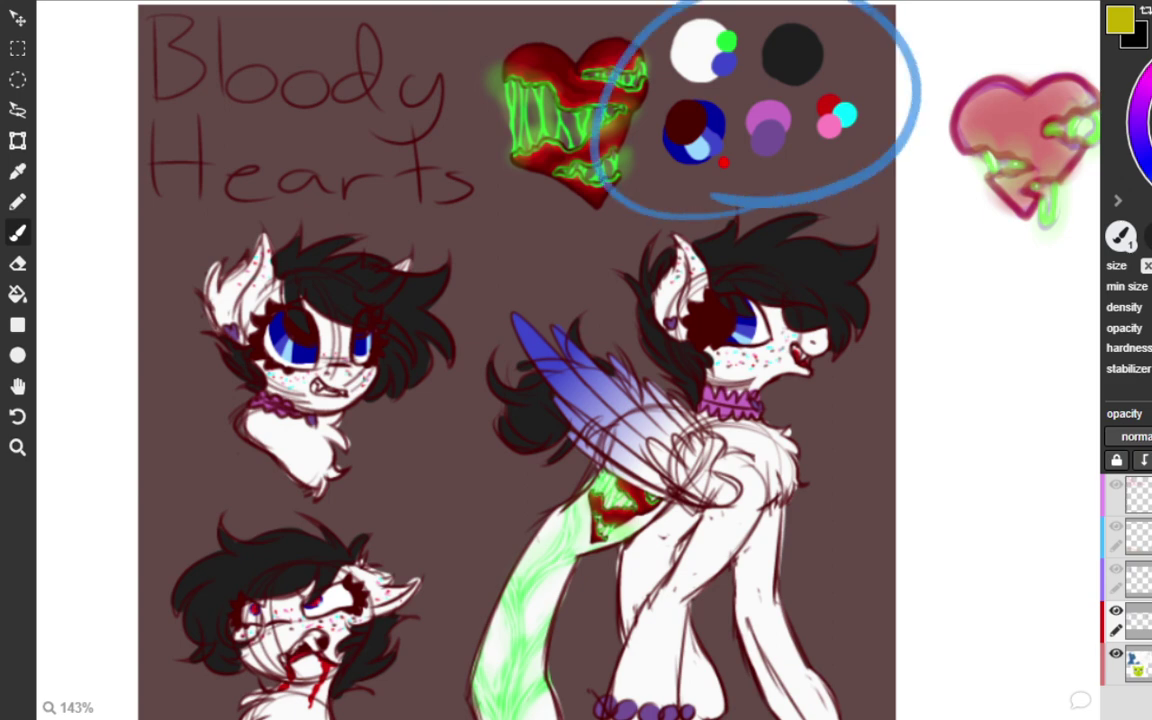
pyautogui.hotkey('ctrl', 'z')
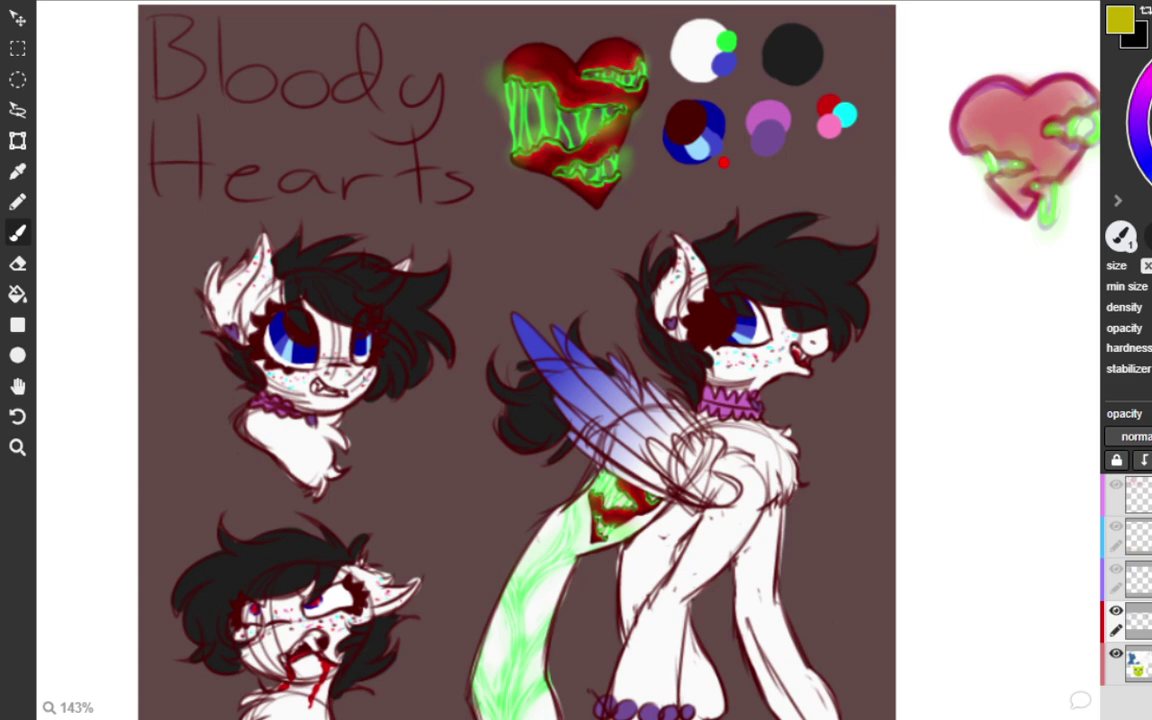
# Try circling the white and dark swatch groups of the reference sheet's palette individually in blue.
pyautogui.moveTo(700, 99); pyautogui.dragTo(730, 135)
pyautogui.hotkey('ctrl', 'z')
pyautogui.moveTo(650, 82)
pyautogui.mouseDown()
pyautogui.moveTo(648, 70)
pyautogui.moveTo(720, 12)
pyautogui.moveTo(700, 85)
pyautogui.mouseUp()
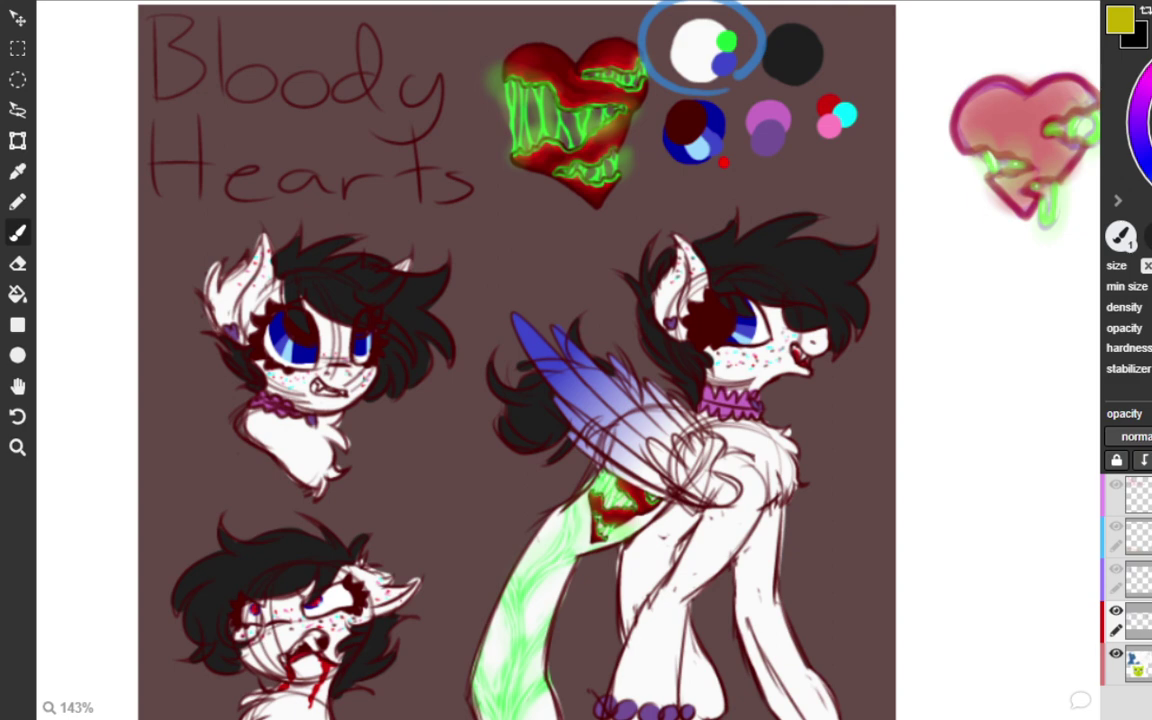
pyautogui.hotkey('ctrl', 'z')
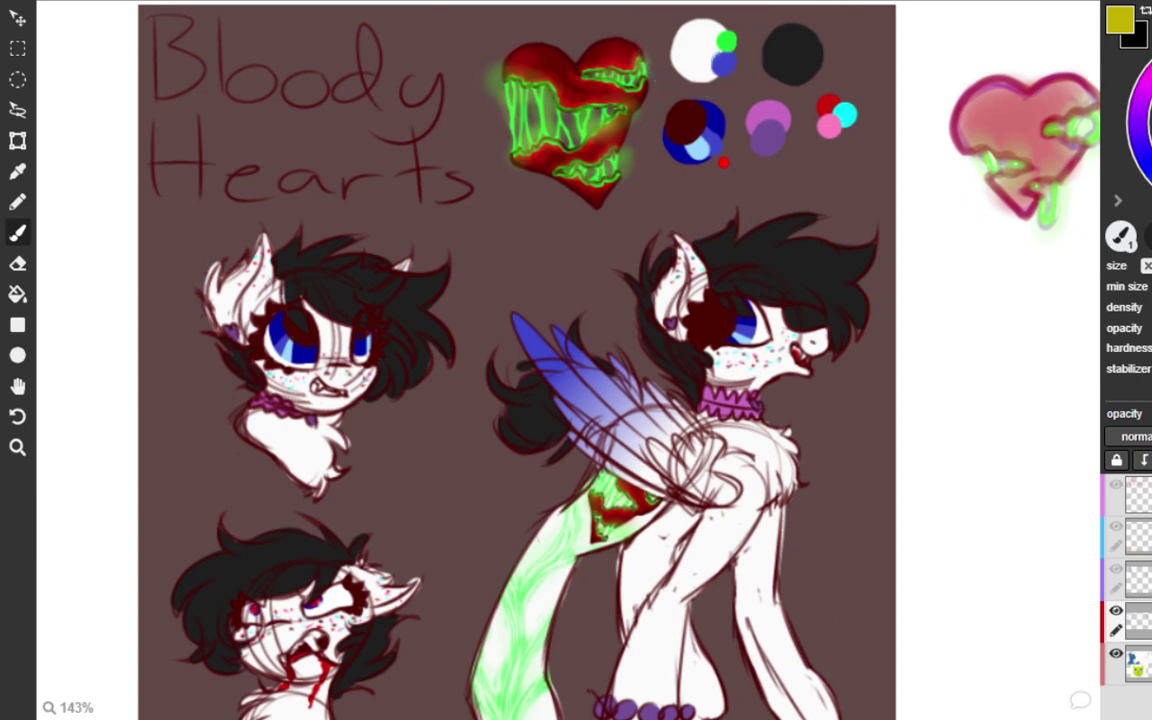
pyautogui.moveTo(744, 33); pyautogui.dragTo(740, 28)
pyautogui.hotkey('ctrl', 'z')
pyautogui.moveTo(790, 8); pyautogui.dragTo(775, 10)
pyautogui.hotkey('ctrl', 'z')
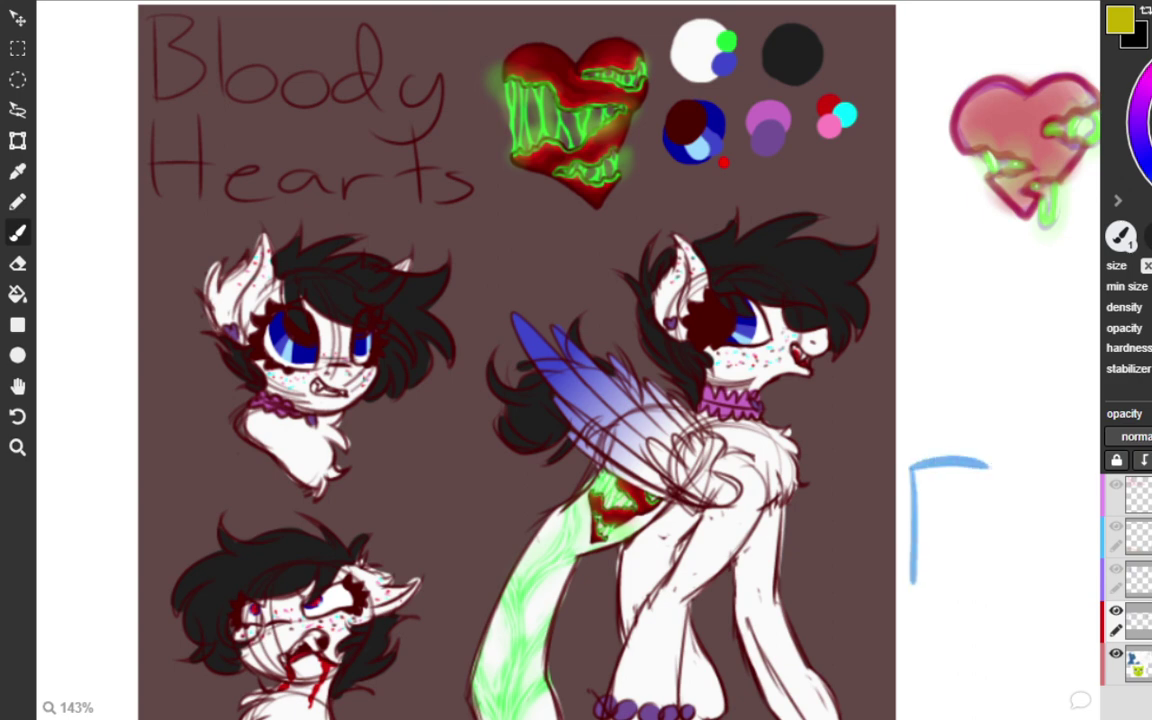
# Lay out a blue colour key beside the reference sheet with headings Coat, Mane, Eyes and Accessories above small swatch circles.
pyautogui.moveTo(1000, 465); pyautogui.dragTo(1004, 588)
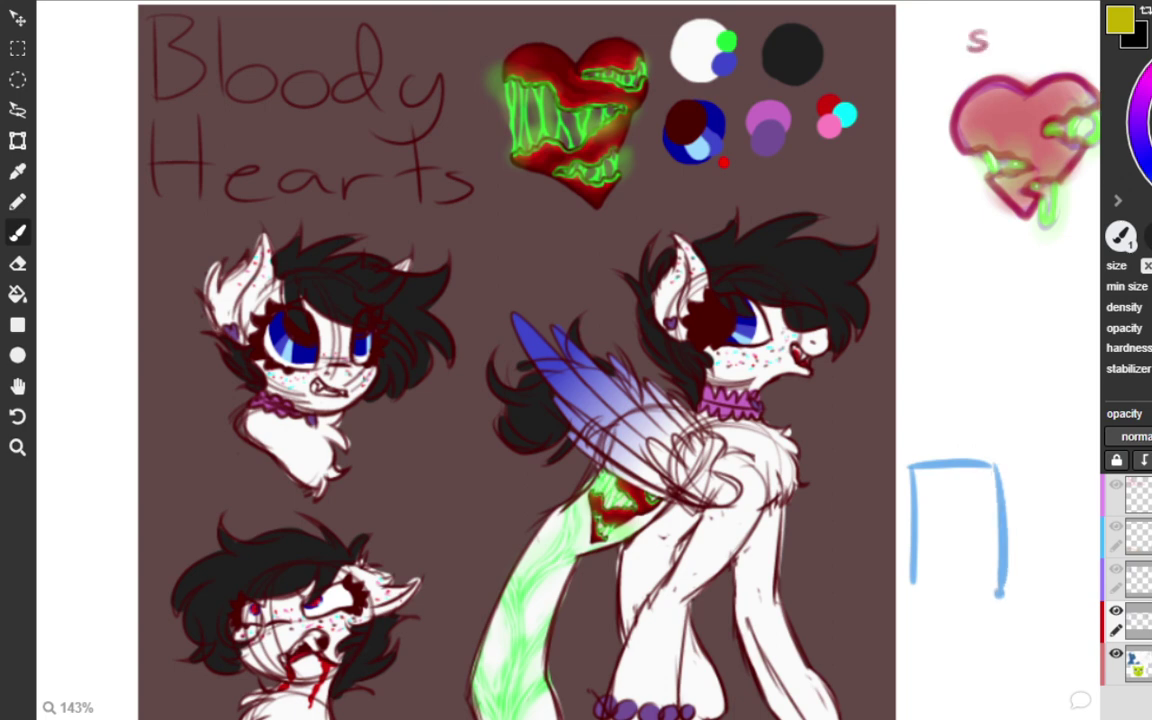
pyautogui.hotkey('ctrl', 'z')
pyautogui.moveTo(997, 465); pyautogui.dragTo(999, 606)
pyautogui.moveTo(922, 605); pyautogui.dragTo(1001, 603)
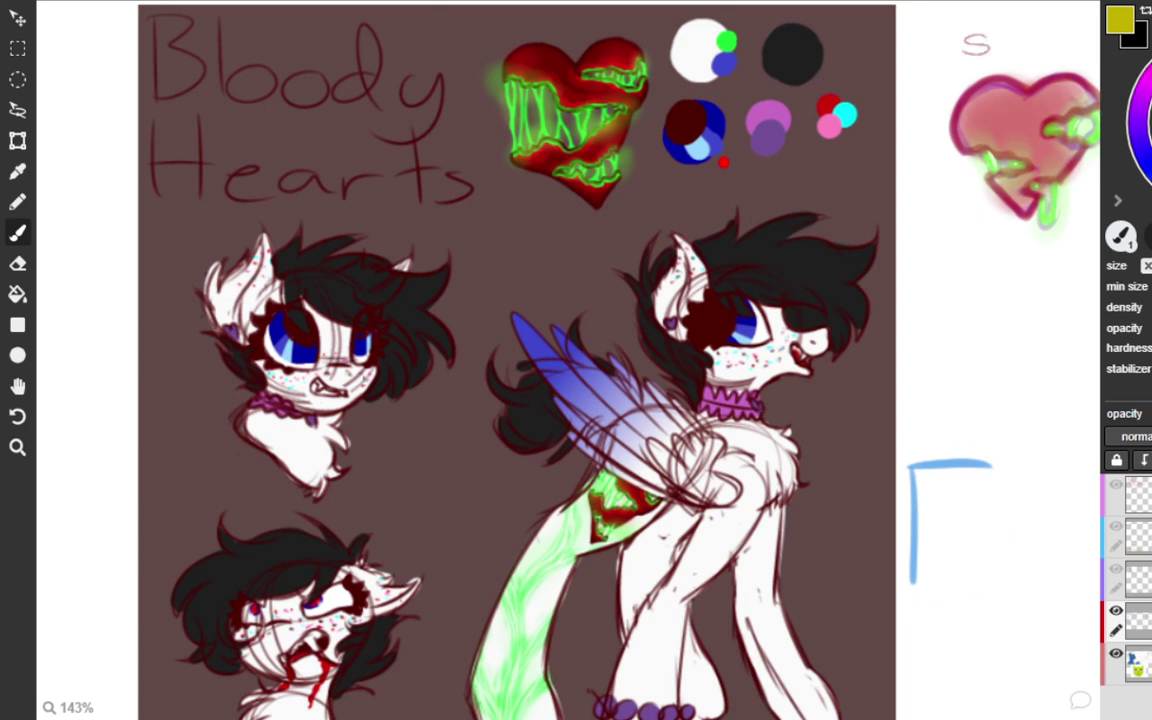
pyautogui.moveTo(1030, 42)
pyautogui.mouseDown()
pyautogui.moveTo(1030, 58)
pyautogui.moveTo(1077, 39)
pyautogui.mouseUp()
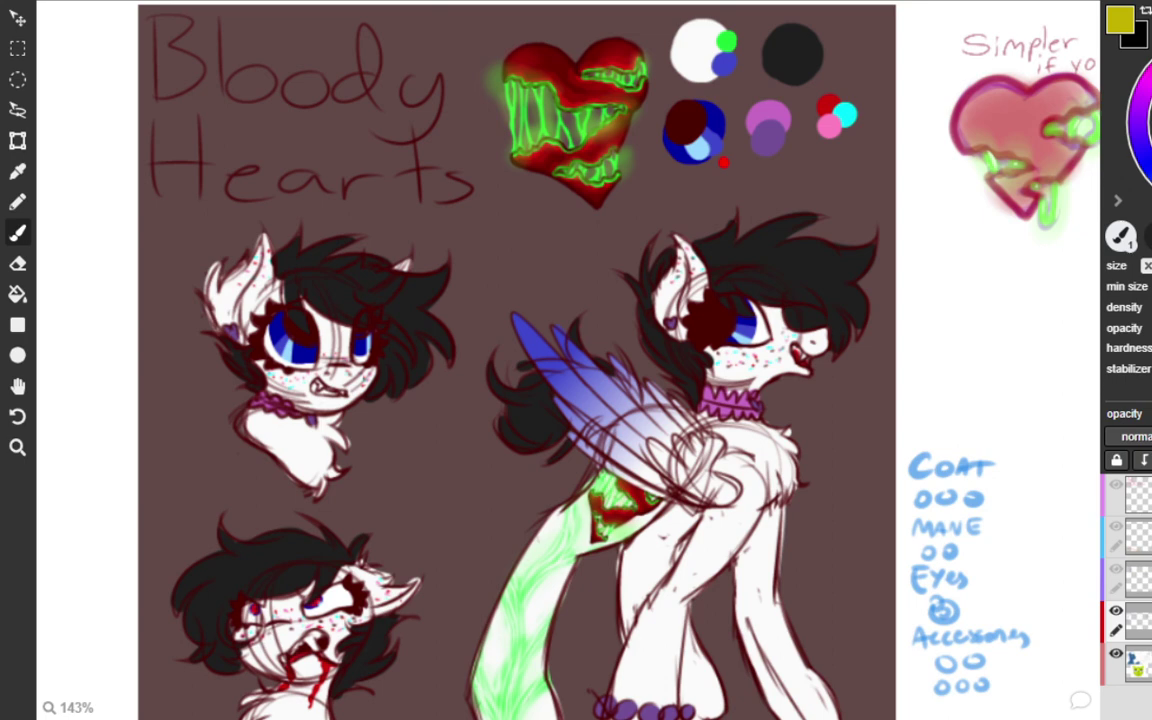
# Try circling the standing pony's green-patterned hind leg in blue and marking the leg beside it.
pyautogui.moveTo(470, 612)
pyautogui.mouseDown()
pyautogui.moveTo(550, 479)
pyautogui.moveTo(460, 645)
pyautogui.moveTo(582, 715)
pyautogui.moveTo(530, 513)
pyautogui.mouseUp()
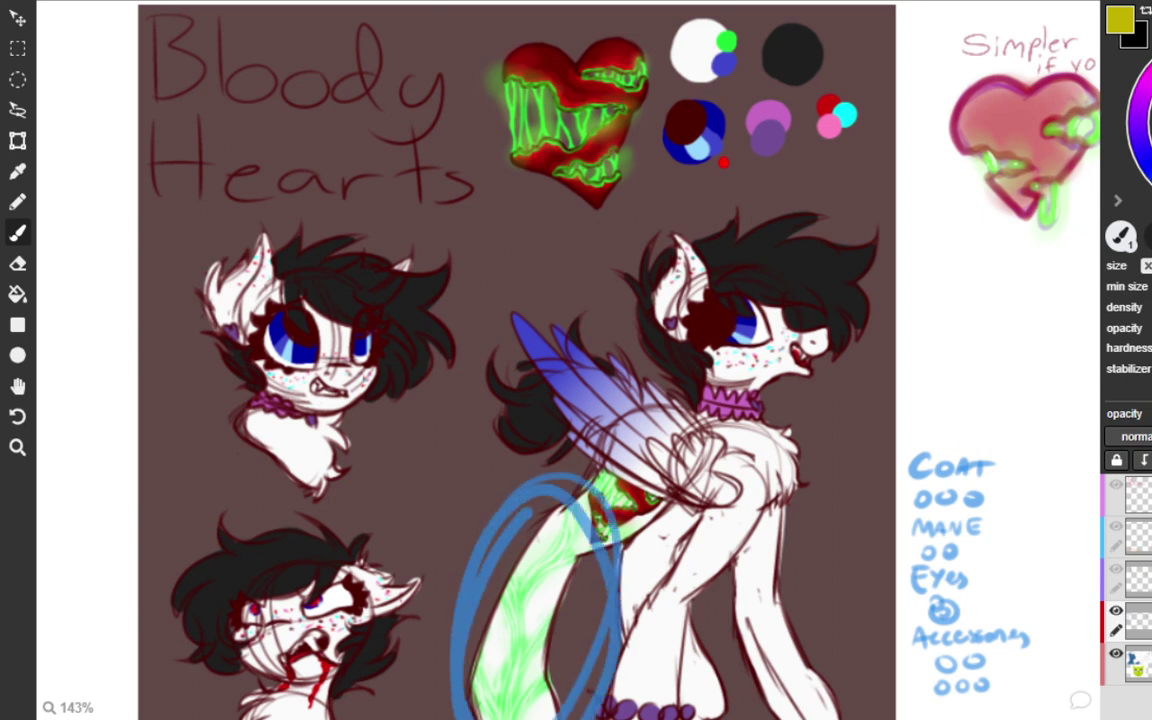
pyautogui.hotkey('ctrl', 'z')
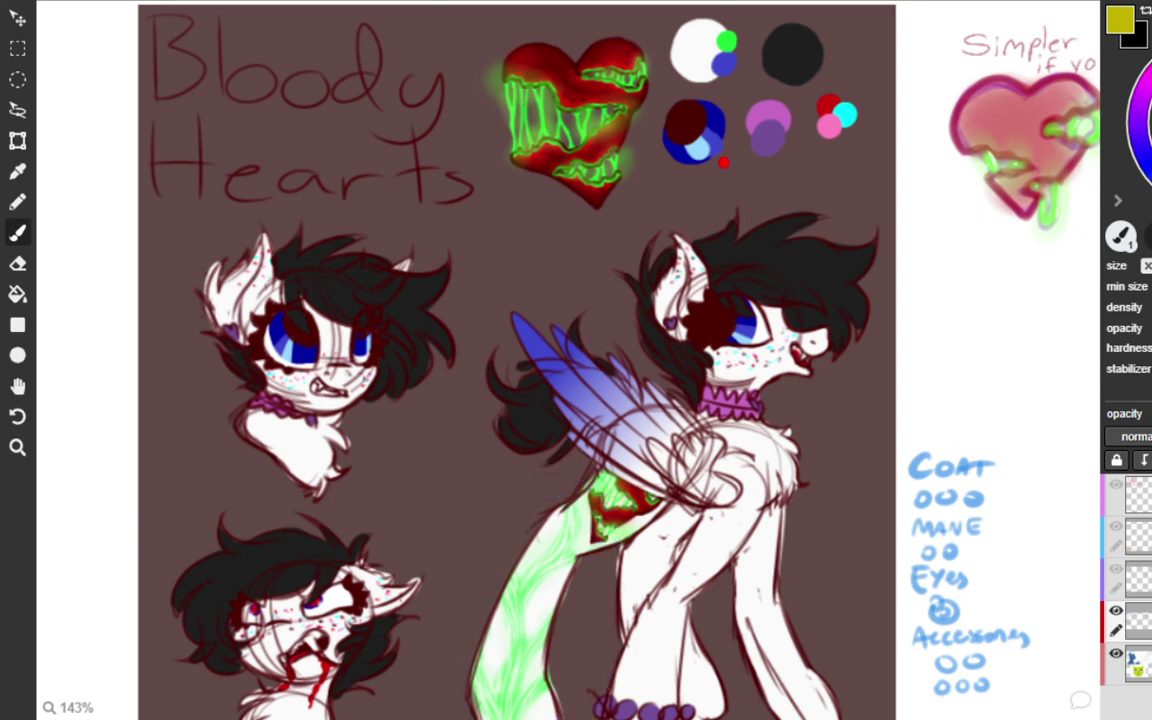
pyautogui.moveTo(613, 638); pyautogui.dragTo(577, 655)
pyautogui.moveTo(590, 621); pyautogui.dragTo(601, 673)
pyautogui.hotkey('ctrl', 'z')
pyautogui.hotkey('ctrl', 'z')
# Draw a dark purple rectangle beneath the simplified heart and fill it with curved branching vines.
pyautogui.moveTo(951, 235)
pyautogui.mouseDown()
pyautogui.moveTo(951, 405)
pyautogui.moveTo(1000, 410)
pyautogui.moveTo(1090, 232)
pyautogui.moveTo(952, 229)
pyautogui.mouseUp()
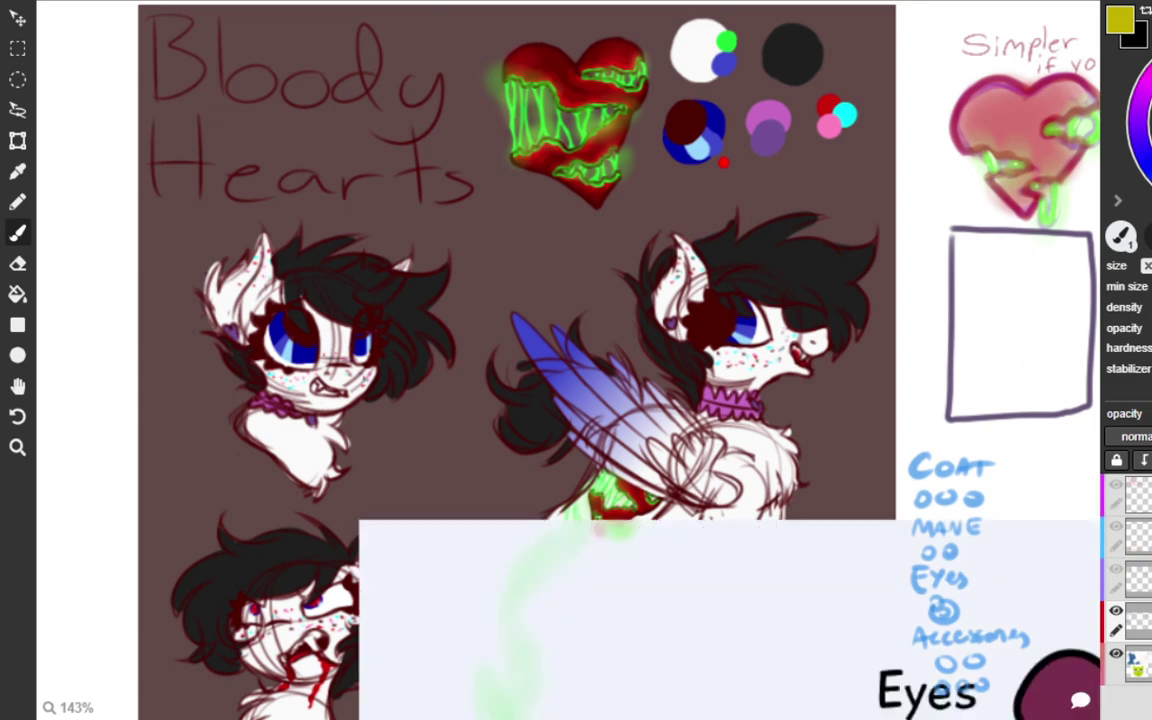
pyautogui.moveTo(1021, 410)
pyautogui.mouseDown()
pyautogui.moveTo(1026, 348)
pyautogui.moveTo(1091, 294)
pyautogui.moveTo(1034, 372)
pyautogui.mouseUp()
pyautogui.moveTo(1022, 408)
pyautogui.mouseDown()
pyautogui.moveTo(1025, 386)
pyautogui.moveTo(965, 314)
pyautogui.moveTo(638, 291)
pyautogui.moveTo(720, 378)
pyautogui.moveTo(784, 382)
pyautogui.mouseUp()
pyautogui.scroll(-3, 835, 250)
pyautogui.press('space')
pyautogui.scroll(2, 780, 384)
pyautogui.moveTo(814, 430); pyautogui.dragTo(921, 393)
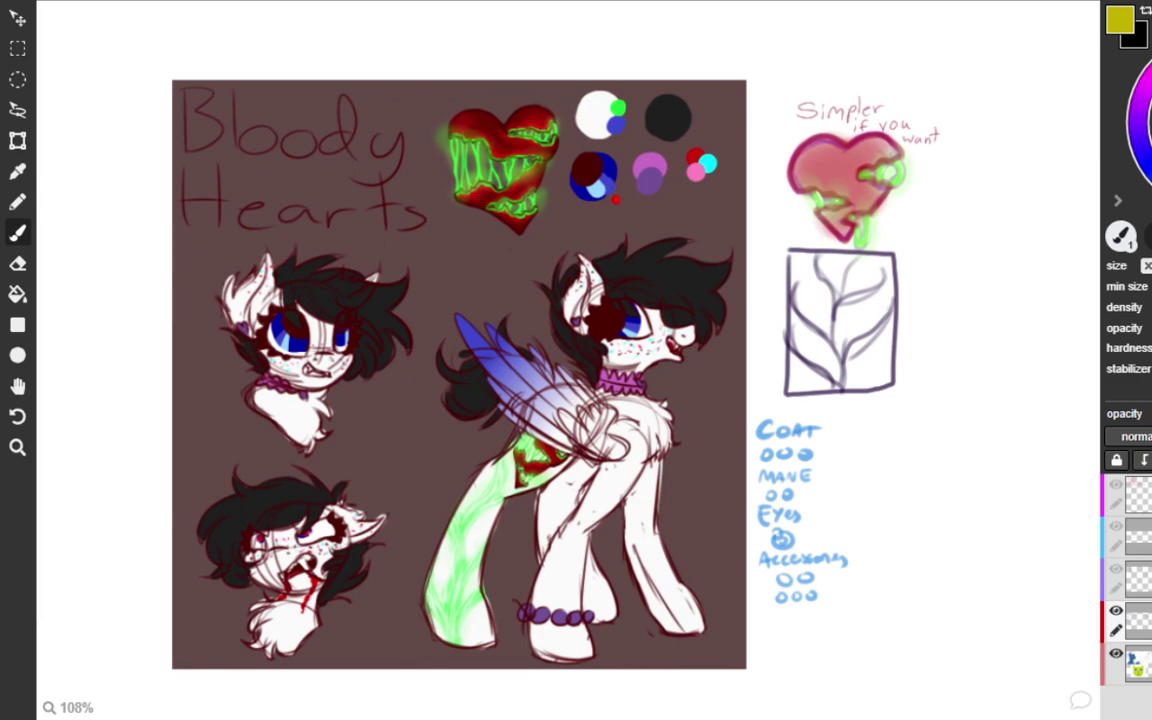
# Add a small blue heart to the upper branch on each side of the vine pattern.
pyautogui.moveTo(870, 278); pyautogui.dragTo(878, 293)
pyautogui.moveTo(808, 281); pyautogui.dragTo(807, 297)
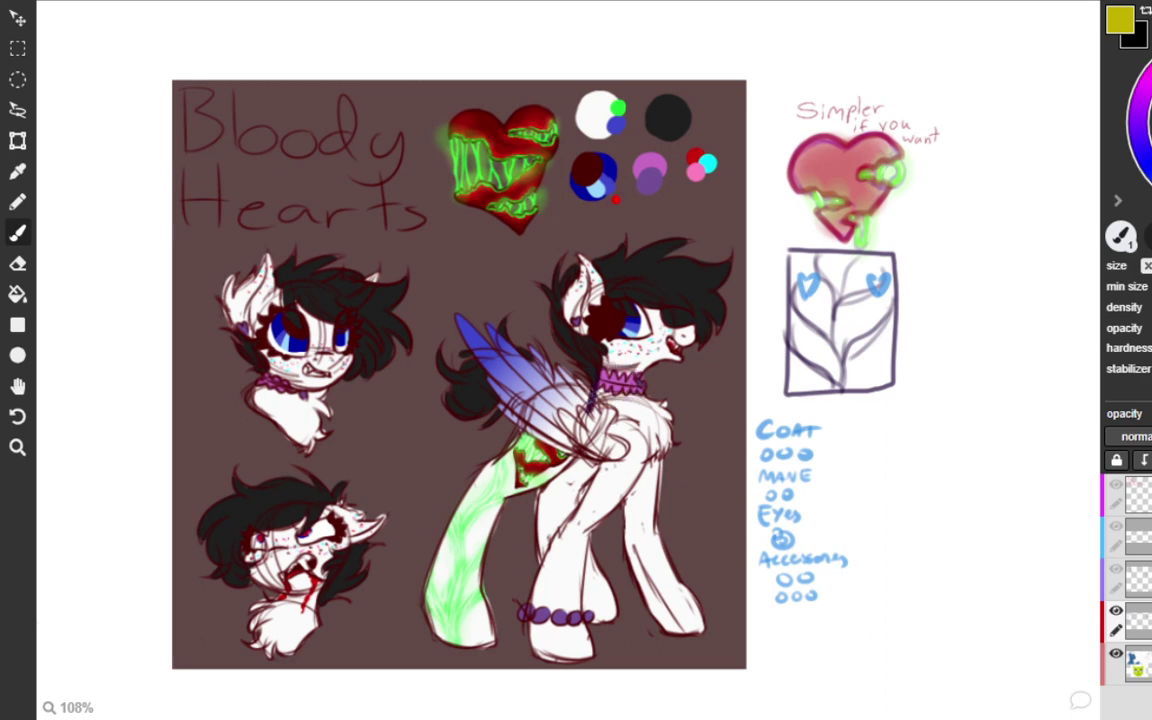
pyautogui.hotkey('ctrl', 'z')
# Try blue guide lines over the standing pony's neck, collar and chest.
pyautogui.moveTo(657, 371); pyautogui.dragTo(666, 405)
pyautogui.moveTo(617, 364)
pyautogui.mouseDown()
pyautogui.moveTo(613, 394)
pyautogui.moveTo(620, 386)
pyautogui.moveTo(597, 405)
pyautogui.mouseUp()
pyautogui.moveTo(618, 380); pyautogui.dragTo(585, 405)
pyautogui.moveTo(621, 361); pyautogui.dragTo(615, 382)
pyautogui.moveTo(609, 300); pyautogui.dragTo(613, 355)
pyautogui.hotkey('ctrl', 'z')
pyautogui.hotkey('ctrl', 'z')
pyautogui.hotkey('ctrl', 'z')
# Try a blue curve around the back of the standing pony's head with guide arcs across its face.
pyautogui.moveTo(651, 378)
pyautogui.mouseDown()
pyautogui.moveTo(659, 403)
pyautogui.moveTo(618, 370)
pyautogui.moveTo(609, 279)
pyautogui.mouseUp()
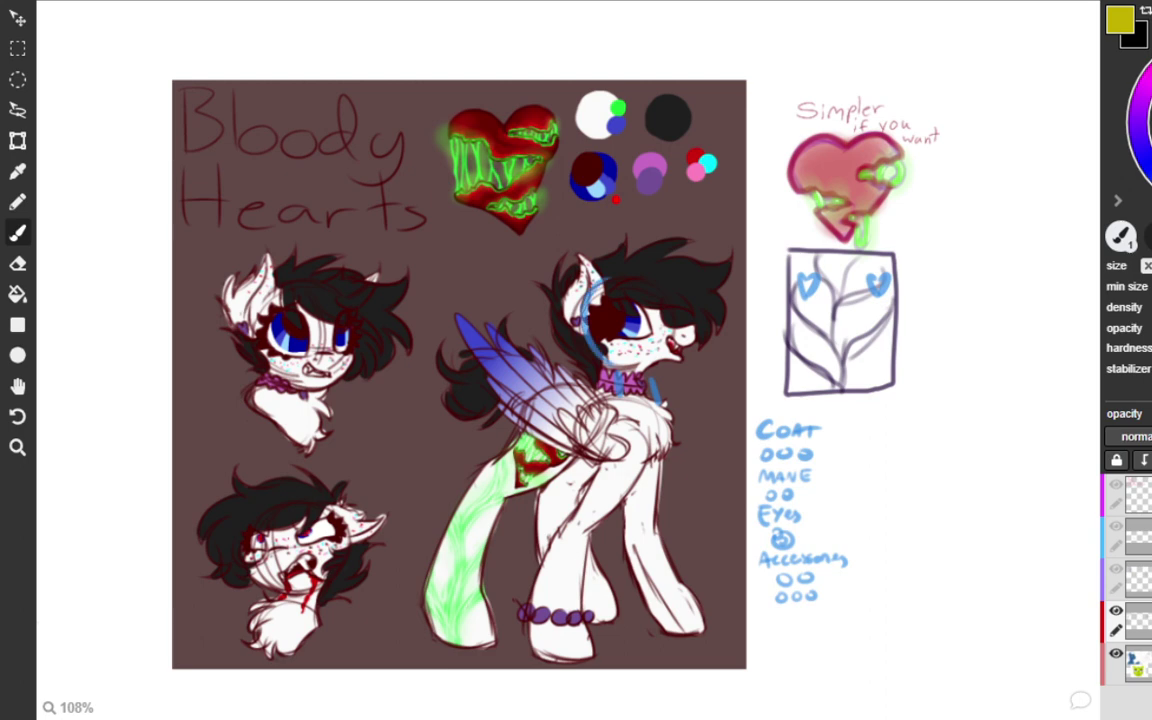
pyautogui.moveTo(661, 343)
pyautogui.mouseDown()
pyautogui.moveTo(638, 342)
pyautogui.moveTo(629, 318)
pyautogui.moveTo(650, 318)
pyautogui.mouseUp()
pyautogui.hotkey('ctrl', 'z')
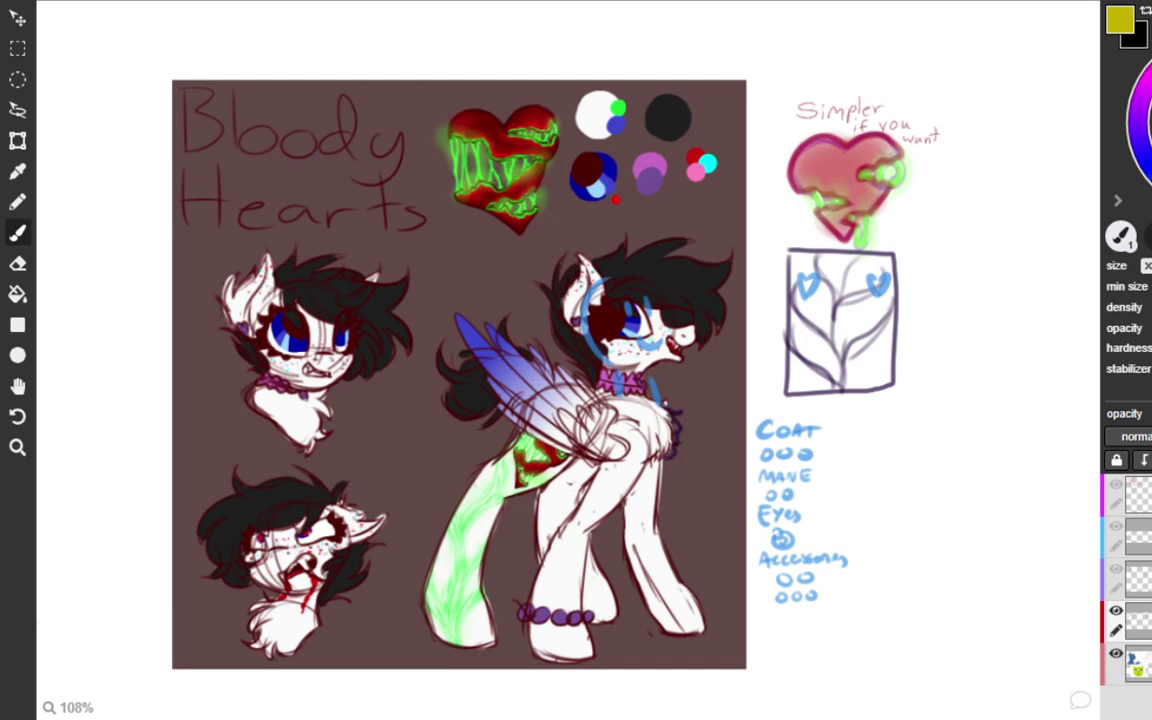
pyautogui.hotkey('ctrl', 'z')
pyautogui.hotkey('ctrl', 'z')
pyautogui.hotkey('ctrl', 'z')
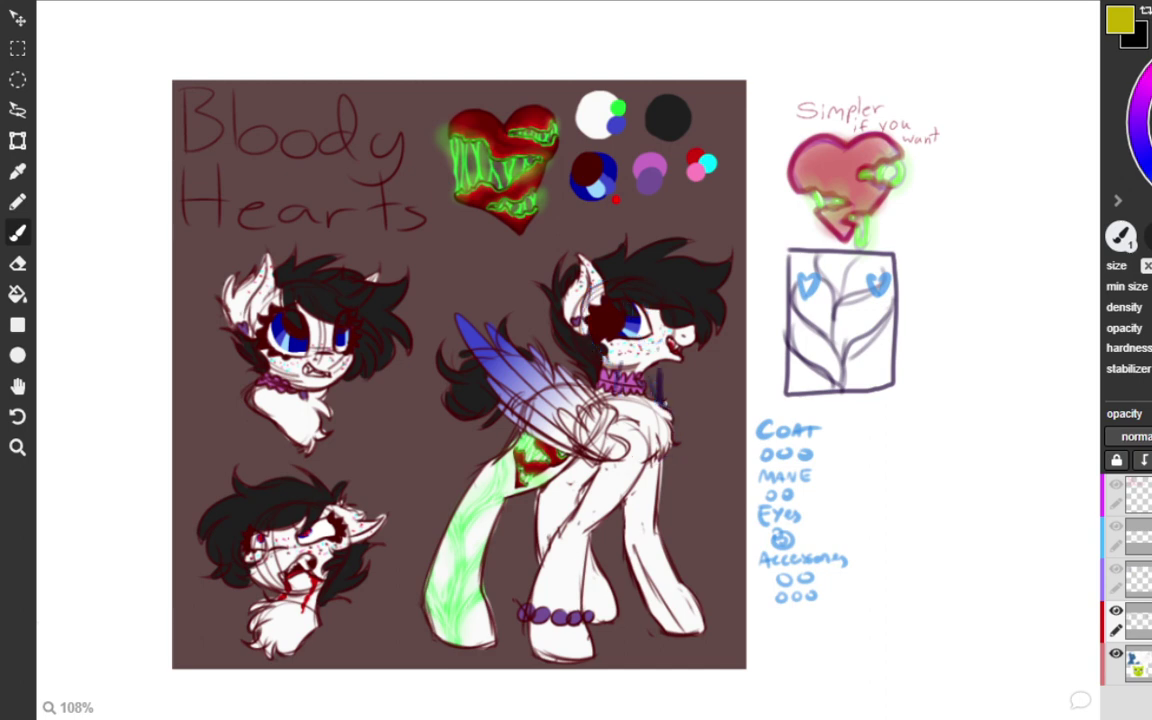
pyautogui.hotkey('ctrl', 'z')
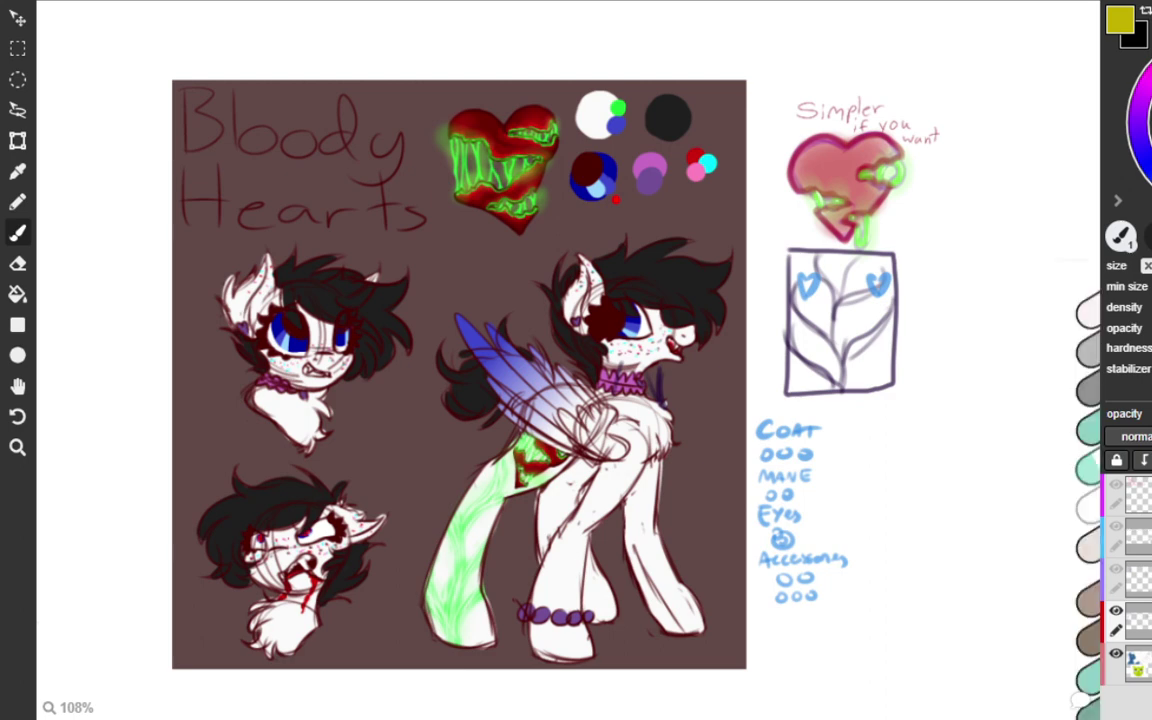
# Try blue guide strokes across the standing pony's shoulder and upper front leg.
pyautogui.moveTo(610, 456)
pyautogui.mouseDown()
pyautogui.moveTo(498, 644)
pyautogui.moveTo(570, 432)
pyautogui.mouseUp()
pyautogui.hotkey('ctrl', 'z')
pyautogui.moveTo(630, 462); pyautogui.dragTo(531, 563)
pyautogui.hotkey('ctrl', 'z')
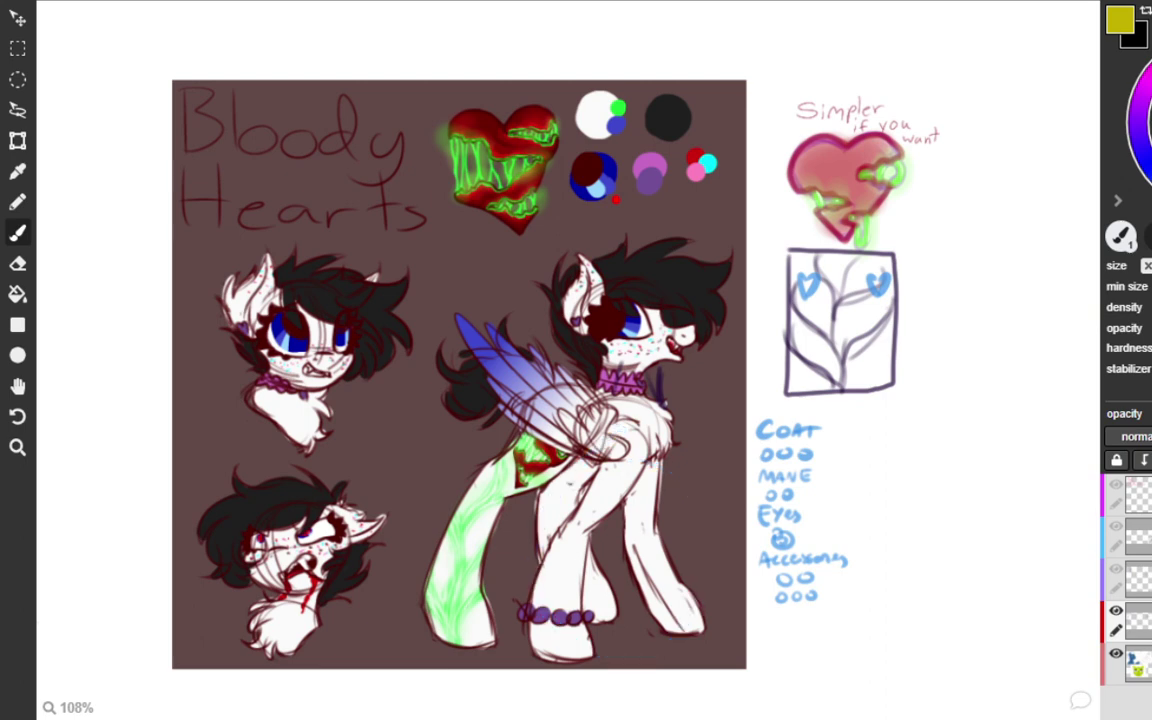
pyautogui.hotkey('ctrl', 'z')
pyautogui.moveTo(645, 434)
pyautogui.mouseDown()
pyautogui.moveTo(629, 502)
pyautogui.moveTo(627, 490)
pyautogui.moveTo(597, 483)
pyautogui.moveTo(634, 487)
pyautogui.mouseUp()
pyautogui.hotkey('ctrl', 'z')
pyautogui.hotkey('ctrl', 'z')
pyautogui.hotkey('ctrl', 'z')
pyautogui.hotkey('ctrl', 'z')
# Try a blue corrective outline along the standing pony's far front leg down to its hoof.
pyautogui.moveTo(637, 443)
pyautogui.mouseDown()
pyautogui.moveTo(632, 490)
pyautogui.moveTo(660, 545)
pyautogui.mouseUp()
pyautogui.hotkey('ctrl', 'z')
pyautogui.moveTo(665, 462); pyautogui.dragTo(660, 534)
pyautogui.moveTo(669, 552)
pyautogui.mouseDown()
pyautogui.moveTo(712, 631)
pyautogui.moveTo(730, 630)
pyautogui.mouseUp()
pyautogui.hotkey('ctrl', 'z')
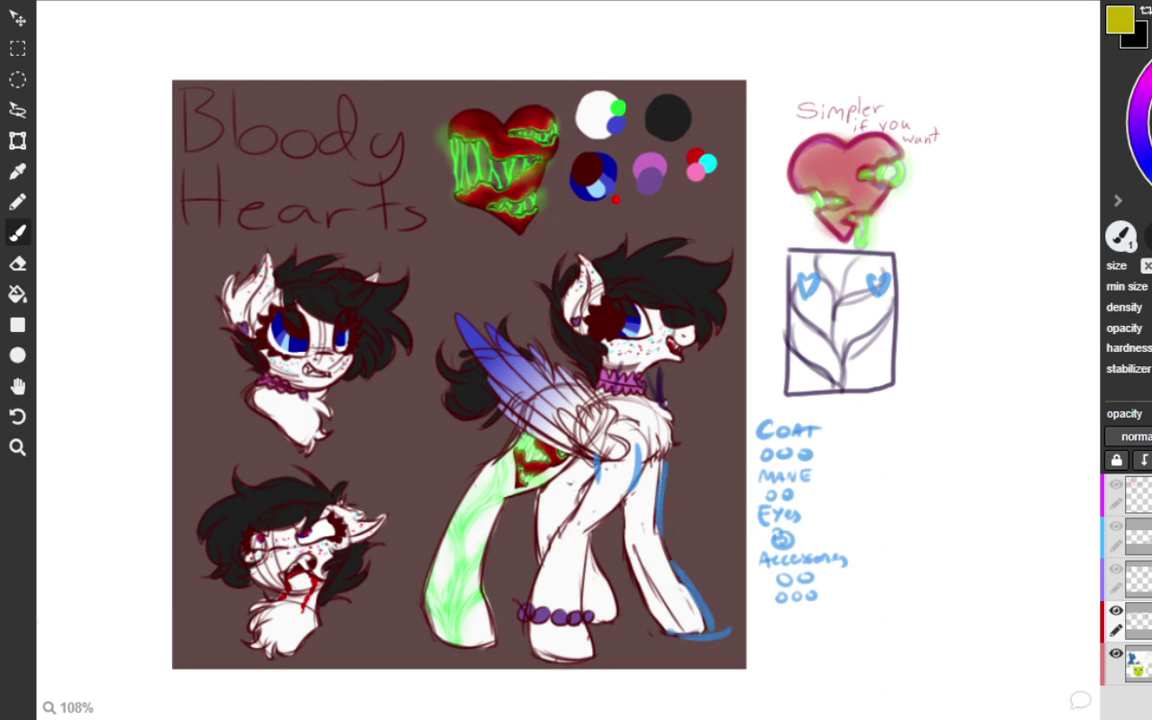
pyautogui.moveTo(652, 604); pyautogui.dragTo(674, 654)
pyautogui.hotkey('ctrl', 'z')
pyautogui.hotkey('ctrl', 'z')
pyautogui.hotkey('ctrl', 'z')
pyautogui.hotkey('ctrl', 'z')
pyautogui.hotkey('ctrl', 'z')
pyautogui.hotkey('ctrl', 'z')
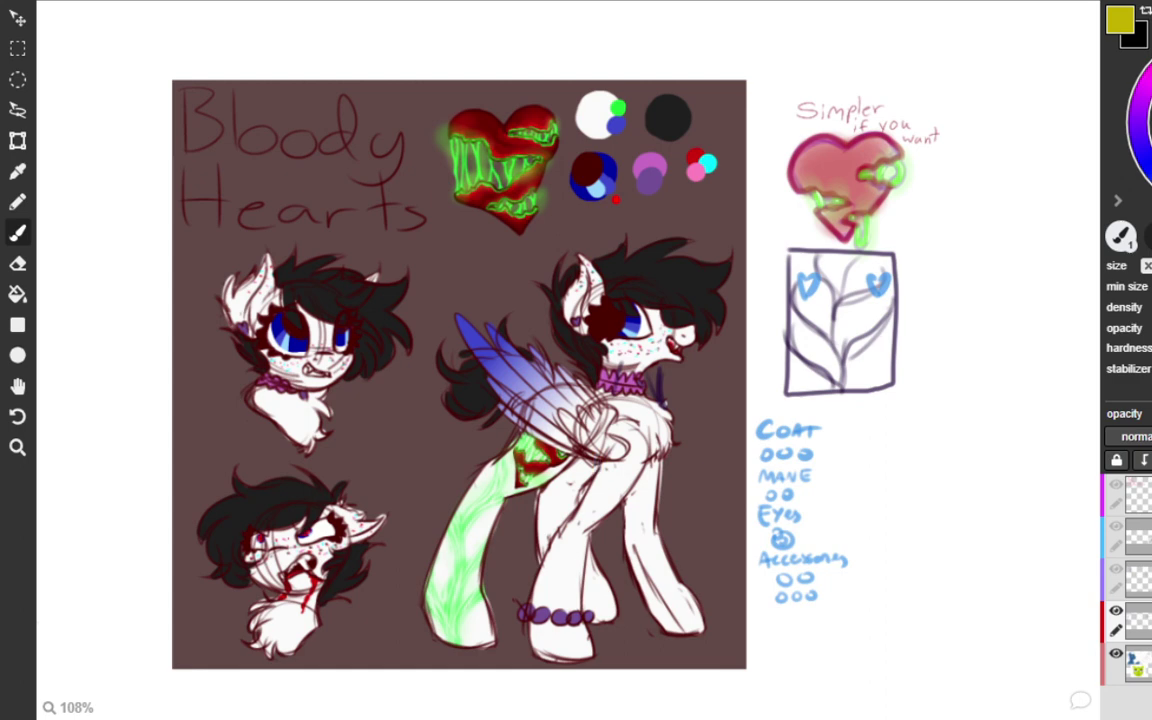
# Try a large blue arrow in the blank canvas below and beside the handwritten colour key.
pyautogui.moveTo(992, 625); pyautogui.dragTo(1098, 691)
pyautogui.moveTo(1027, 690)
pyautogui.mouseDown()
pyautogui.moveTo(1079, 650)
pyautogui.moveTo(1098, 686)
pyautogui.mouseUp()
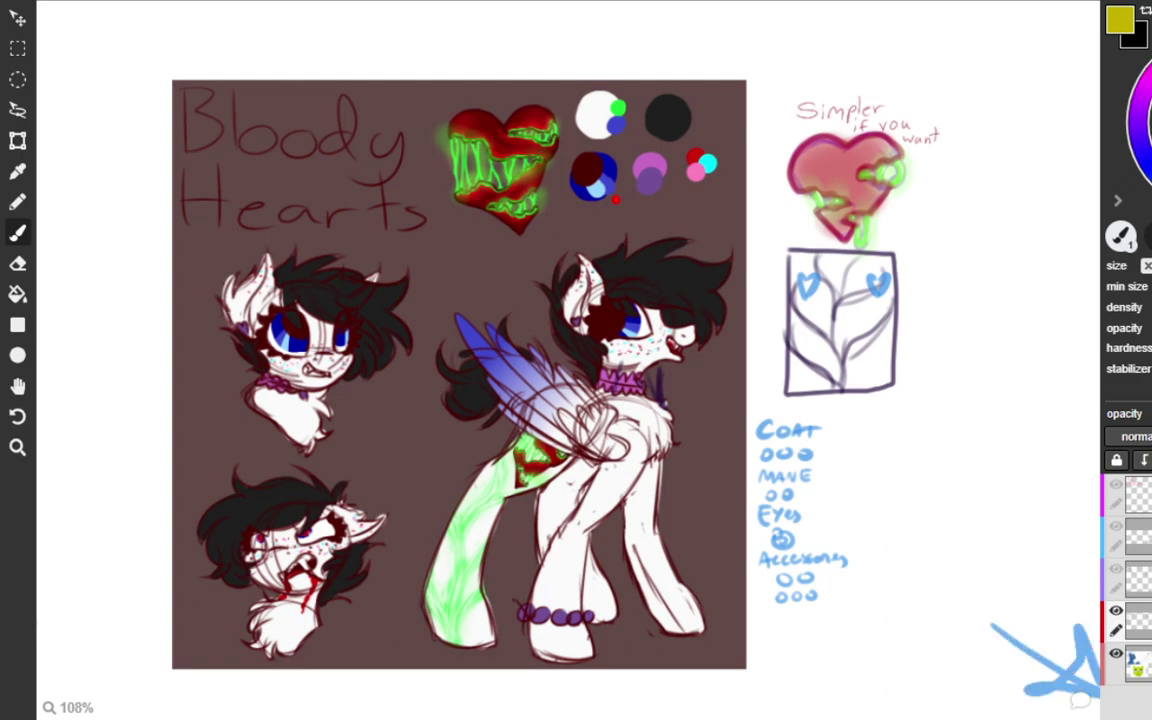
pyautogui.hotkey('ctrl', 'z')
pyautogui.hotkey('ctrl', 'z')
pyautogui.hotkey('ctrl', 'z')
# Try circling the pink eye swatch on the example colour key in orange.
pyautogui.scroll(-3, 910, 305)
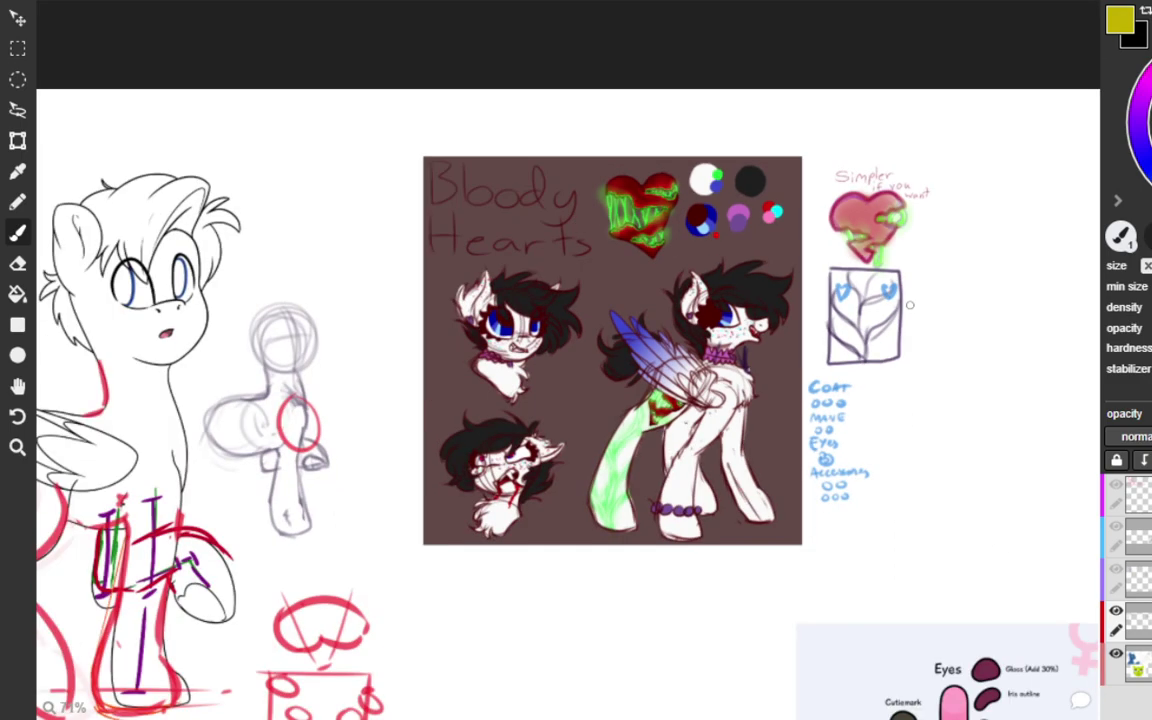
pyautogui.scroll(-1, 910, 305)
pyautogui.moveTo(990, 496); pyautogui.dragTo(517, 305)
pyautogui.scroll(1, 605, 275)
pyautogui.moveTo(660, 219); pyautogui.dragTo(683, 263)
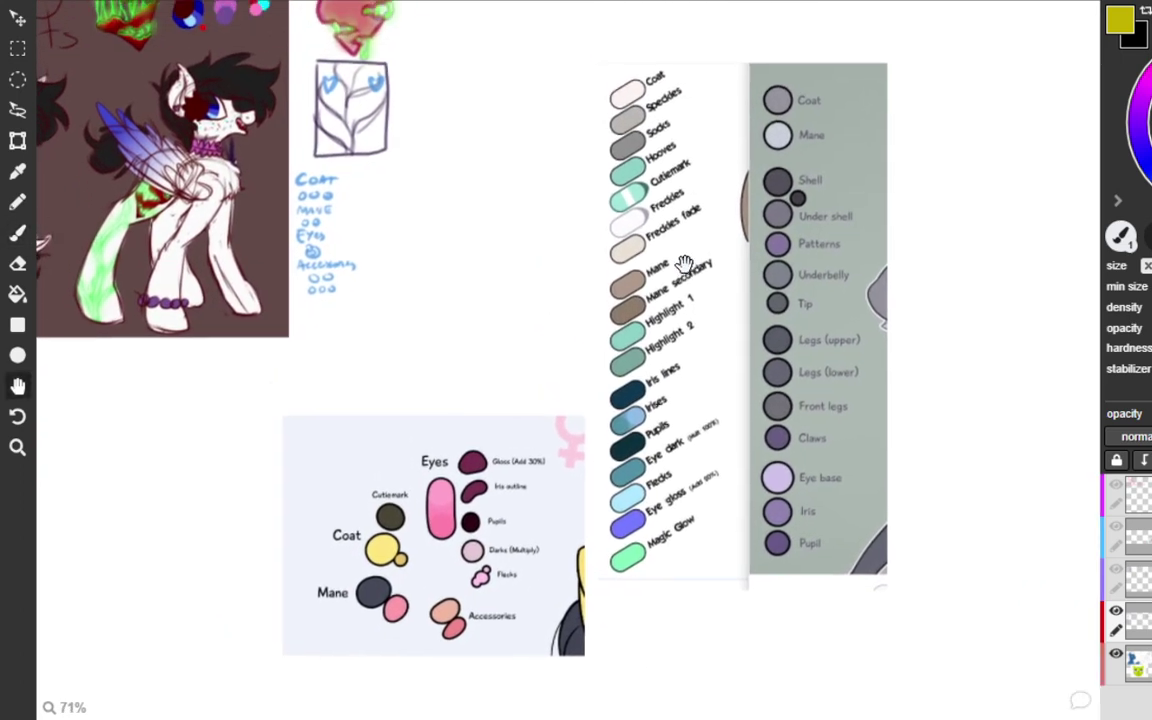
pyautogui.press('b')
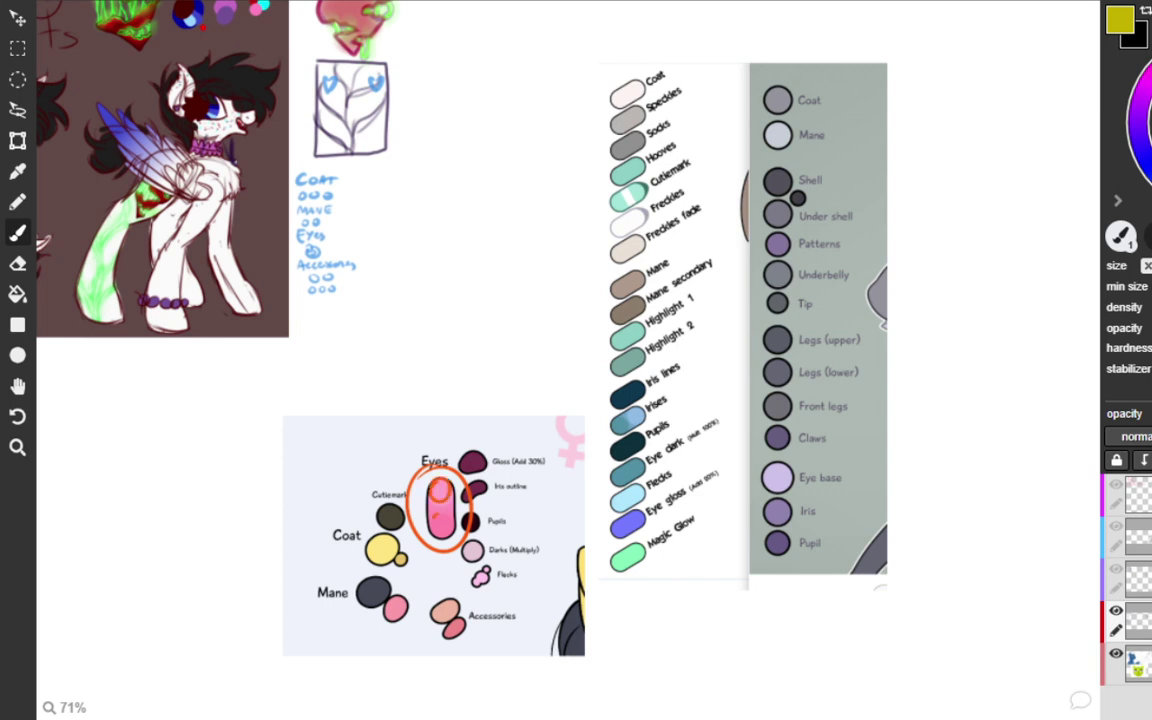
pyautogui.moveTo(444, 514); pyautogui.dragTo(442, 516)
pyautogui.hotkey('ctrl', 'z')
pyautogui.hotkey('ctrl', 'z')
# Try marking the middle of the pink eye swatch and the Darks (Multiply) swatch on the example key.
pyautogui.moveTo(428, 499)
pyautogui.mouseDown()
pyautogui.moveTo(453, 502)
pyautogui.moveTo(454, 521)
pyautogui.mouseUp()
pyautogui.hotkey('ctrl', 'z')
pyautogui.hotkey('ctrl', 'z')
pyautogui.hotkey('ctrl', 'z')
pyautogui.moveTo(488, 561)
pyautogui.mouseDown()
pyautogui.moveTo(467, 596)
pyautogui.moveTo(473, 566)
pyautogui.mouseUp()
pyautogui.hotkey('ctrl', 'z')
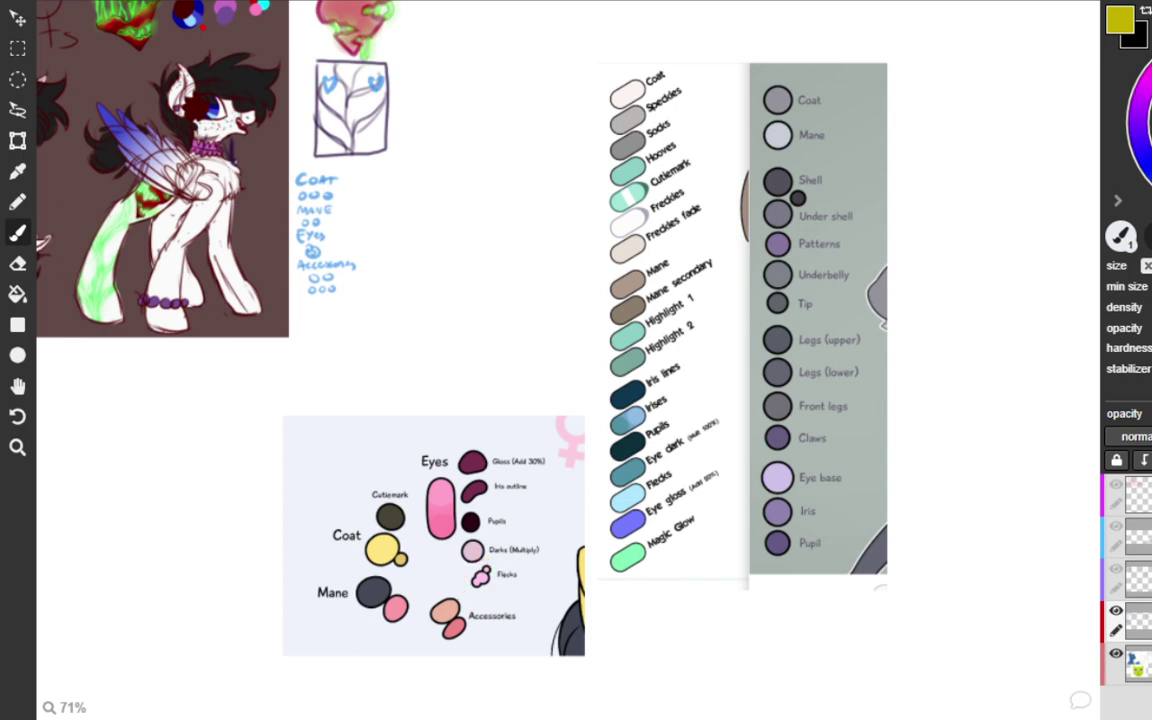
pyautogui.moveTo(438, 506)
pyautogui.mouseDown()
pyautogui.moveTo(421, 531)
pyautogui.moveTo(446, 509)
pyautogui.mouseUp()
pyautogui.hotkey('ctrl', 'z')
# Try marking the standing pony's front legs and the area beneath its hooves.
pyautogui.moveTo(208, 175)
pyautogui.mouseDown()
pyautogui.moveTo(238, 287)
pyautogui.moveTo(221, 310)
pyautogui.moveTo(202, 265)
pyautogui.moveTo(208, 234)
pyautogui.moveTo(172, 232)
pyautogui.moveTo(188, 274)
pyautogui.moveTo(172, 287)
pyautogui.mouseUp()
pyautogui.hotkey('ctrl', 'z')
pyautogui.moveTo(270, 330); pyautogui.dragTo(199, 349)
pyautogui.hotkey('ctrl', 'z')
pyautogui.hotkey('ctrl', 'z')
# Try pale yellow tennis-ball seam curves across the forehead and chin of the furry green pony head.
pyautogui.moveTo(527, 352); pyautogui.dragTo(825, 322)
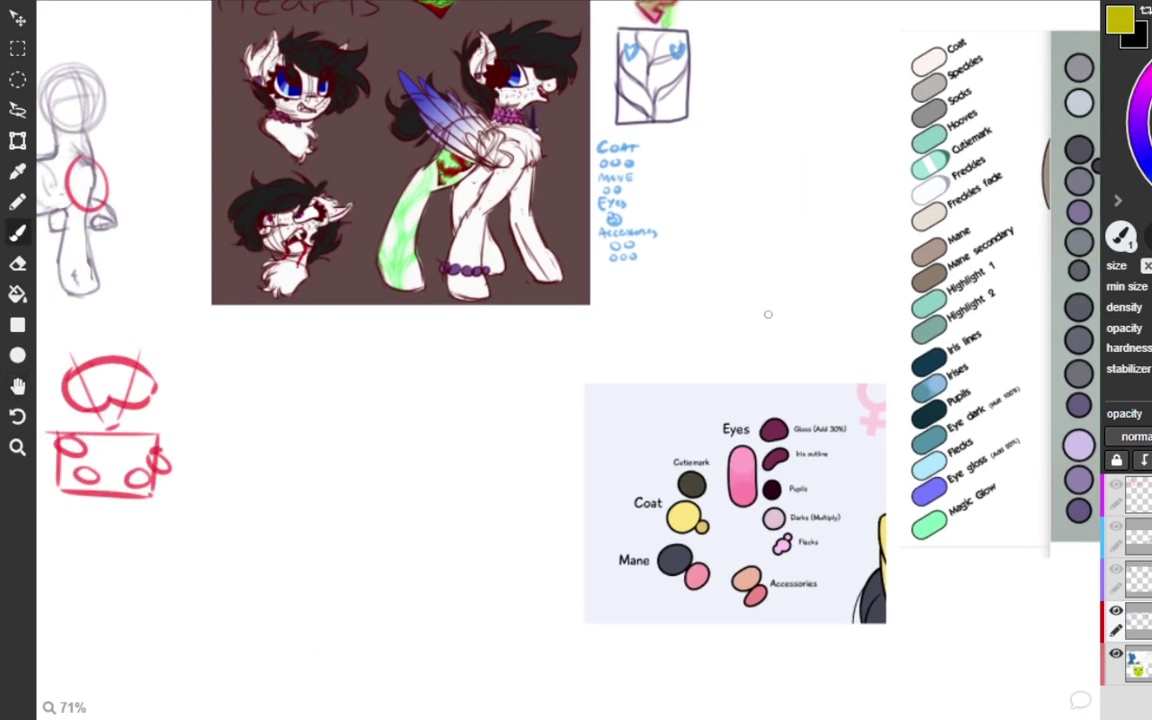
pyautogui.scroll(-3, 757, 315)
pyautogui.moveTo(341, 477); pyautogui.dragTo(644, 322)
pyautogui.moveTo(418, 568)
pyautogui.mouseDown()
pyautogui.moveTo(496, 527)
pyautogui.moveTo(776, 507)
pyautogui.mouseUp()
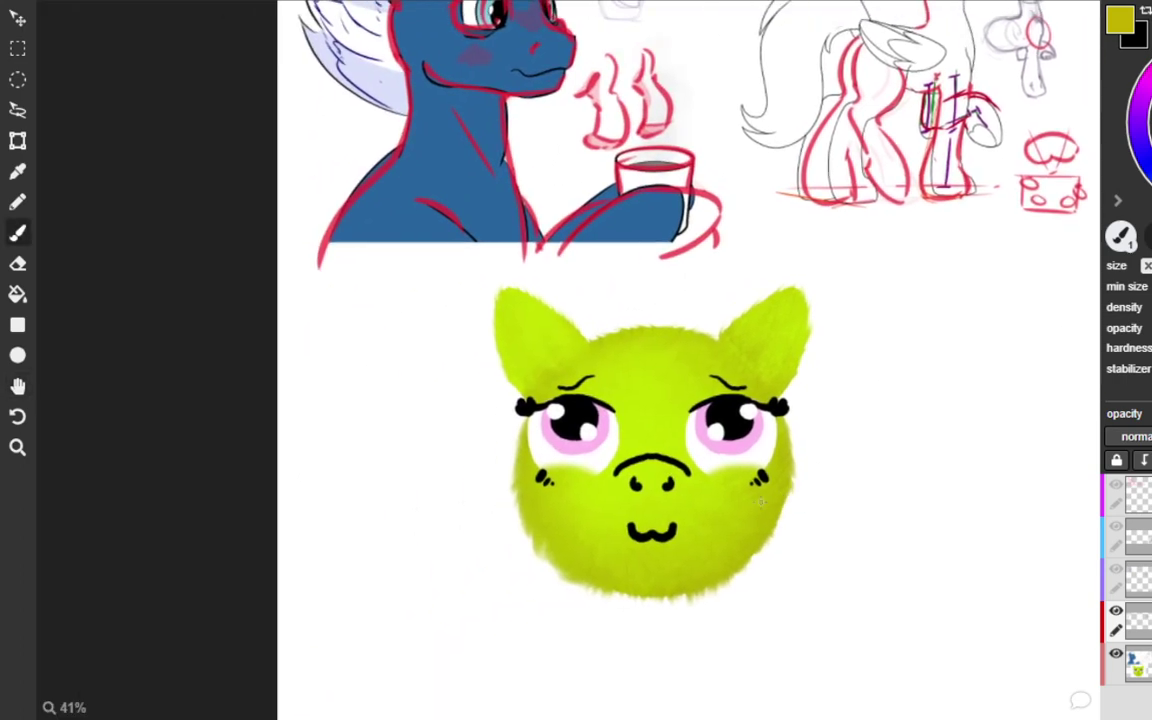
pyautogui.scroll(3, 725, 527)
pyautogui.moveTo(702, 548); pyautogui.dragTo(751, 527)
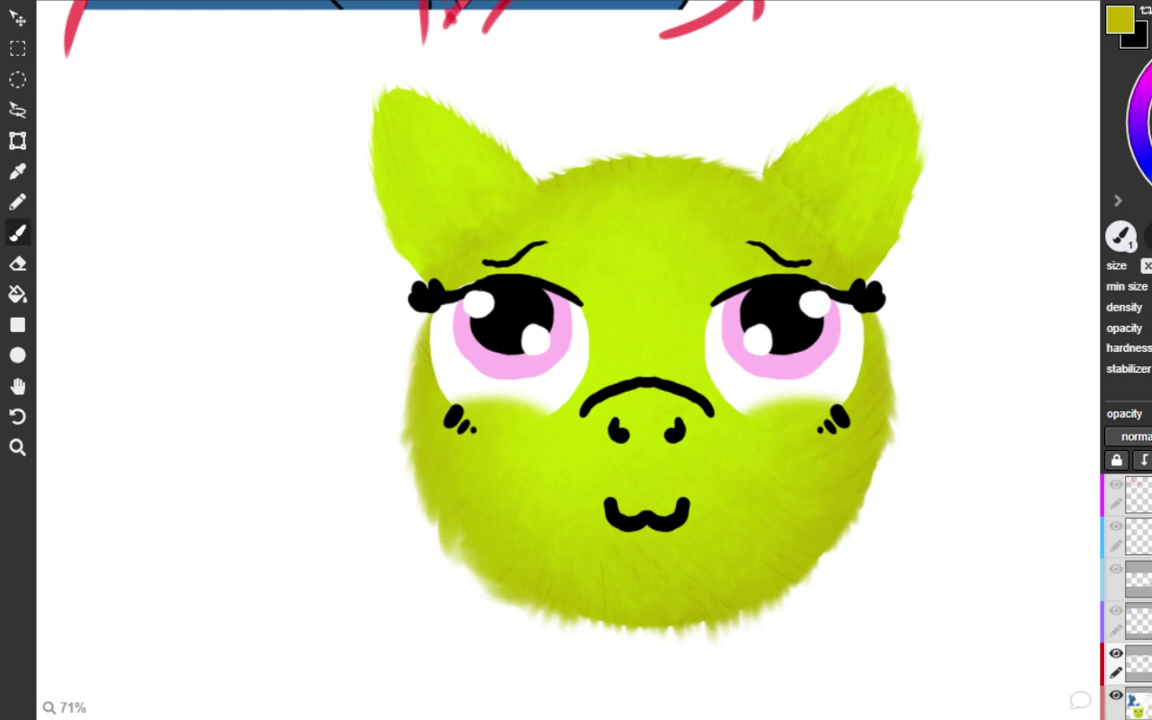
pyautogui.moveTo(537, 193)
pyautogui.mouseDown()
pyautogui.moveTo(604, 260)
pyautogui.moveTo(752, 172)
pyautogui.mouseUp()
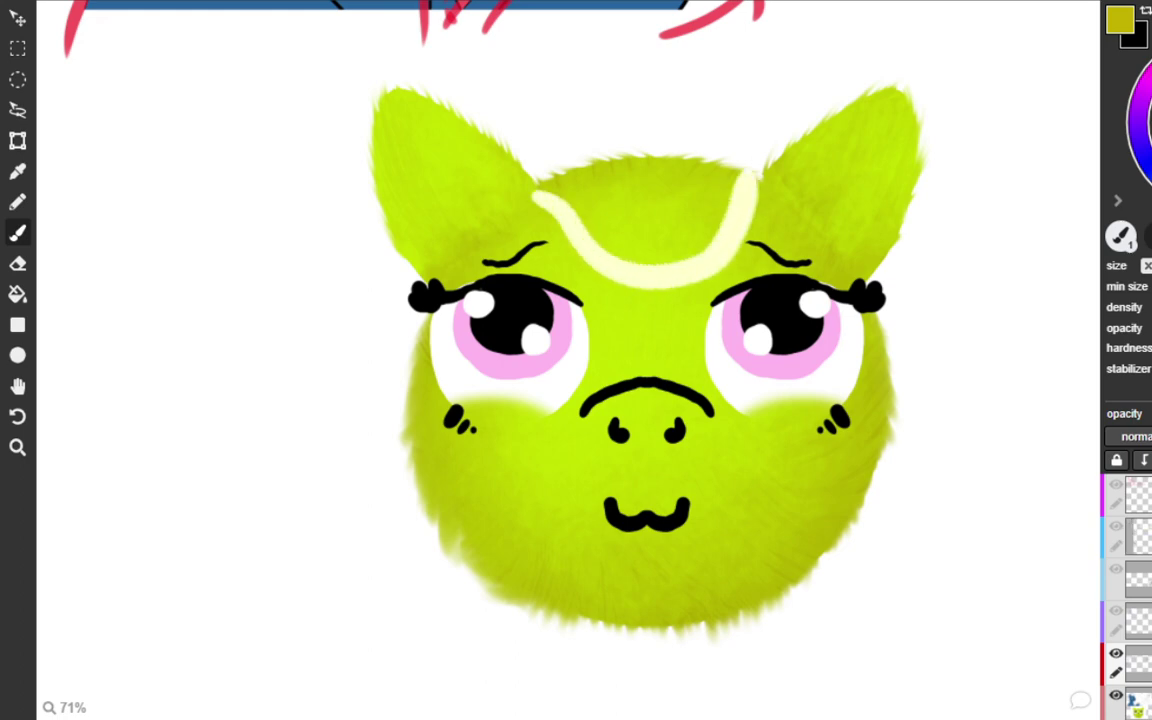
pyautogui.moveTo(500, 588)
pyautogui.mouseDown()
pyautogui.moveTo(620, 452)
pyautogui.moveTo(775, 600)
pyautogui.mouseUp()
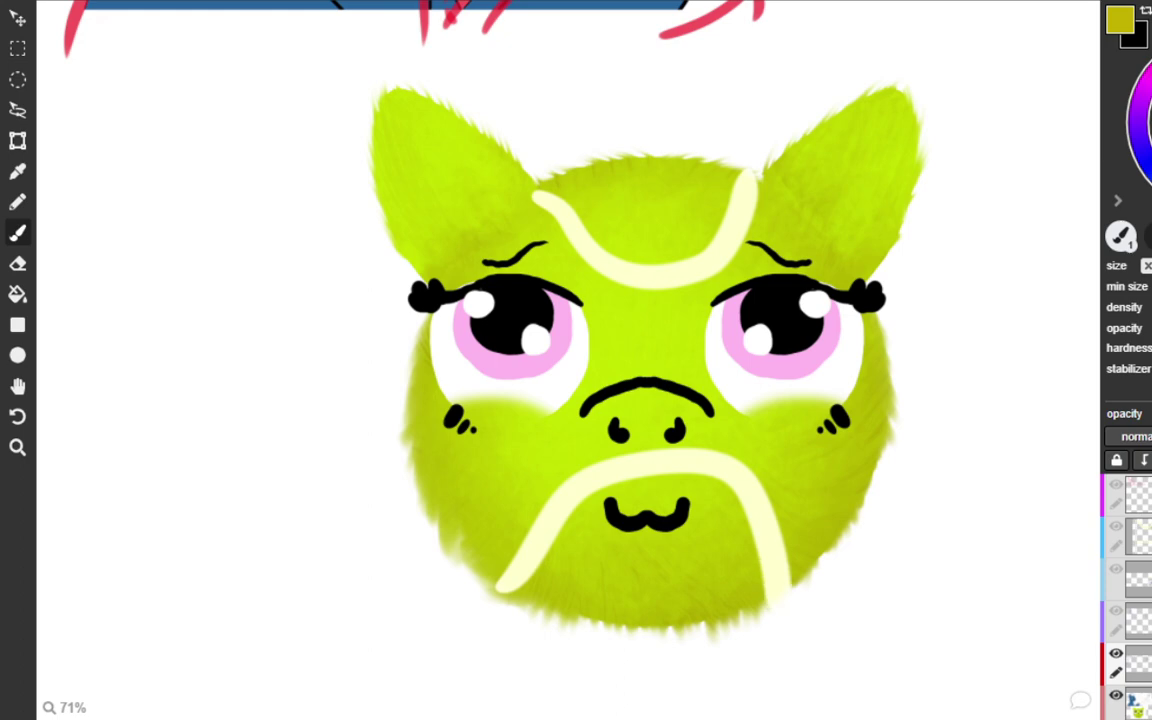
pyautogui.press('Delete')
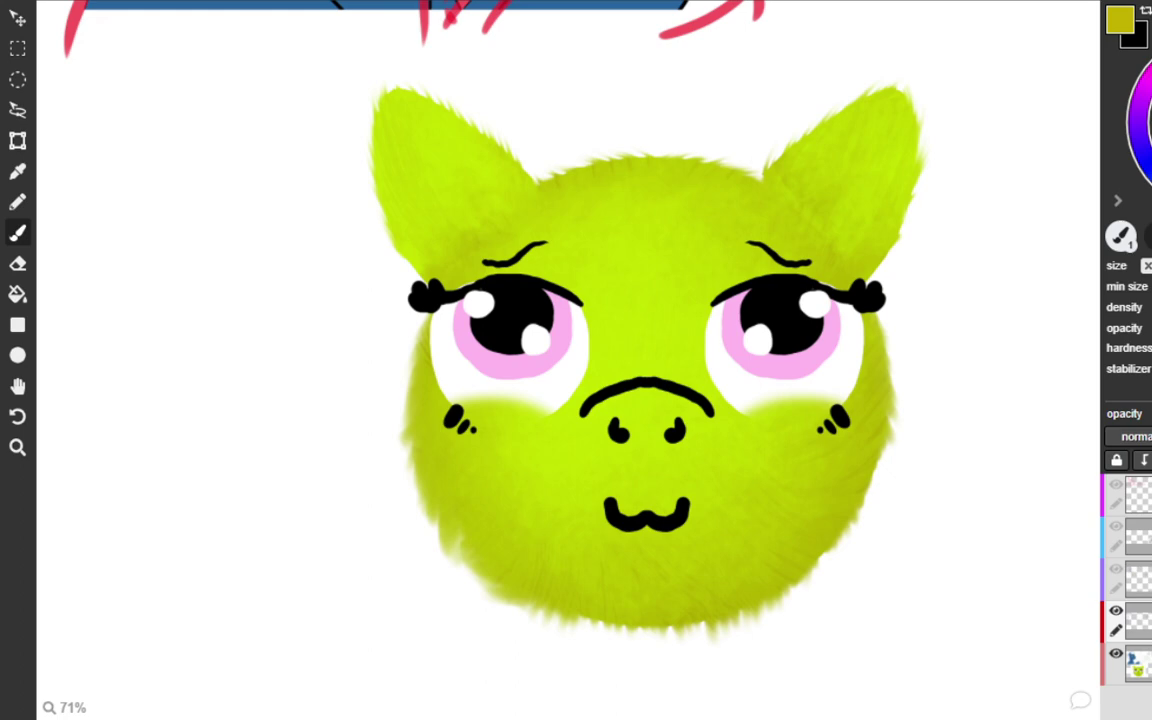
# Try a jagged red fur-tuft outline around the green head's left ear.
pyautogui.moveTo(535, 176)
pyautogui.mouseDown()
pyautogui.moveTo(506, 140)
pyautogui.moveTo(509, 176)
pyautogui.moveTo(520, 128)
pyautogui.moveTo(413, 42)
pyautogui.moveTo(376, 108)
pyautogui.moveTo(447, 190)
pyautogui.mouseUp()
pyautogui.hotkey('ctrl', 'z')
pyautogui.hotkey('ctrl', 'z')
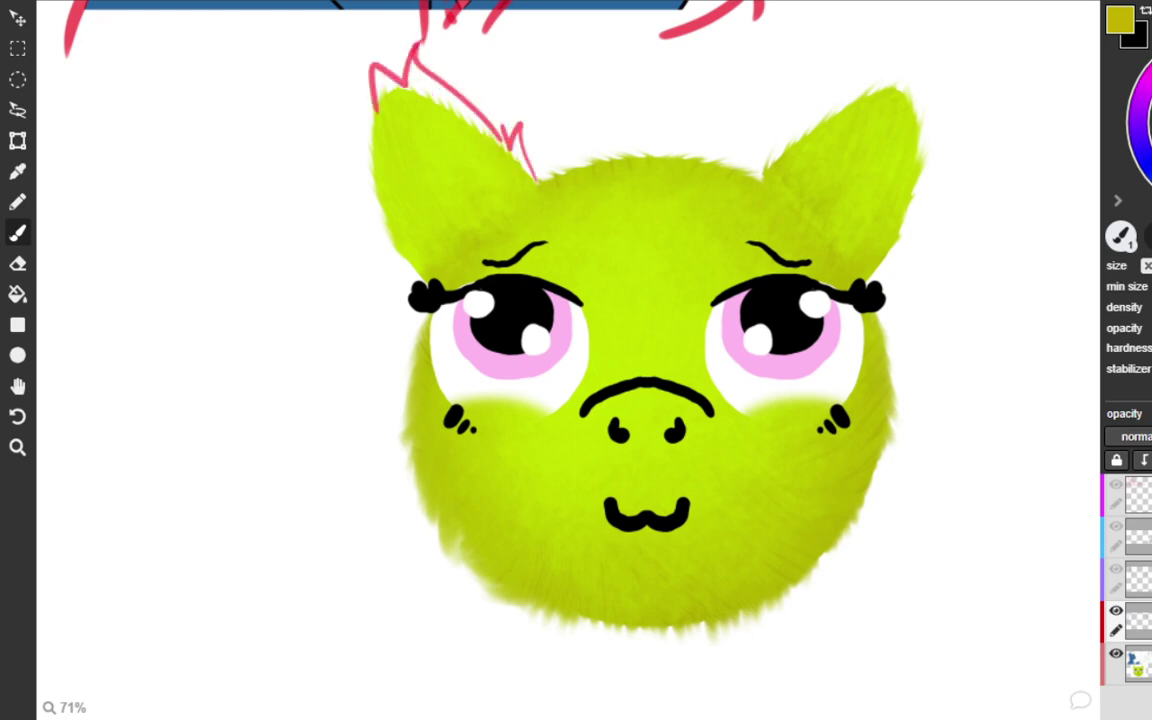
pyautogui.moveTo(375, 108)
pyautogui.mouseDown()
pyautogui.moveTo(368, 202)
pyautogui.moveTo(400, 228)
pyautogui.mouseUp()
pyautogui.moveTo(388, 257); pyautogui.dragTo(438, 261)
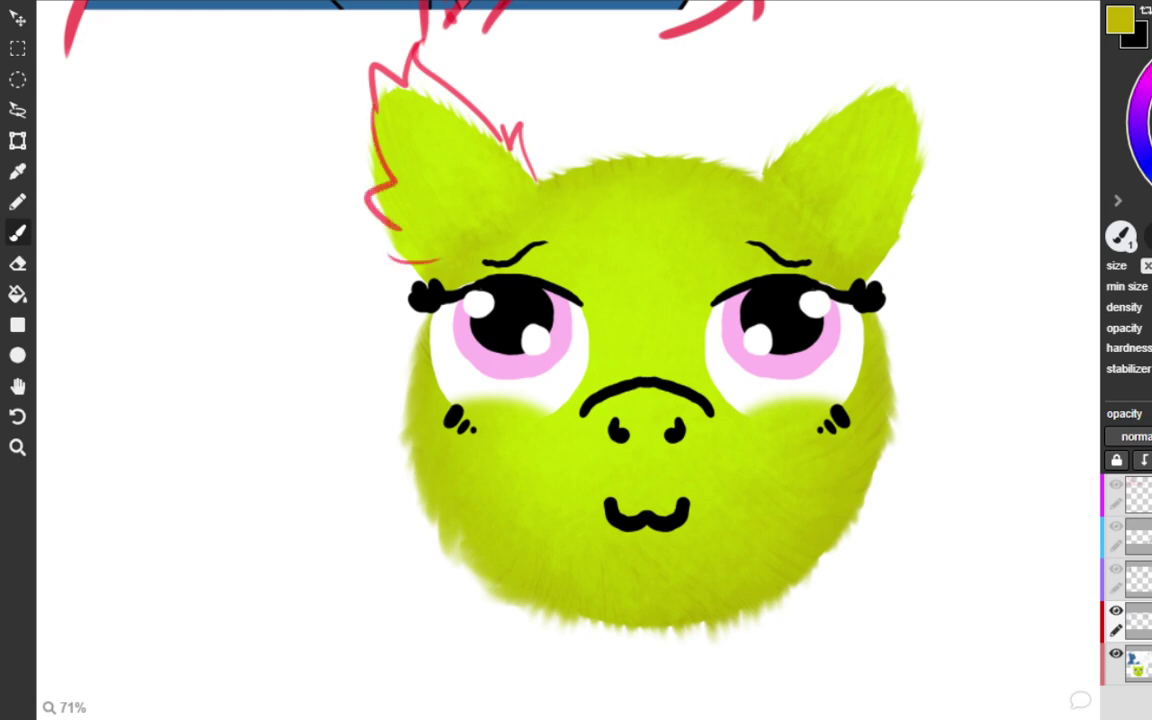
pyautogui.hotkey('ctrl', 'z')
pyautogui.hotkey('ctrl', 'z')
pyautogui.hotkey('ctrl', 'z')
pyautogui.hotkey('ctrl', 'z')
pyautogui.hotkey('ctrl', 'z')
pyautogui.hotkey('ctrl', 'z')
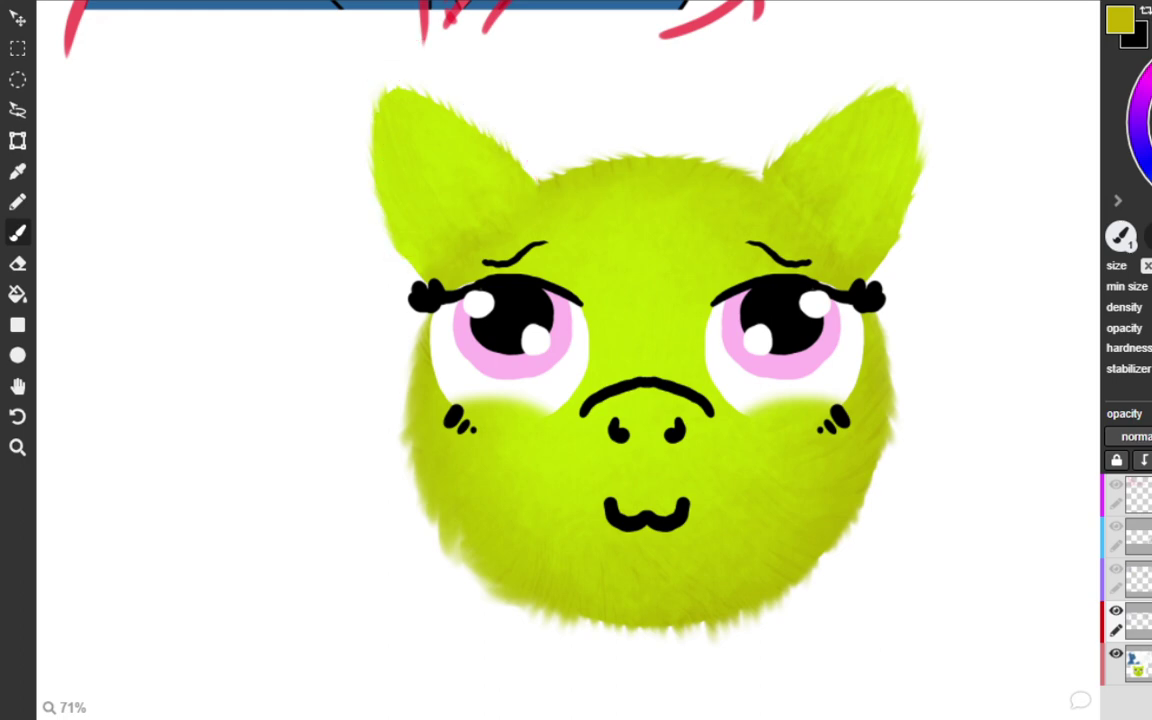
pyautogui.click(958, 259)
pyautogui.click(990, 263)
pyautogui.moveTo(946, 277)
pyautogui.mouseDown()
pyautogui.moveTo(951, 300)
pyautogui.moveTo(946, 280)
pyautogui.mouseUp()
pyautogui.hotkey('ctrl', 'z')
pyautogui.hotkey('ctrl', 'z')
pyautogui.hotkey('ctrl', 'z')
# Trace a red corrective contour from the green head's left eyelash down around the cheek.
pyautogui.moveTo(410, 250); pyautogui.dragTo(418, 430)
pyautogui.hotkey('ctrl', 'z')
pyautogui.moveTo(432, 283); pyautogui.dragTo(424, 428)
pyautogui.moveTo(384, 348); pyautogui.dragTo(415, 478)
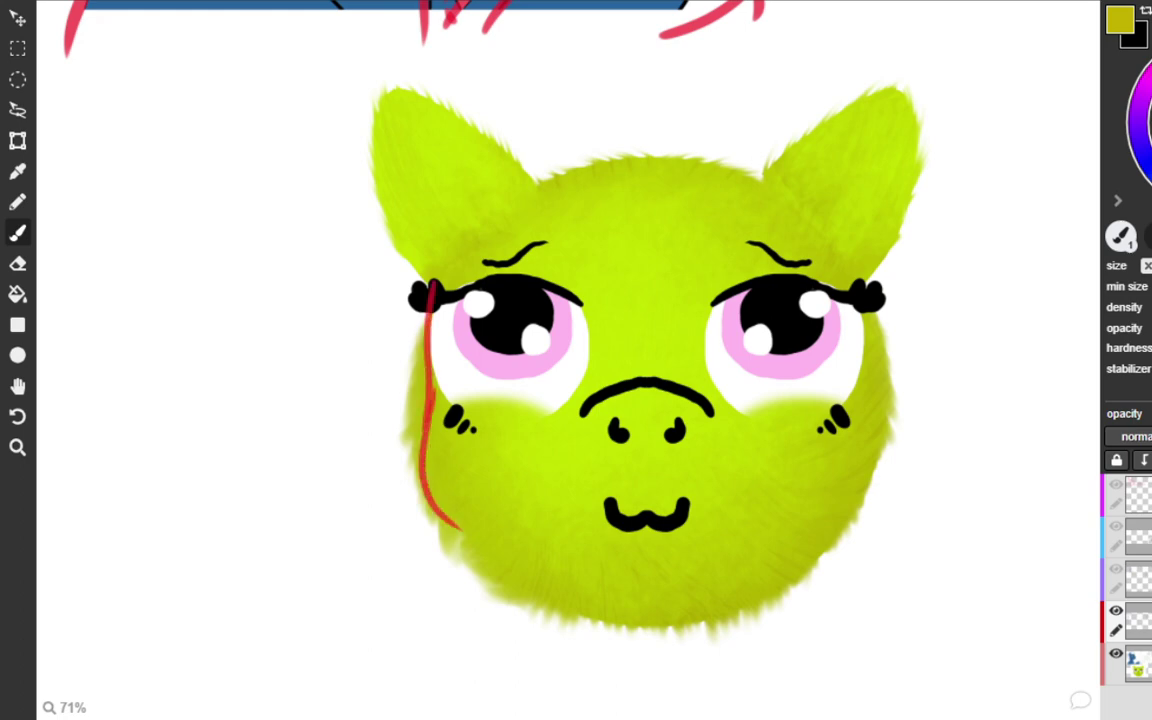
pyautogui.hotkey('ctrl', 'z')
pyautogui.moveTo(380, 360); pyautogui.dragTo(430, 530)
pyautogui.hotkey('ctrl', 'z')
pyautogui.moveTo(423, 425); pyautogui.dragTo(450, 532)
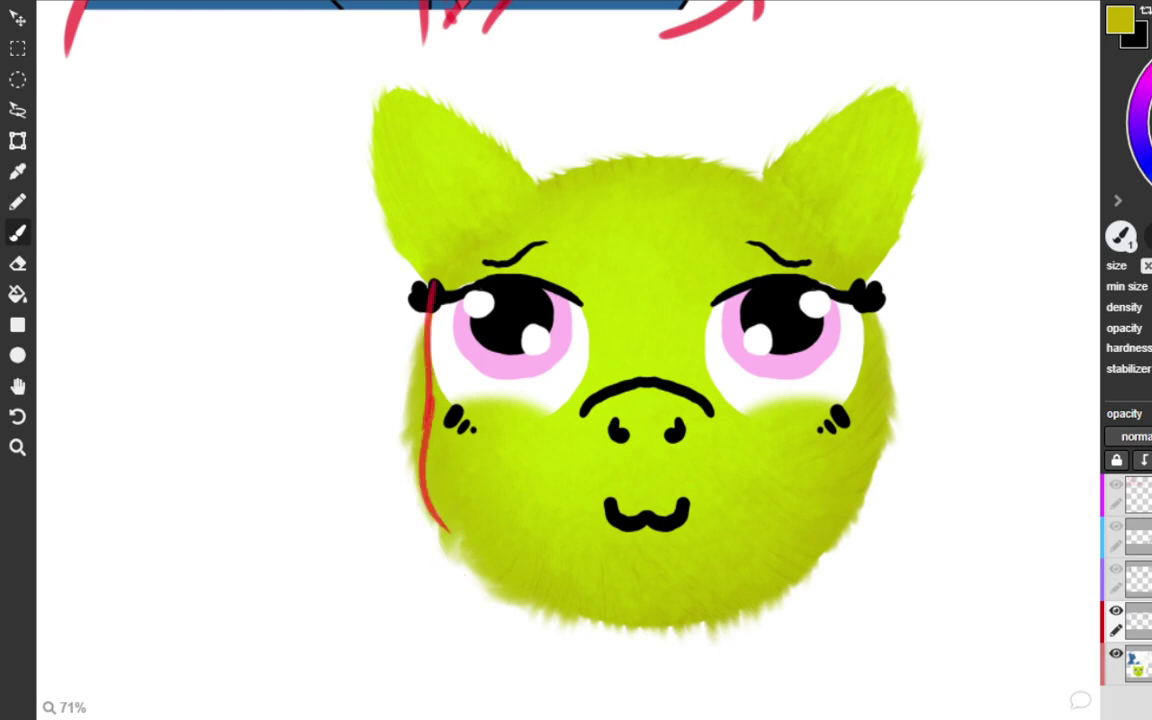
# Draw a shallow red curve along the bottom of the green head for the chin line.
pyautogui.moveTo(511, 566); pyautogui.dragTo(775, 558)
pyautogui.hotkey('ctrl', 'z')
pyautogui.moveTo(544, 584); pyautogui.dragTo(854, 525)
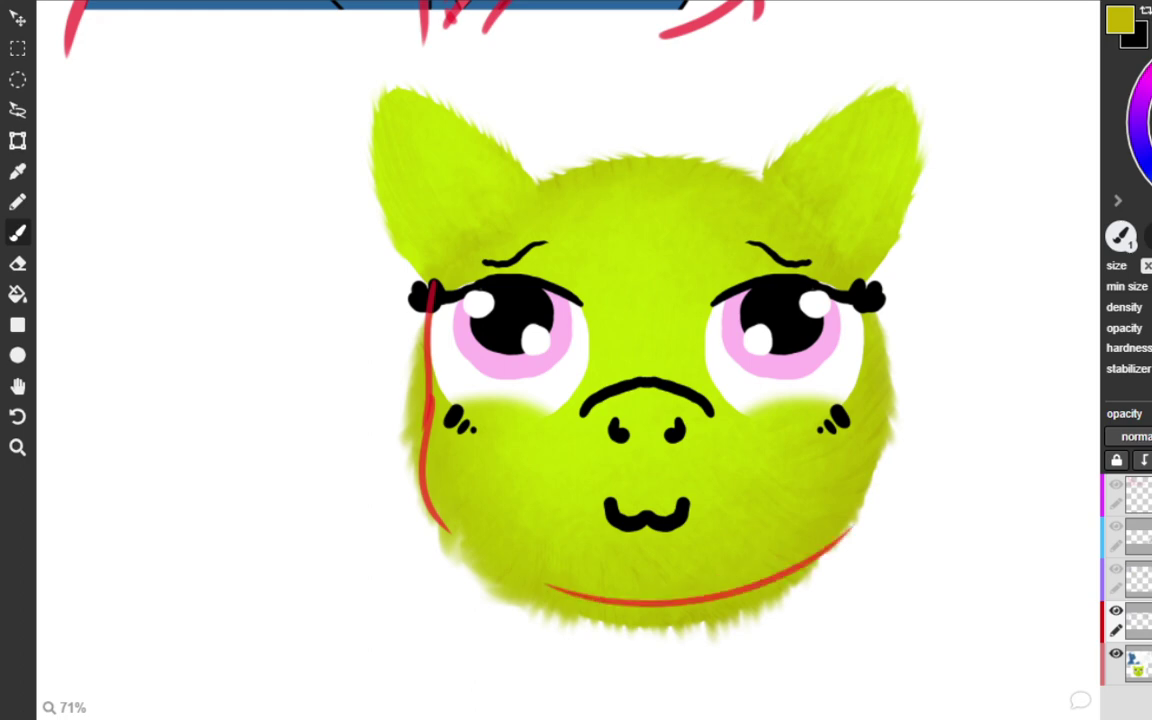
# Try several shallow red curves for the green head's chin line, with strokes along the right cheek.
pyautogui.moveTo(894, 422); pyautogui.dragTo(779, 605)
pyautogui.hotkey('ctrl', 'z')
pyautogui.hotkey('ctrl', 'z')
pyautogui.moveTo(544, 583); pyautogui.dragTo(831, 509)
pyautogui.moveTo(864, 381); pyautogui.dragTo(853, 422)
pyautogui.hotkey('ctrl', 'z')
pyautogui.hotkey('ctrl', 'z')
pyautogui.moveTo(534, 604)
pyautogui.mouseDown()
pyautogui.moveTo(568, 613)
pyautogui.moveTo(814, 552)
pyautogui.moveTo(751, 566)
pyautogui.mouseUp()
pyautogui.hotkey('ctrl', 'z')
pyautogui.hotkey('ctrl', 'z')
pyautogui.moveTo(510, 579); pyautogui.dragTo(829, 538)
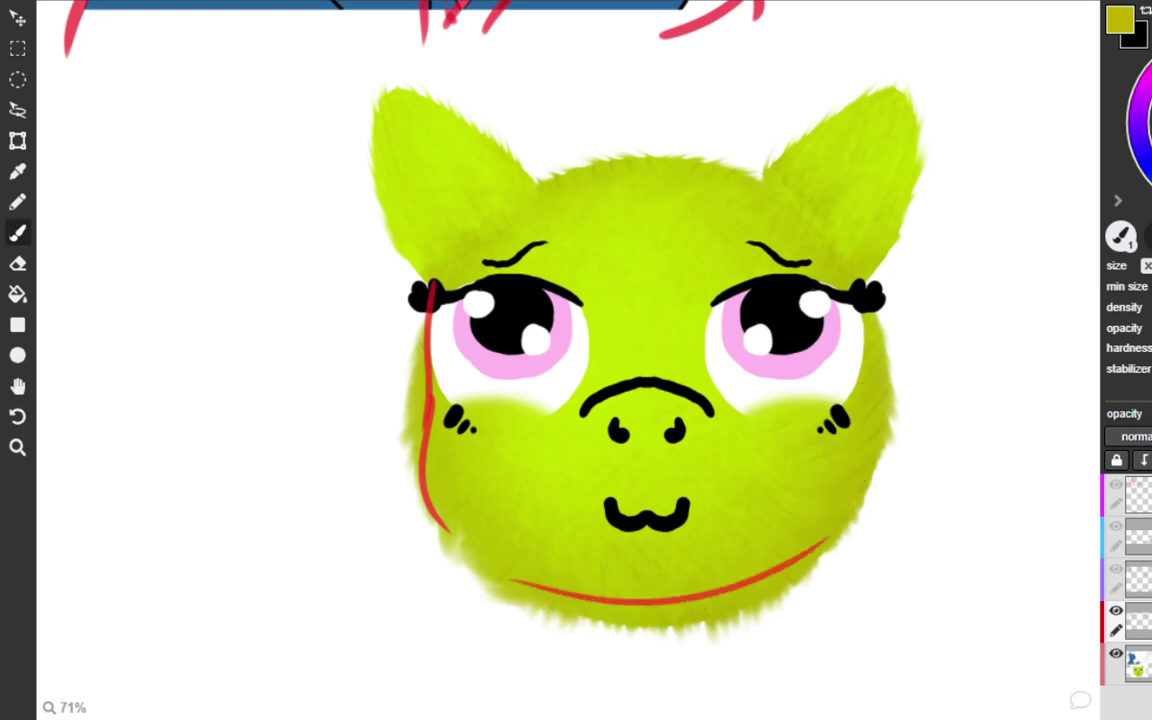
pyautogui.hotkey('ctrl', 'z')
pyautogui.moveTo(537, 589)
pyautogui.mouseDown()
pyautogui.moveTo(644, 621)
pyautogui.moveTo(831, 533)
pyautogui.moveTo(641, 621)
pyautogui.moveTo(822, 573)
pyautogui.mouseUp()
pyautogui.hotkey('ctrl', 'z')
pyautogui.hotkey('ctrl', 'z')
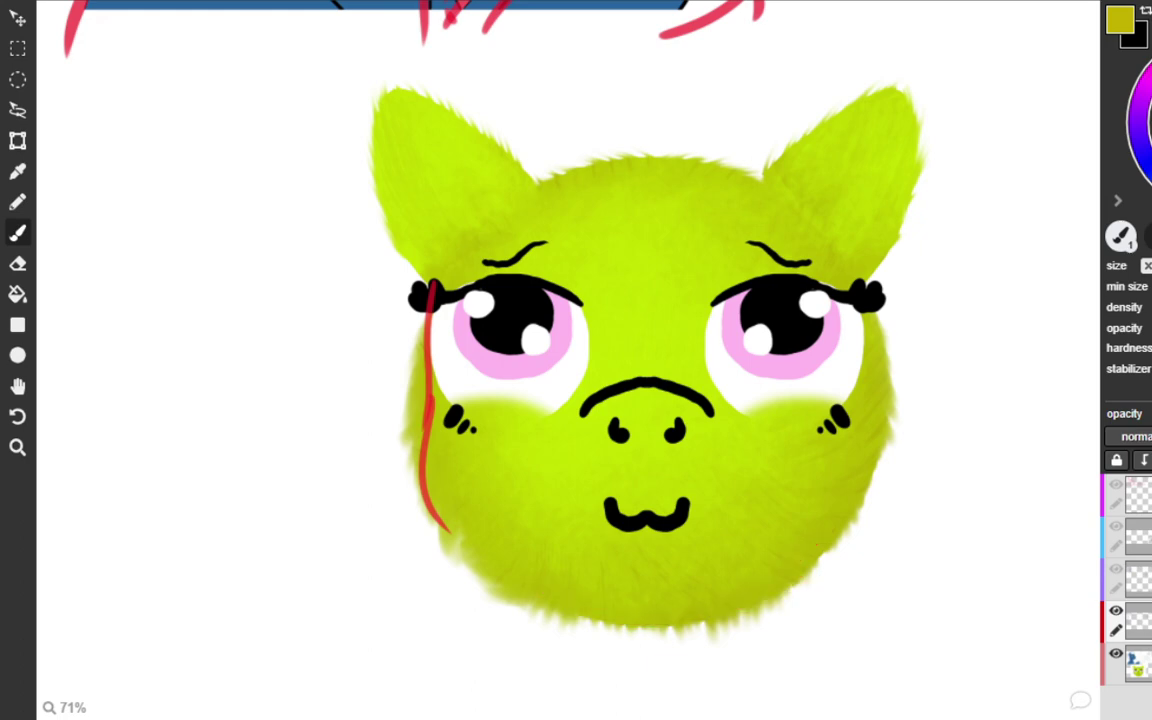
# Draw a more deeply curved red chin line near the bottom of the furry green head.
pyautogui.moveTo(503, 573); pyautogui.dragTo(812, 566)
pyautogui.hotkey('ctrl', 'z')
pyautogui.moveTo(507, 586)
pyautogui.mouseDown()
pyautogui.moveTo(698, 607)
pyautogui.moveTo(784, 567)
pyautogui.mouseUp()
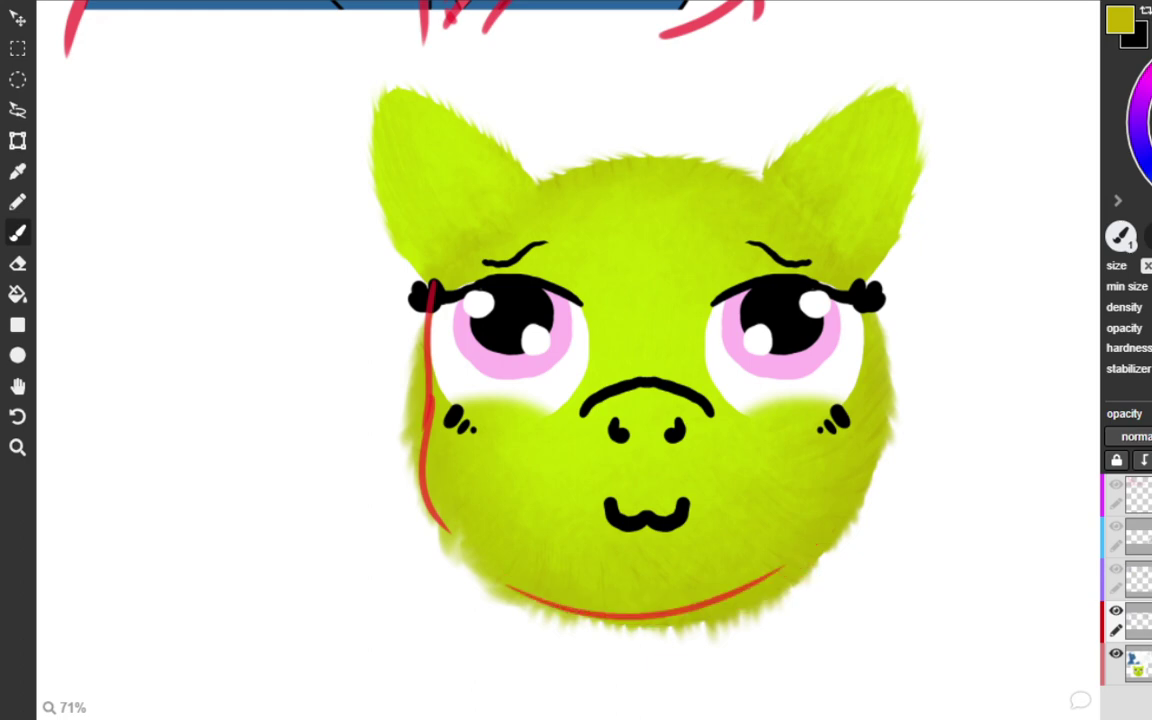
# Trace a red corrective contour from the green head's right eyelash around the cheek and down to the chin line.
pyautogui.moveTo(874, 350); pyautogui.dragTo(875, 470)
pyautogui.hotkey('ctrl', 'z')
pyautogui.moveTo(872, 288)
pyautogui.mouseDown()
pyautogui.moveTo(880, 440)
pyautogui.moveTo(839, 541)
pyautogui.mouseUp()
pyautogui.hotkey('ctrl', 'z')
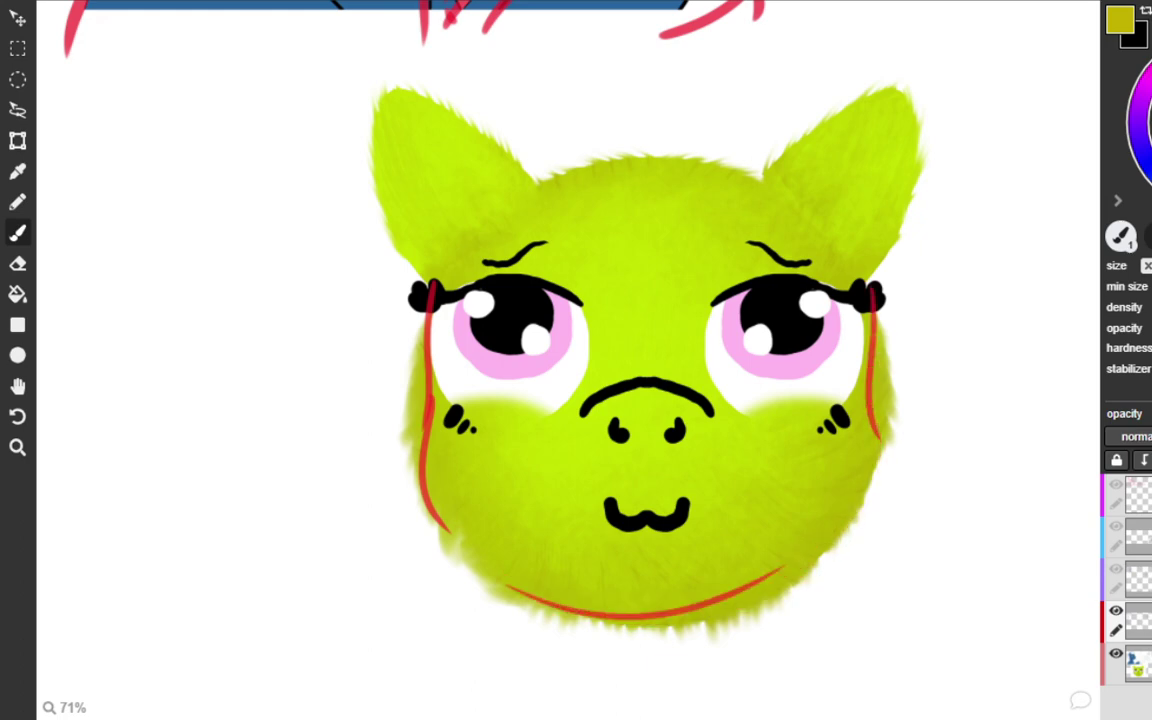
pyautogui.hotkey('ctrl', 'z')
pyautogui.moveTo(872, 290)
pyautogui.mouseDown()
pyautogui.moveTo(852, 468)
pyautogui.moveTo(869, 354)
pyautogui.moveTo(868, 485)
pyautogui.mouseUp()
pyautogui.hotkey('ctrl', 'z')
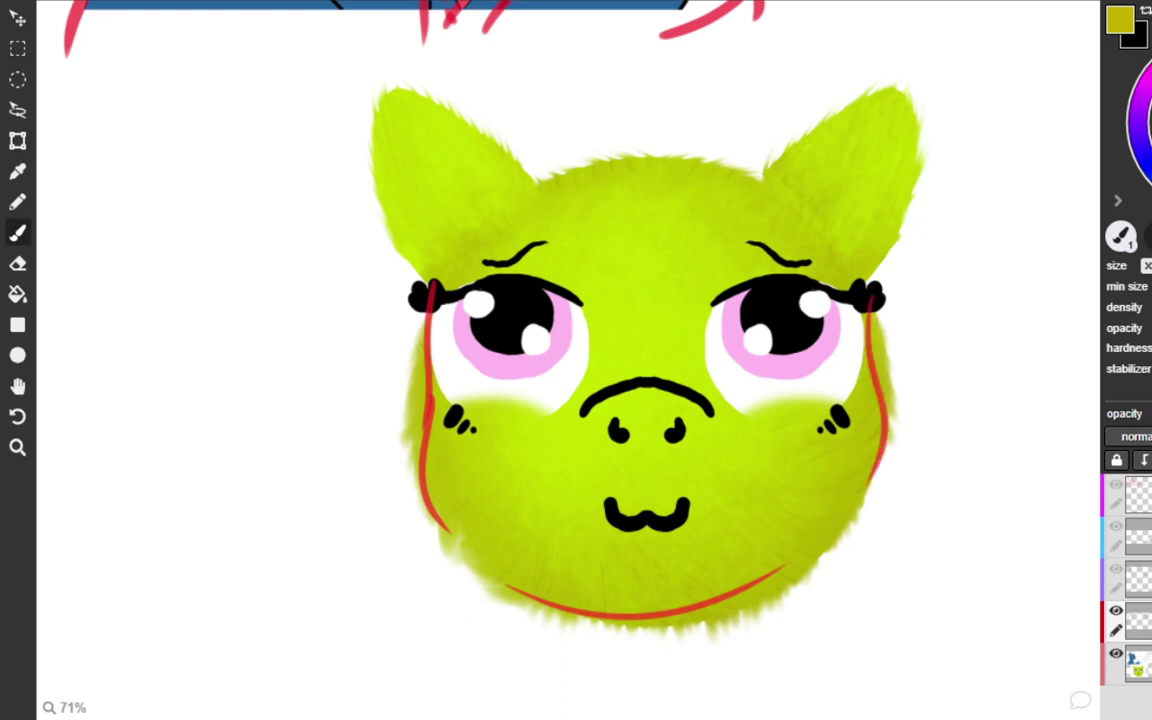
pyautogui.moveTo(887, 434); pyautogui.dragTo(796, 585)
pyautogui.hotkey('ctrl', 'z')
pyautogui.moveTo(879, 459); pyautogui.dragTo(798, 569)
# Add pointed red fur tufts along the outer edges of both cheeks on the green head.
pyautogui.moveTo(423, 450); pyautogui.dragTo(442, 534)
pyautogui.moveTo(454, 531); pyautogui.dragTo(475, 557)
pyautogui.hotkey('ctrl', 'z')
pyautogui.hotkey('ctrl', 'z')
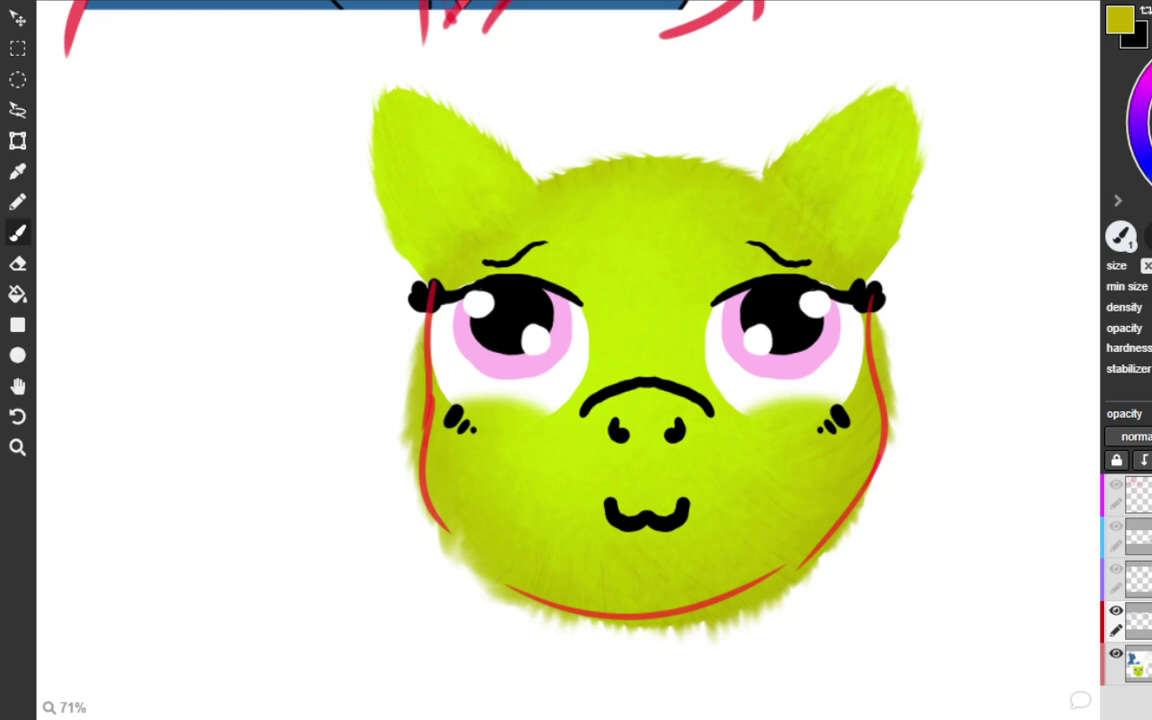
pyautogui.moveTo(420, 452)
pyautogui.mouseDown()
pyautogui.moveTo(406, 488)
pyautogui.moveTo(425, 520)
pyautogui.mouseUp()
pyautogui.hotkey('ctrl', 'z')
pyautogui.moveTo(877, 389)
pyautogui.mouseDown()
pyautogui.moveTo(884, 459)
pyautogui.moveTo(873, 491)
pyautogui.mouseUp()
pyautogui.moveTo(867, 497); pyautogui.dragTo(861, 507)
pyautogui.hotkey('ctrl', 'z')
pyautogui.hotkey('ctrl', 'z')
pyautogui.moveTo(878, 396); pyautogui.dragTo(880, 464)
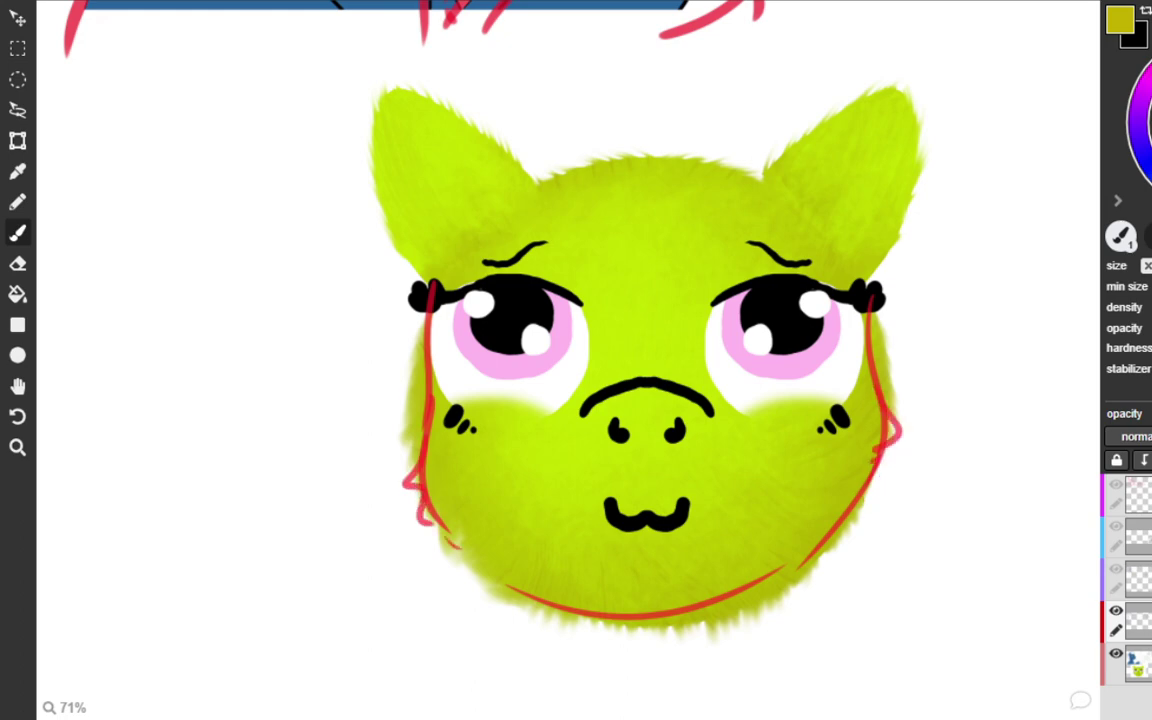
pyautogui.hotkey('ctrl', 'z')
pyautogui.moveTo(878, 394)
pyautogui.mouseDown()
pyautogui.moveTo(902, 434)
pyautogui.moveTo(874, 480)
pyautogui.mouseUp()
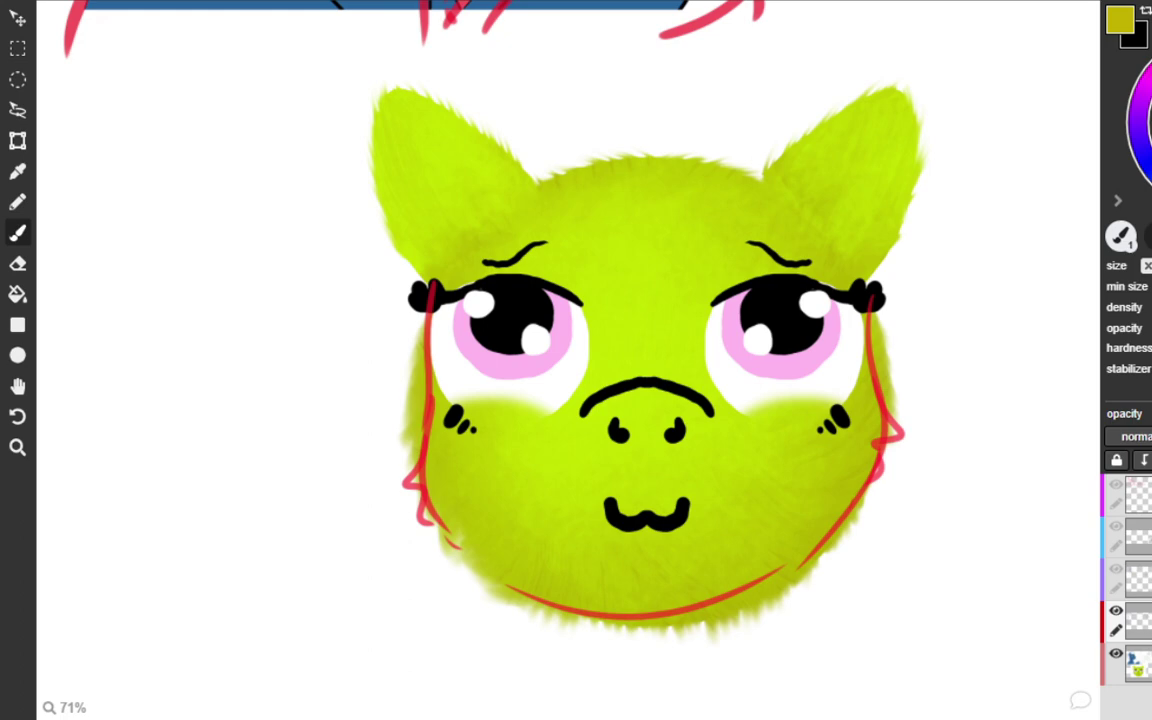
# Draw a red fur tuft on top of the green head and a jagged, tufted outline around the right ear.
pyautogui.moveTo(724, 163)
pyautogui.mouseDown()
pyautogui.moveTo(665, 148)
pyautogui.moveTo(610, 157)
pyautogui.moveTo(570, 194)
pyautogui.mouseUp()
pyautogui.hotkey('ctrl', 'z')
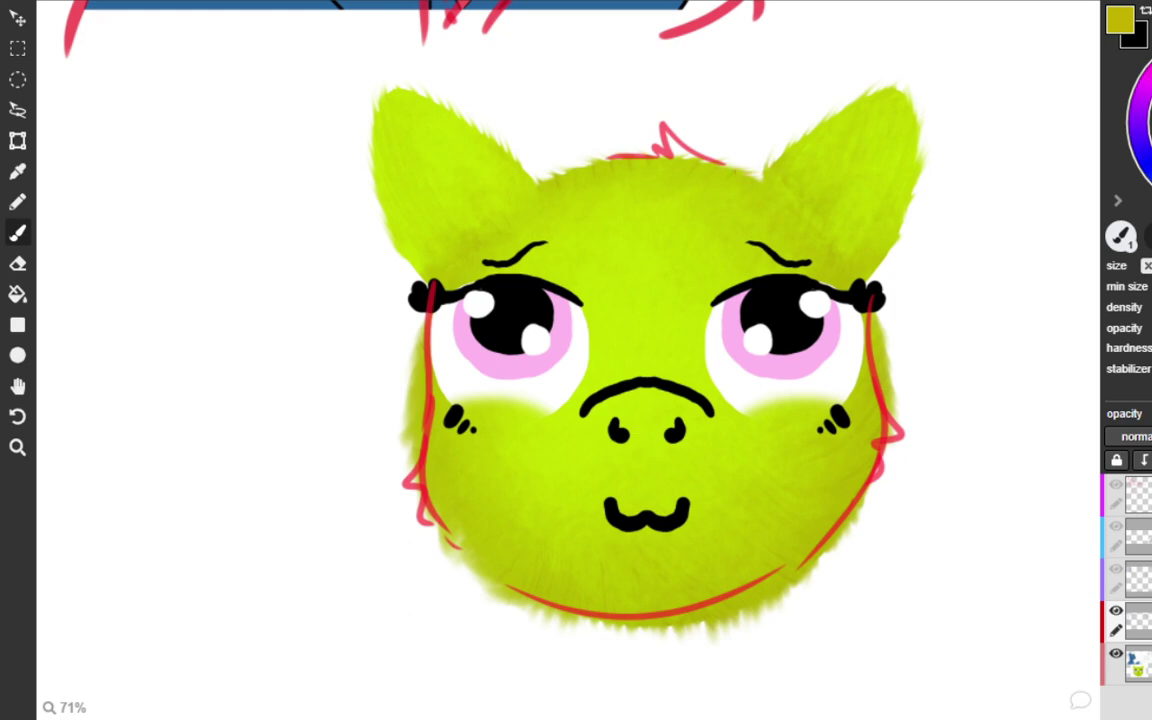
pyautogui.moveTo(751, 177)
pyautogui.mouseDown()
pyautogui.moveTo(899, 77)
pyautogui.moveTo(883, 102)
pyautogui.mouseUp()
pyautogui.hotkey('ctrl', 'z')
pyautogui.moveTo(752, 177)
pyautogui.mouseDown()
pyautogui.moveTo(831, 105)
pyautogui.moveTo(867, 101)
pyautogui.mouseUp()
pyautogui.hotkey('ctrl', 'z')
pyautogui.moveTo(870, 103)
pyautogui.mouseDown()
pyautogui.moveTo(923, 92)
pyautogui.moveTo(926, 78)
pyautogui.moveTo(910, 152)
pyautogui.mouseUp()
pyautogui.hotkey('ctrl', 'z')
pyautogui.hotkey('ctrl', 'z')
pyautogui.moveTo(927, 87)
pyautogui.mouseDown()
pyautogui.moveTo(895, 159)
pyautogui.moveTo(927, 112)
pyautogui.moveTo(932, 160)
pyautogui.moveTo(874, 267)
pyautogui.mouseUp()
pyautogui.hotkey('ctrl', 'z')
pyautogui.hotkey('ctrl', 'z')
pyautogui.hotkey('ctrl', 'z')
pyautogui.hotkey('ctrl', 'z')
pyautogui.moveTo(936, 174)
pyautogui.mouseDown()
pyautogui.moveTo(866, 246)
pyautogui.moveTo(888, 248)
pyautogui.mouseUp()
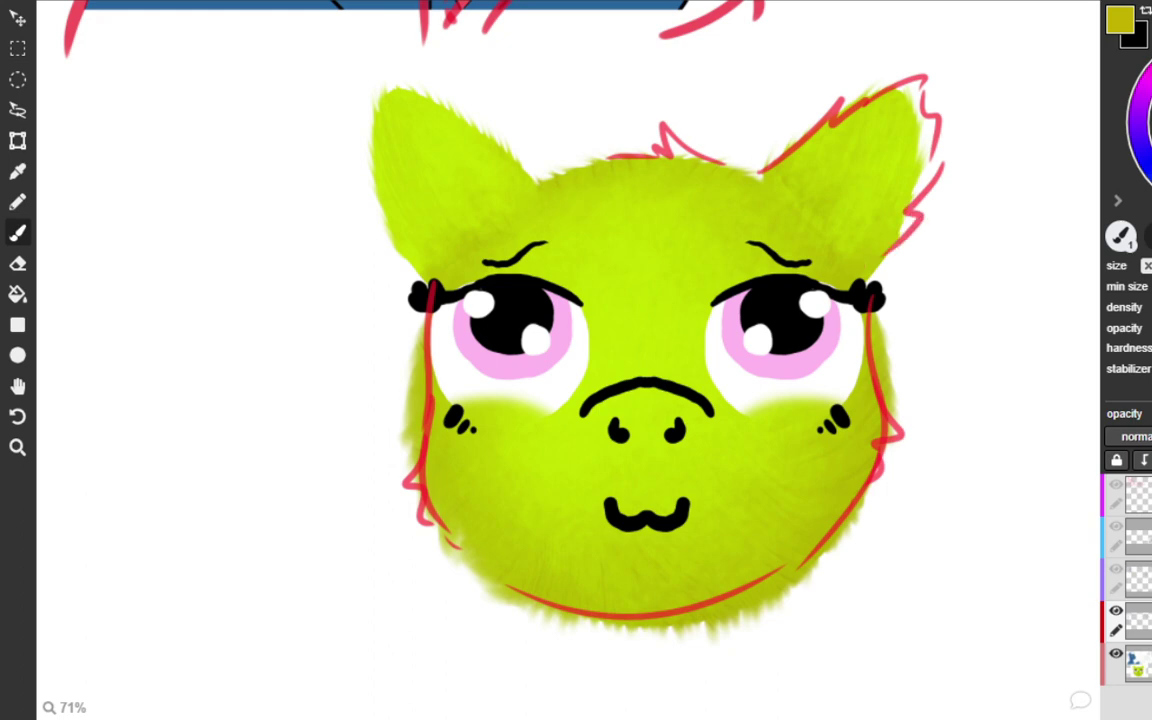
# Draw two red curves marking the inner sides of the green head's right ear.
pyautogui.moveTo(815, 252); pyautogui.dragTo(874, 157)
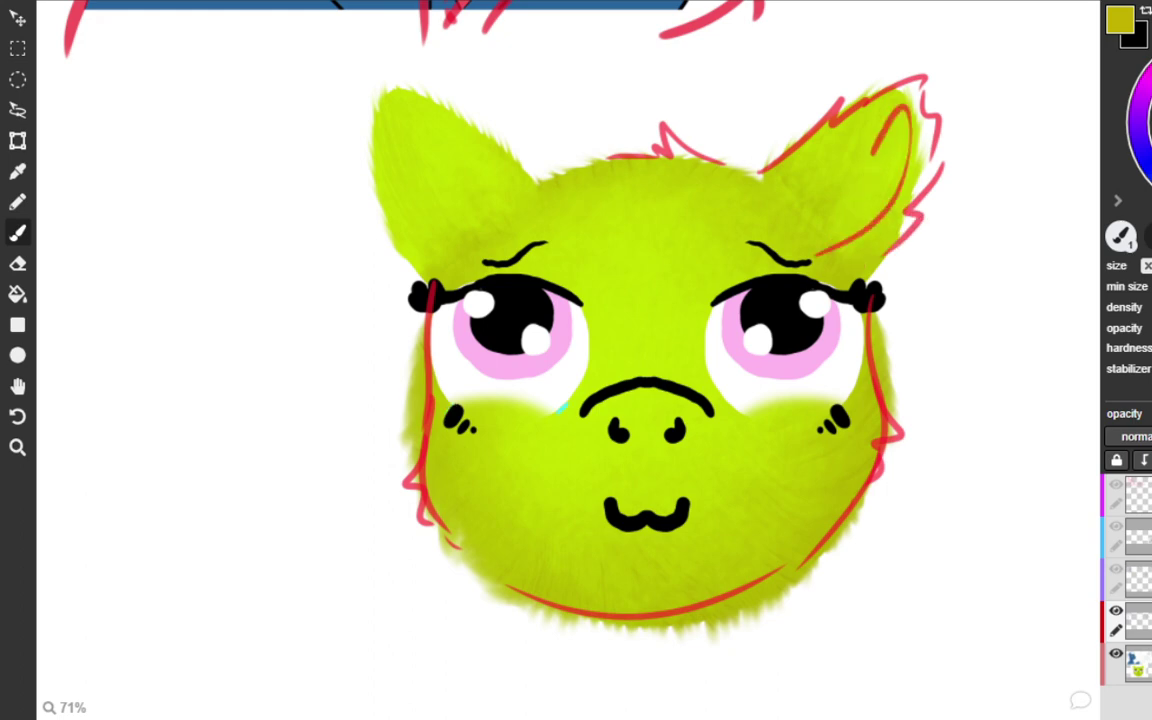
pyautogui.hotkey('ctrl', 'z')
pyautogui.hotkey('ctrl', 'z')
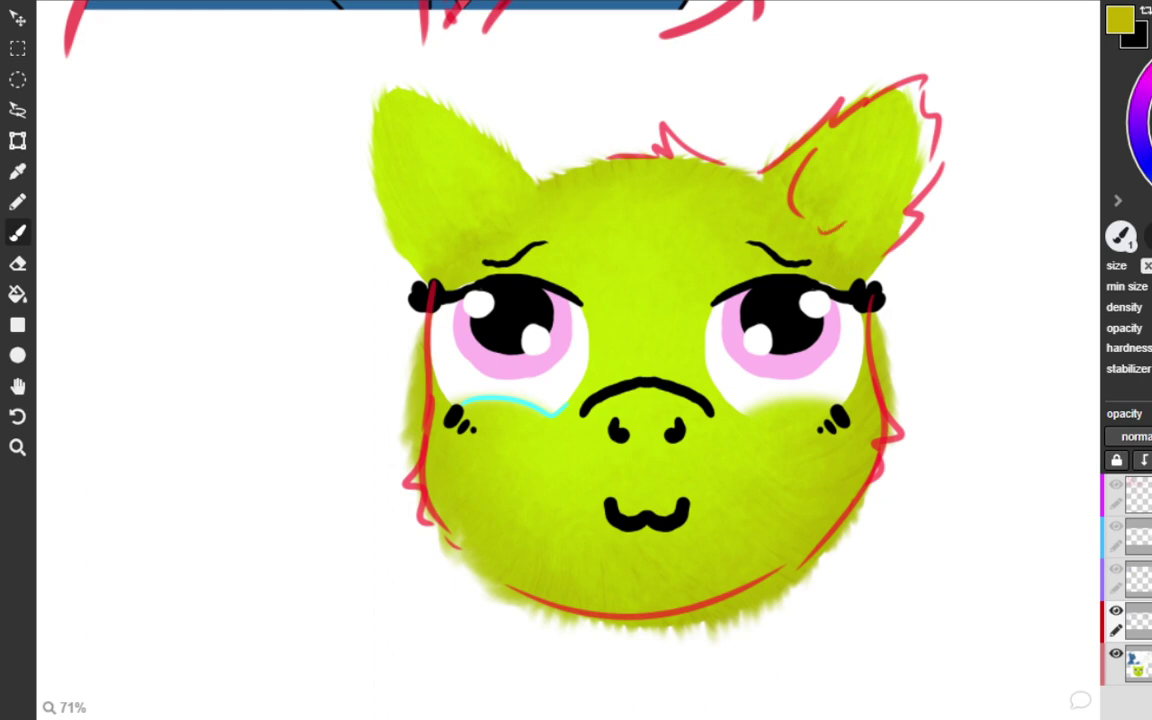
pyautogui.hotkey('ctrl', 'z')
pyautogui.hotkey('ctrl', 'z')
pyautogui.hotkey('ctrl', 'z')
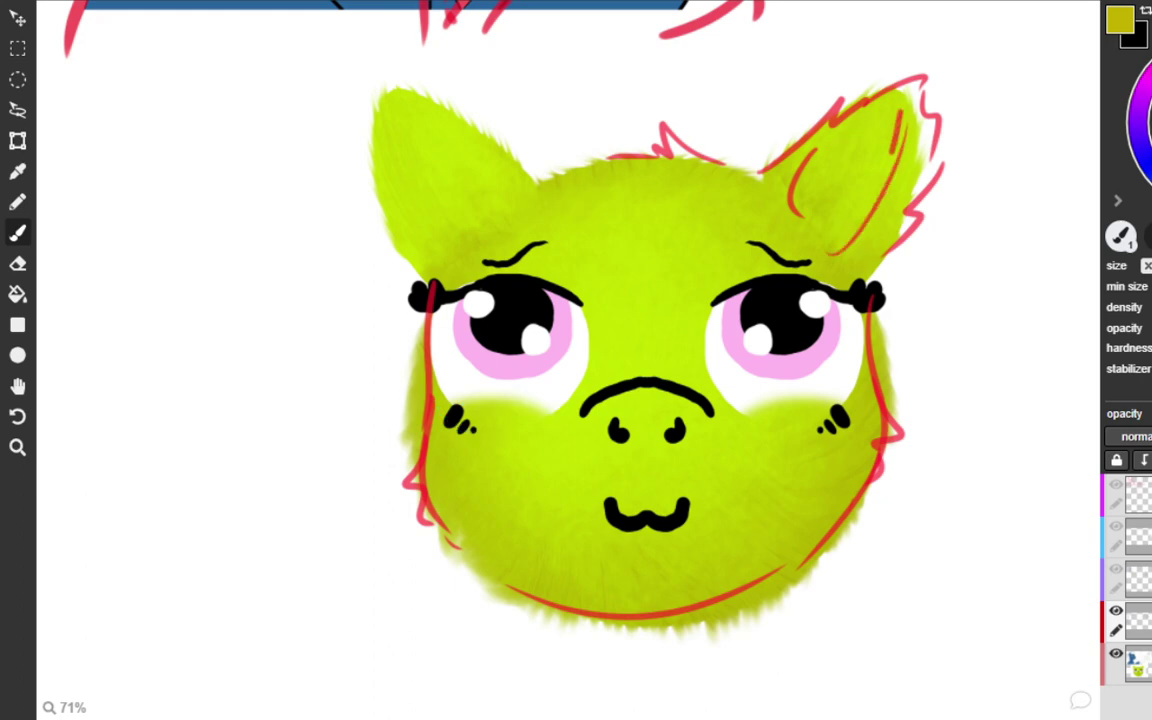
# Join the inner-ear curves near the tip of the right ear with a long red upper stroke.
pyautogui.hotkey('ctrl', 'y')
pyautogui.hotkey('ctrl', 'y')
pyautogui.hotkey('ctrl', 'z')
pyautogui.hotkey('ctrl', 'z')
pyautogui.hotkey('ctrl', 'y')
pyautogui.hotkey('ctrl', 'z')
pyautogui.hotkey('ctrl', 'y')
pyautogui.hotkey('ctrl', 'z')
pyautogui.hotkey('ctrl', 'z')
pyautogui.hotkey('ctrl', 'y')
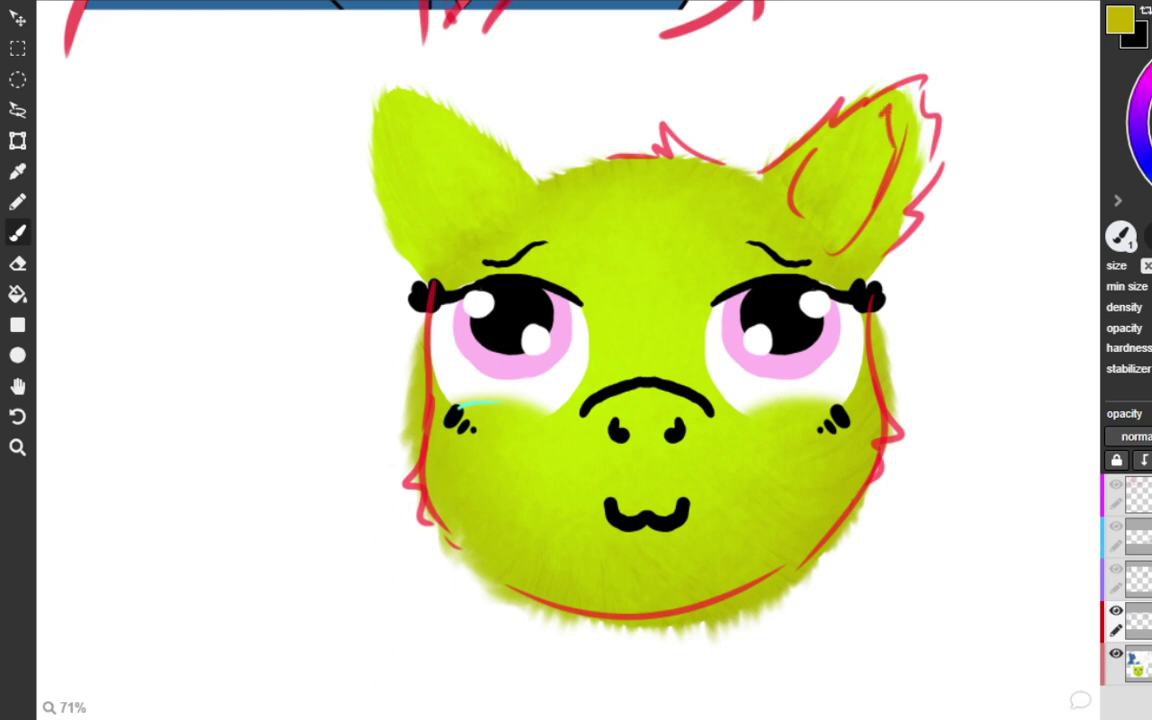
pyautogui.hotkey('ctrl', 'y')
pyautogui.hotkey('ctrl', 'z')
pyautogui.hotkey('ctrl', 'z')
pyautogui.hotkey('ctrl', 'y')
pyautogui.hotkey('ctrl', 'y')
pyautogui.hotkey('ctrl', 'z')
pyautogui.hotkey('ctrl', 'y')
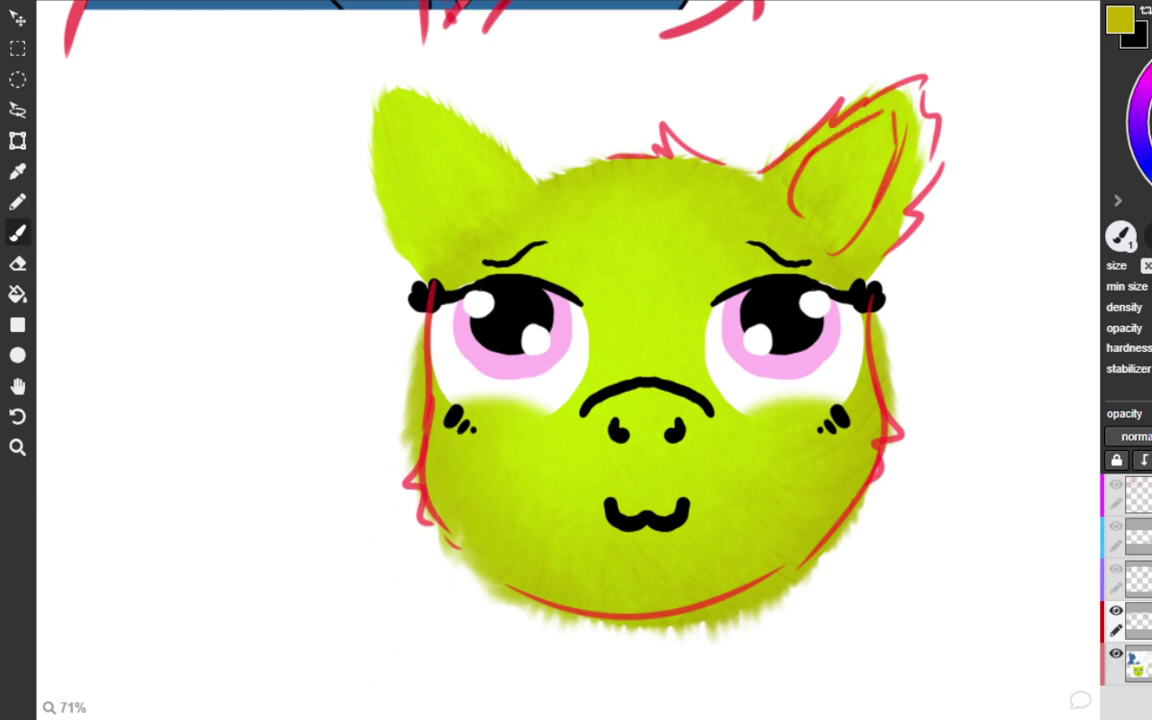
pyautogui.hotkey('ctrl', 'y')
pyautogui.hotkey('ctrl', 'z')
pyautogui.hotkey('ctrl', 'y')
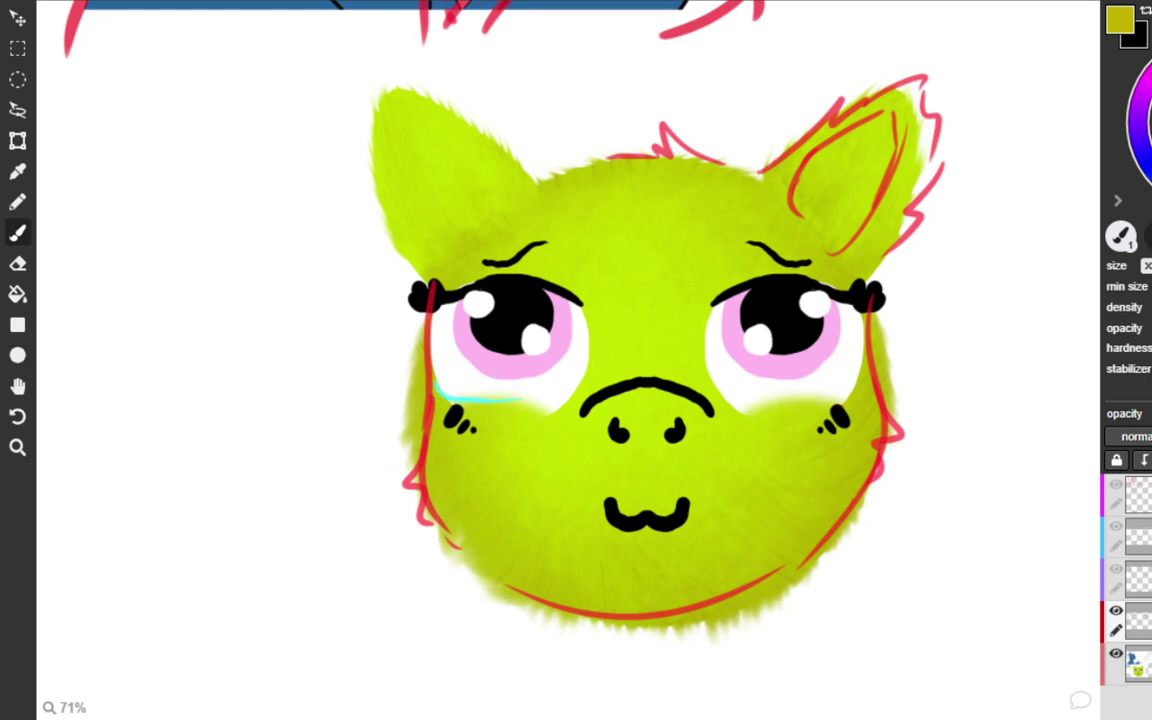
# Try a higher red chin curve and a raised red mouth line just below the nostrils.
pyautogui.hotkey('ctrl', 'y')
pyautogui.hotkey('ctrl', 'y')
pyautogui.hotkey('ctrl', 'y')
pyautogui.moveTo(528, 446); pyautogui.dragTo(599, 507)
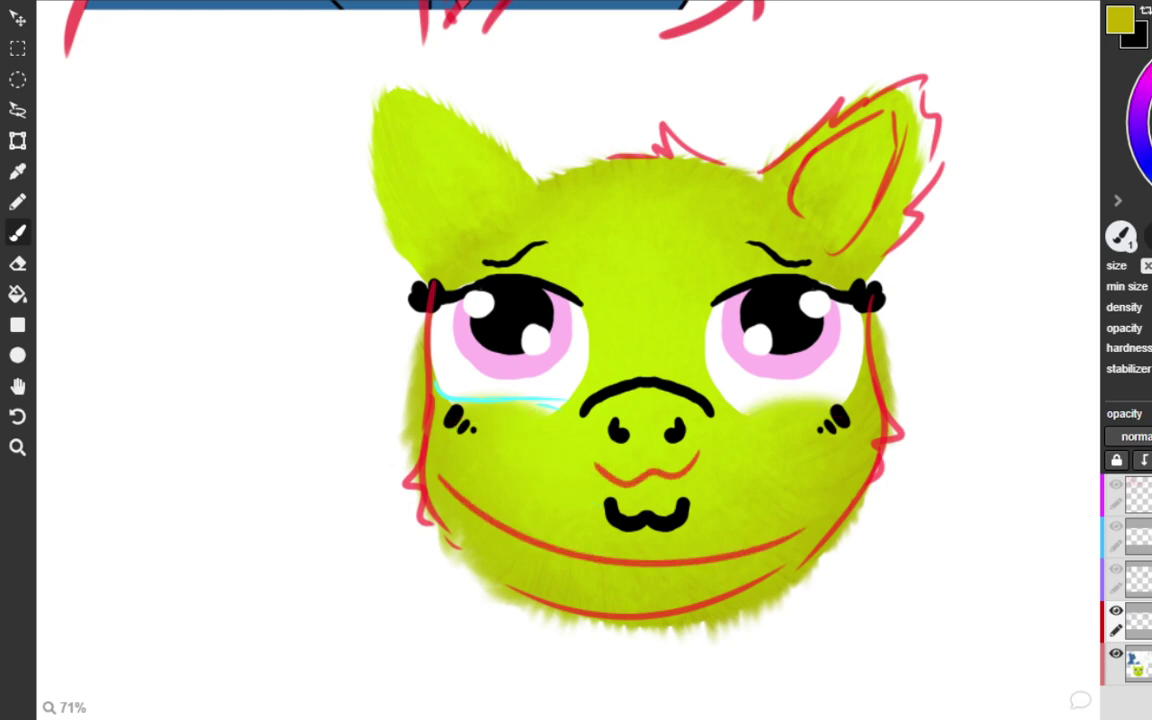
pyautogui.hotkey('ctrl', 'z')
pyautogui.hotkey('ctrl', 'z')
pyautogui.hotkey('ctrl', 'z')
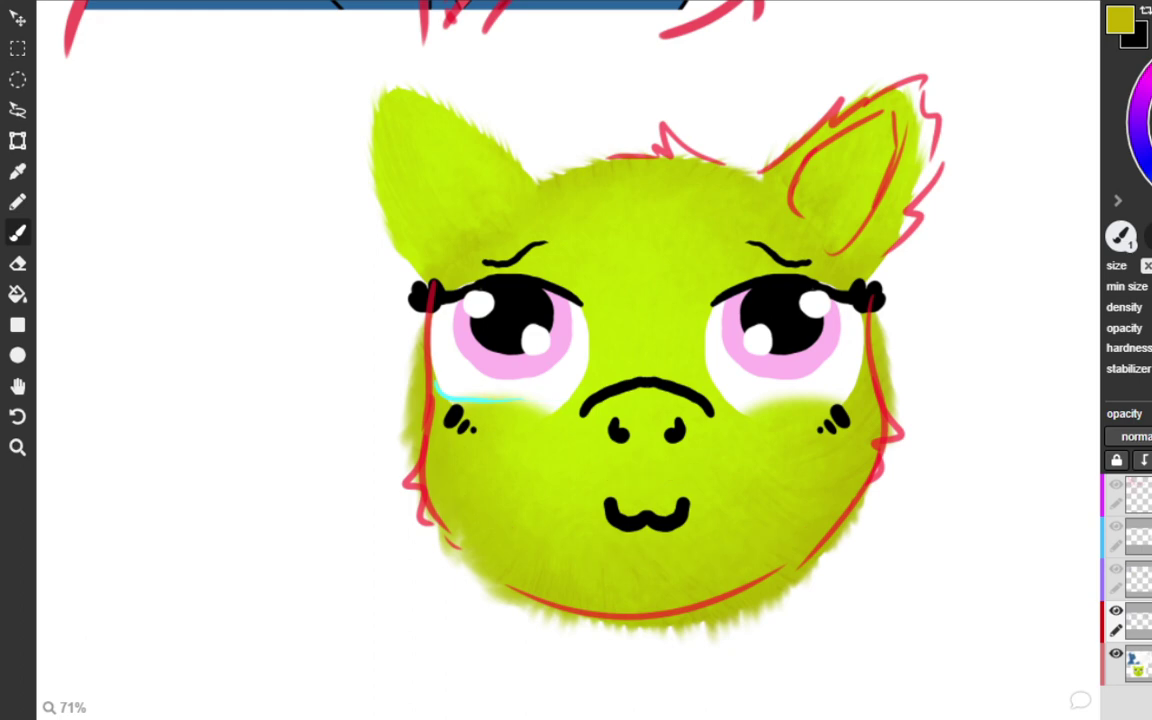
pyautogui.hotkey('ctrl', 'z')
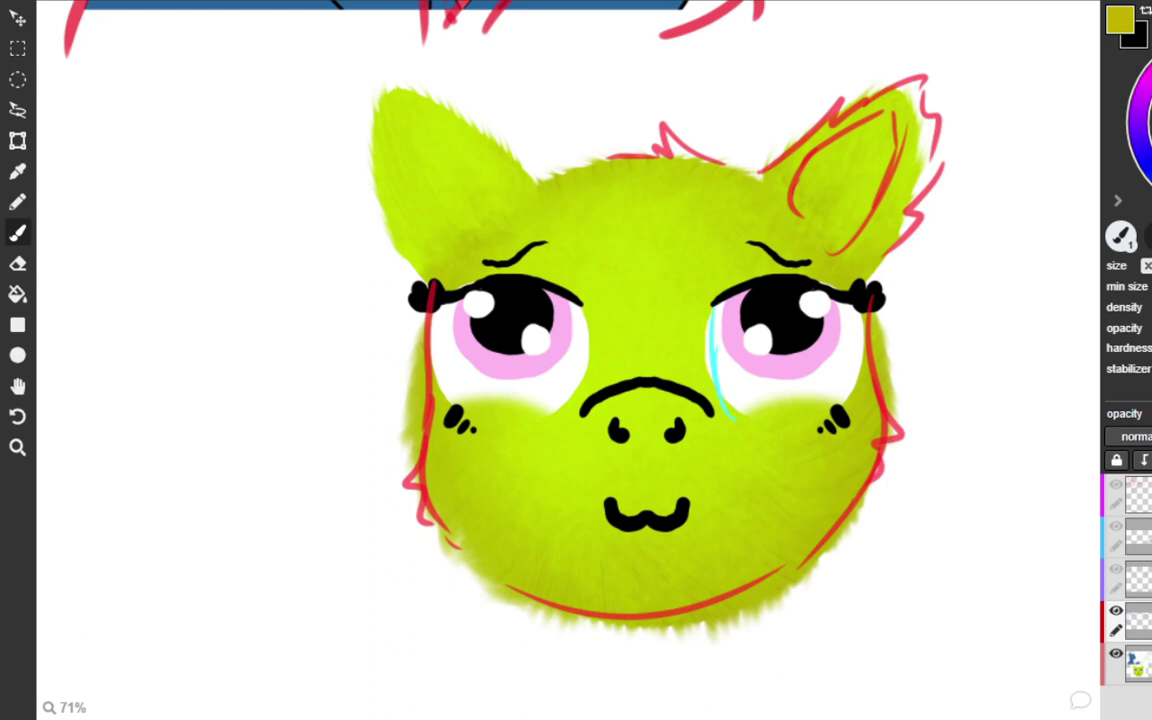
# Outline the inner and lower edges of both eyes in cyan, adding lower lashes at the outer corners.
pyautogui.moveTo(735, 414)
pyautogui.mouseDown()
pyautogui.moveTo(840, 390)
pyautogui.moveTo(855, 356)
pyautogui.mouseUp()
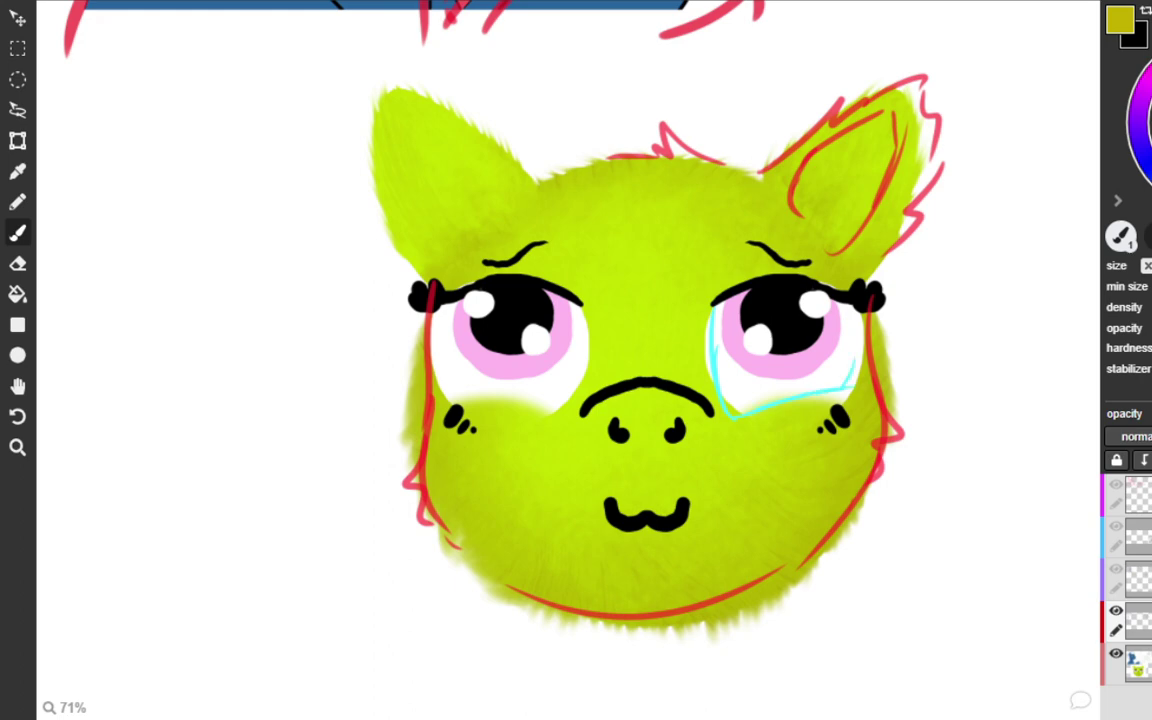
pyautogui.moveTo(812, 393)
pyautogui.mouseDown()
pyautogui.moveTo(838, 423)
pyautogui.moveTo(870, 401)
pyautogui.mouseUp()
pyautogui.moveTo(578, 306); pyautogui.dragTo(574, 395)
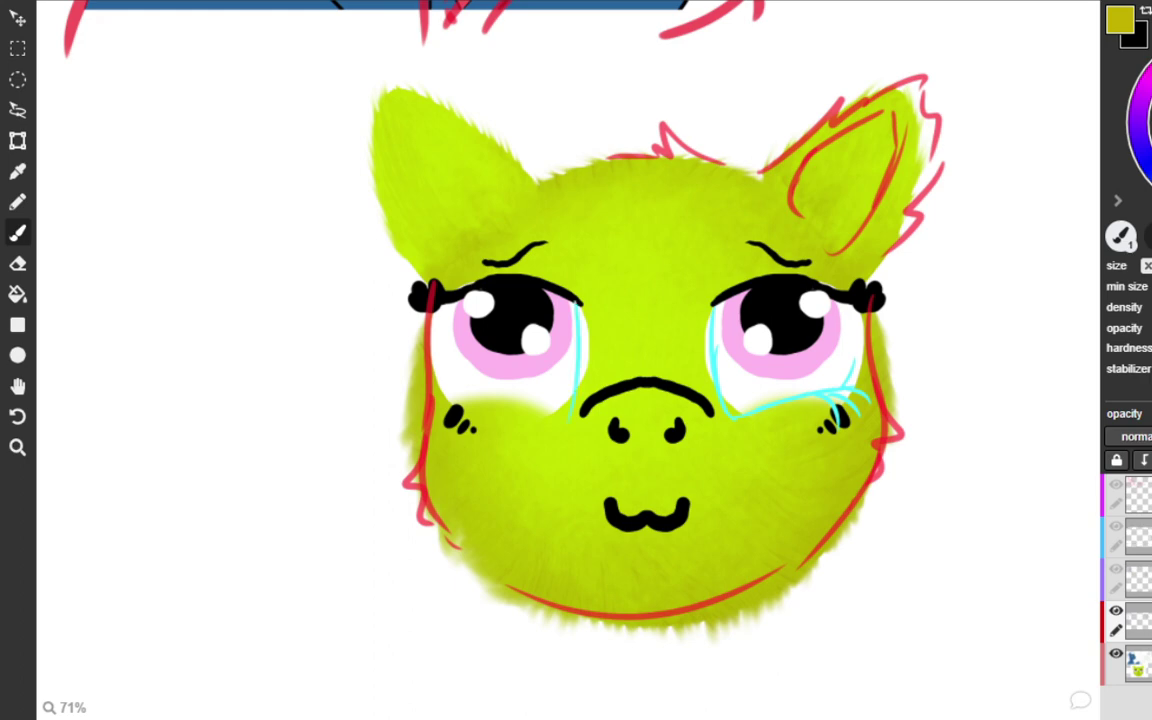
pyautogui.moveTo(448, 396); pyautogui.dragTo(560, 410)
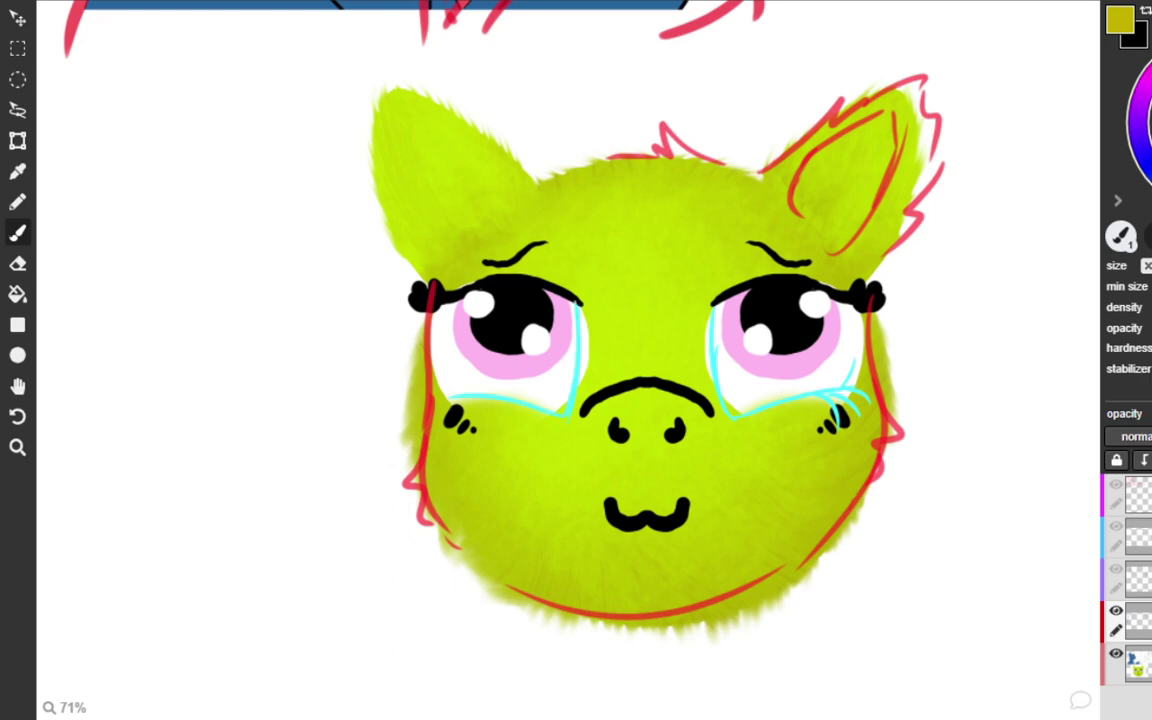
pyautogui.moveTo(476, 397)
pyautogui.mouseDown()
pyautogui.moveTo(404, 411)
pyautogui.moveTo(449, 428)
pyautogui.mouseUp()
pyautogui.moveTo(425, 340); pyautogui.dragTo(428, 395)
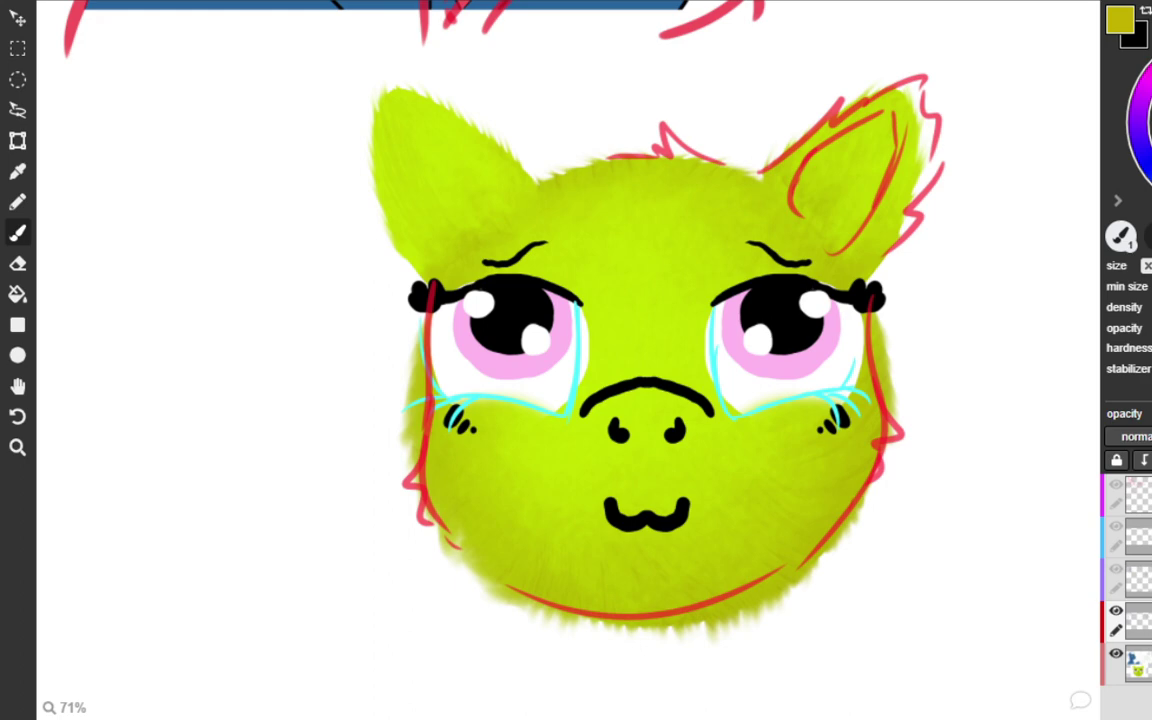
# Try a large tilted red ellipse around the green head.
pyautogui.moveTo(360, 215)
pyautogui.mouseDown()
pyautogui.moveTo(680, 500)
pyautogui.moveTo(630, 75)
pyautogui.mouseUp()
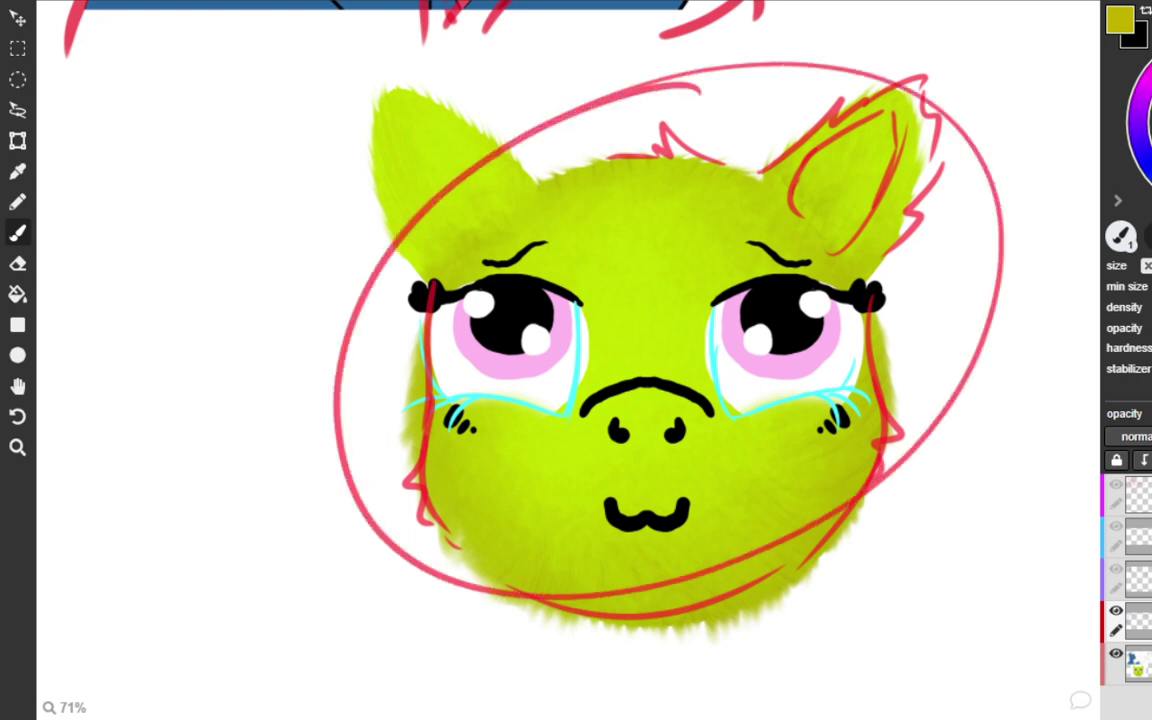
pyautogui.hotkey('ctrl', 'z')
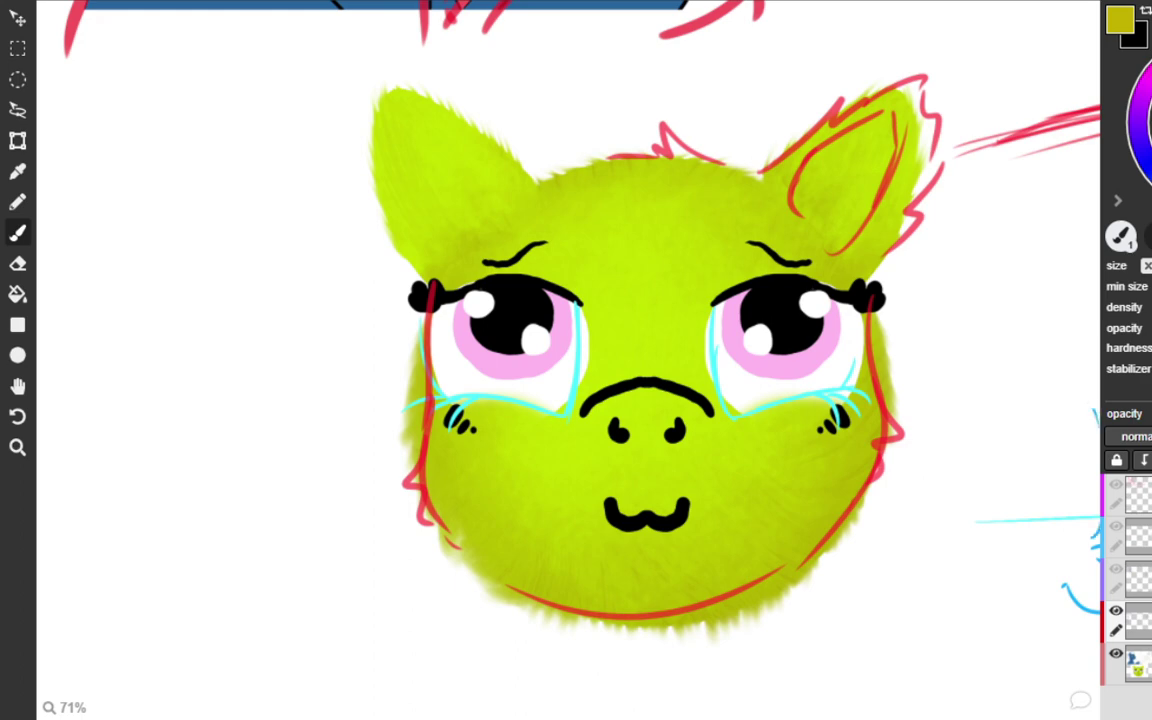
pyautogui.hotkey('ctrl', 'z')
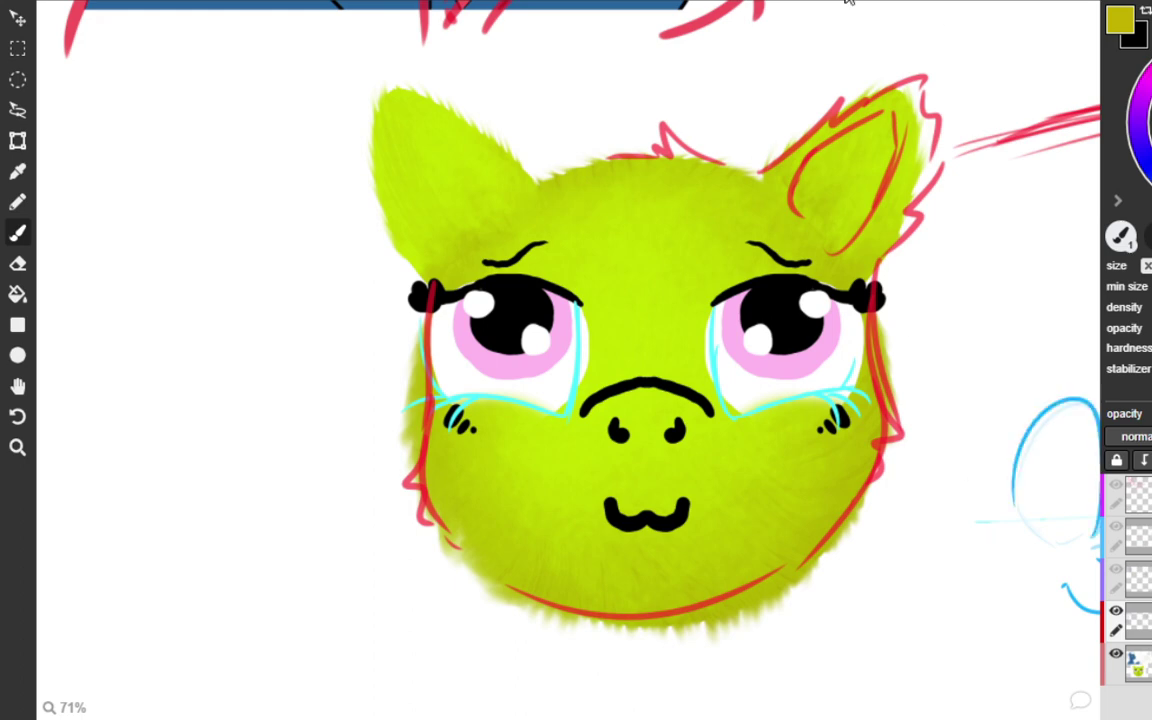
# Redraw the left eye outline in blue on the front-view face sketch beside the green head.
pyautogui.scroll(-3, 963, 228)
pyautogui.press('space')
pyautogui.moveTo(963, 228)
pyautogui.mouseDown()
pyautogui.moveTo(650, 278)
pyautogui.moveTo(680, 297)
pyautogui.moveTo(656, 275)
pyautogui.moveTo(602, 262)
pyautogui.mouseUp()
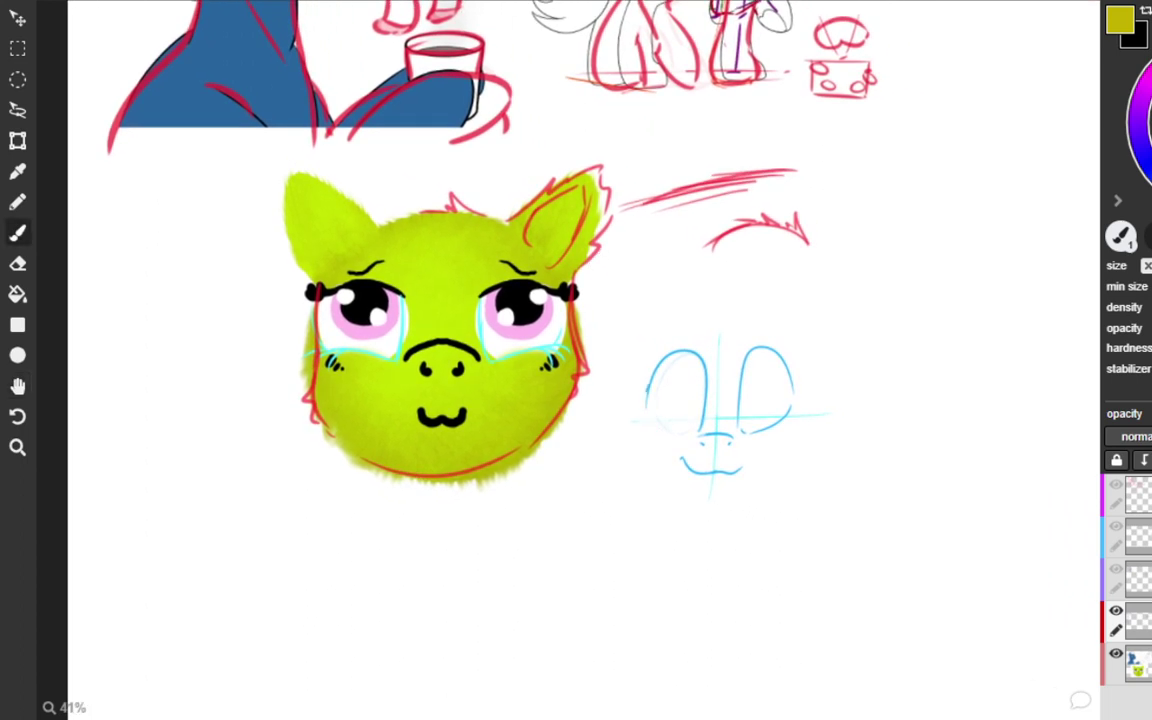
pyautogui.moveTo(649, 391); pyautogui.dragTo(674, 437)
pyautogui.hotkey('ctrl', 'z')
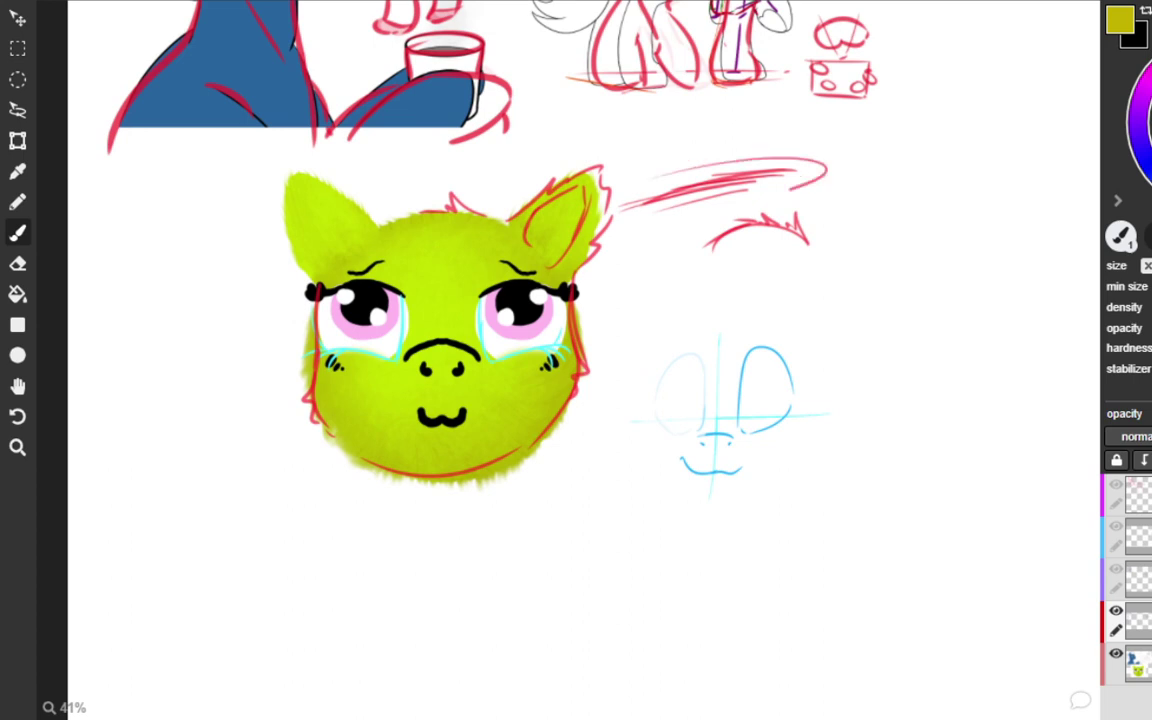
pyautogui.moveTo(660, 420); pyautogui.dragTo(702, 428)
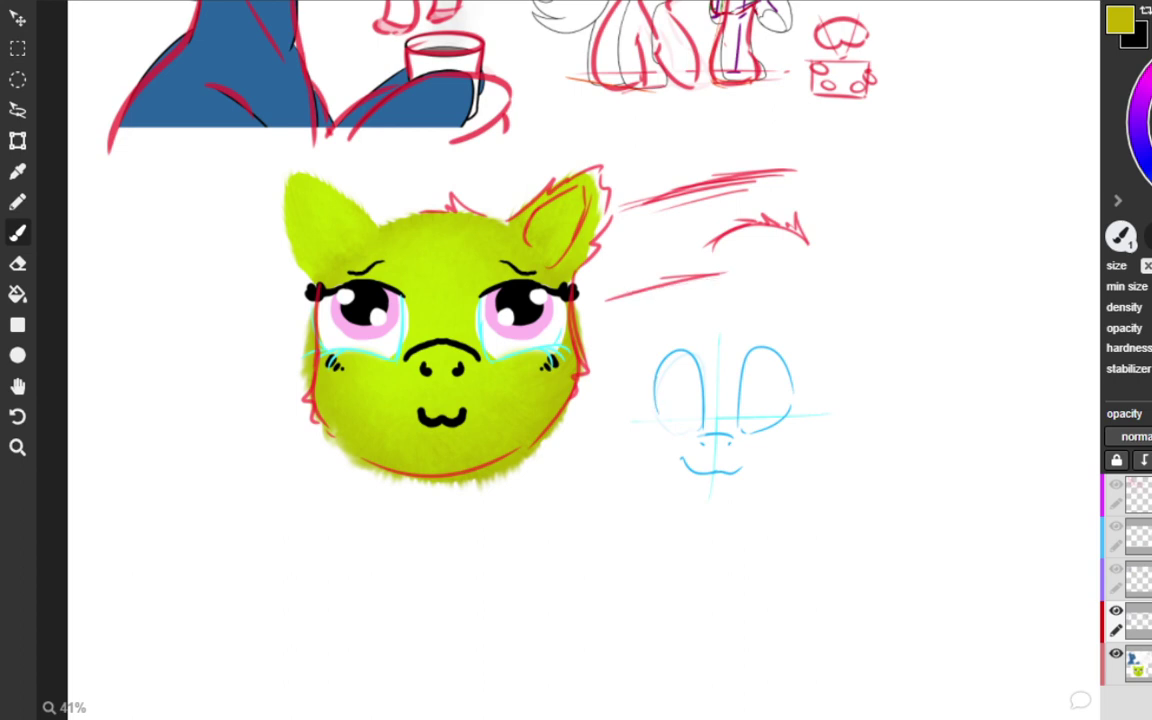
# Try red strokes above the blue face sketch and extra fur tufts on the existing red arc.
pyautogui.hotkey('ctrl', 'z')
pyautogui.moveTo(717, 276); pyautogui.dragTo(806, 268)
pyautogui.hotkey('ctrl', 'z')
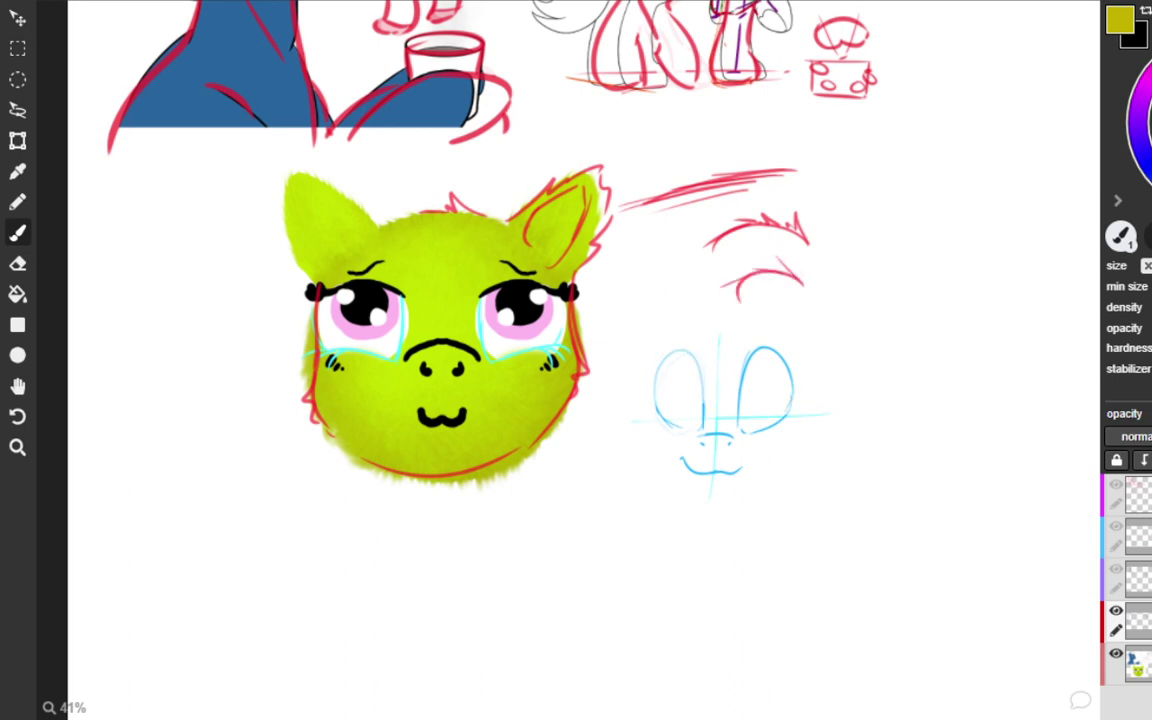
pyautogui.hotkey('ctrl', 'z')
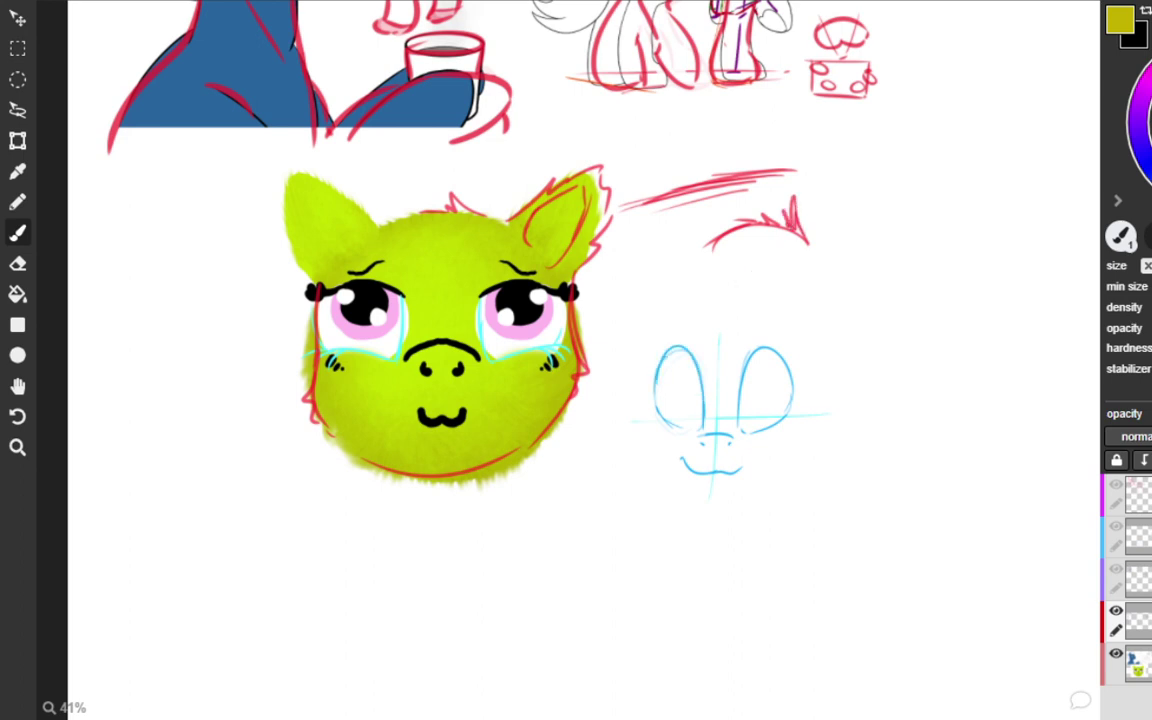
pyautogui.moveTo(763, 221); pyautogui.dragTo(713, 238)
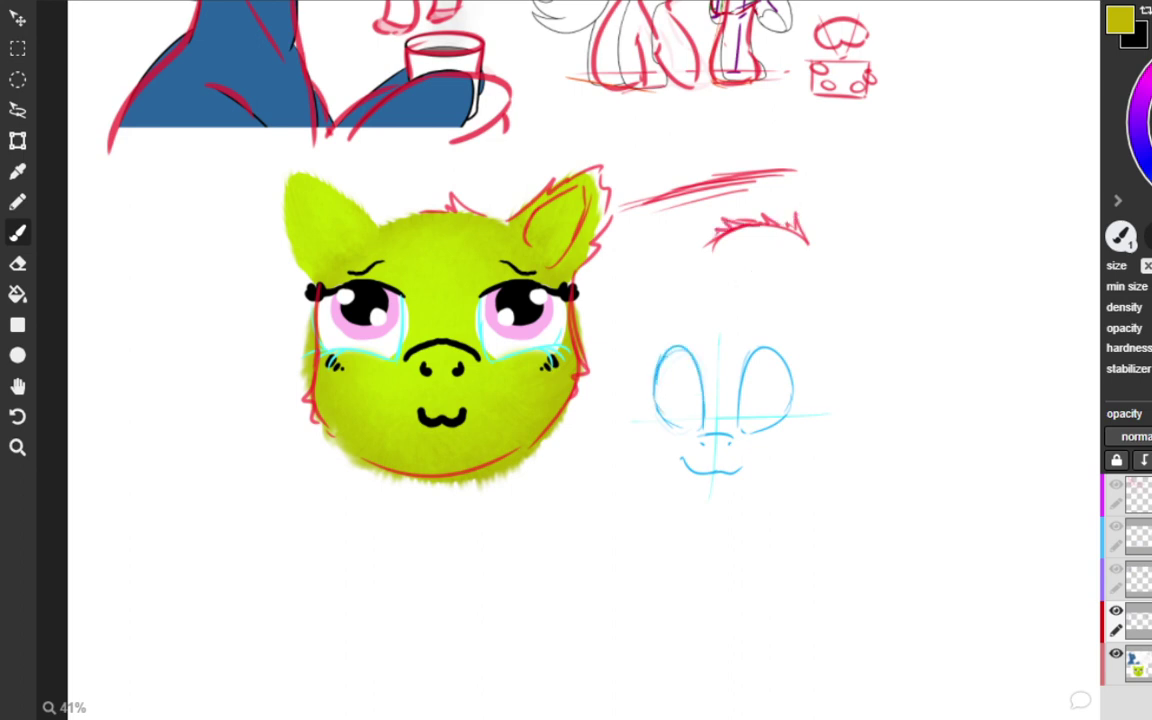
pyautogui.hotkey('ctrl', 'z')
# Draw a separate red cheek and jaw contour in the blank space just right of the green head.
pyautogui.moveTo(581, 293)
pyautogui.mouseDown()
pyautogui.moveTo(350, 475)
pyautogui.moveTo(624, 331)
pyautogui.moveTo(517, 409)
pyautogui.mouseUp()
pyautogui.hotkey('ctrl', 'z')
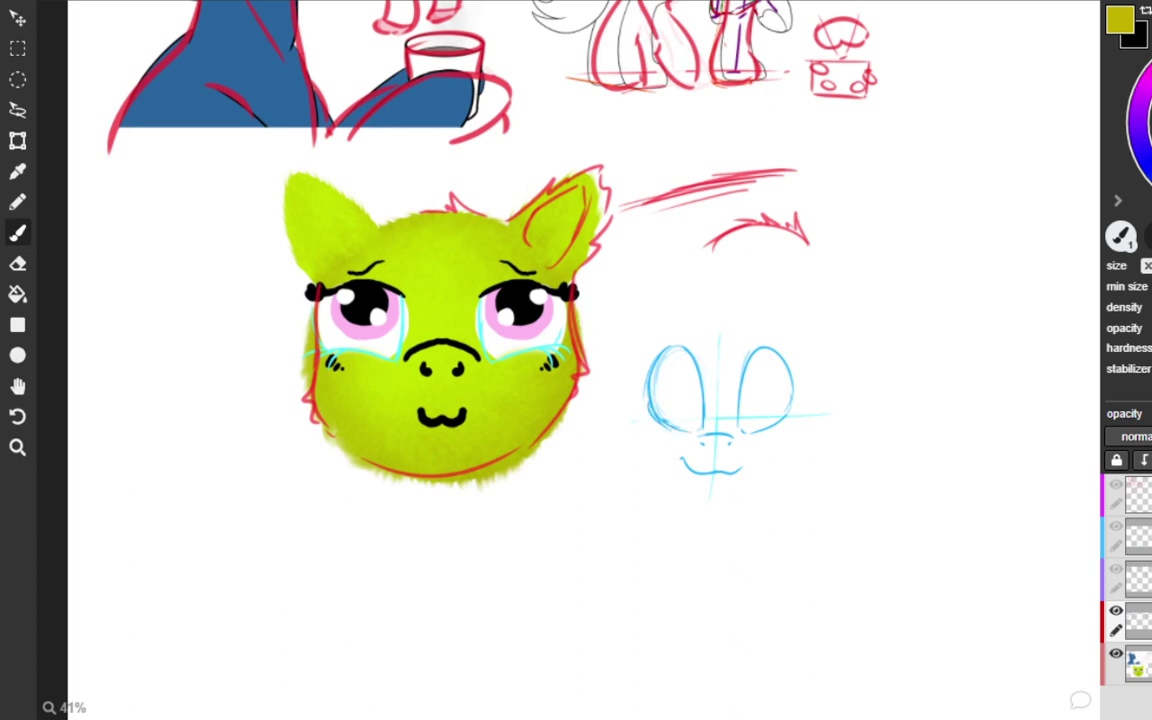
pyautogui.moveTo(590, 318); pyautogui.dragTo(585, 322)
pyautogui.hotkey('ctrl', 'z')
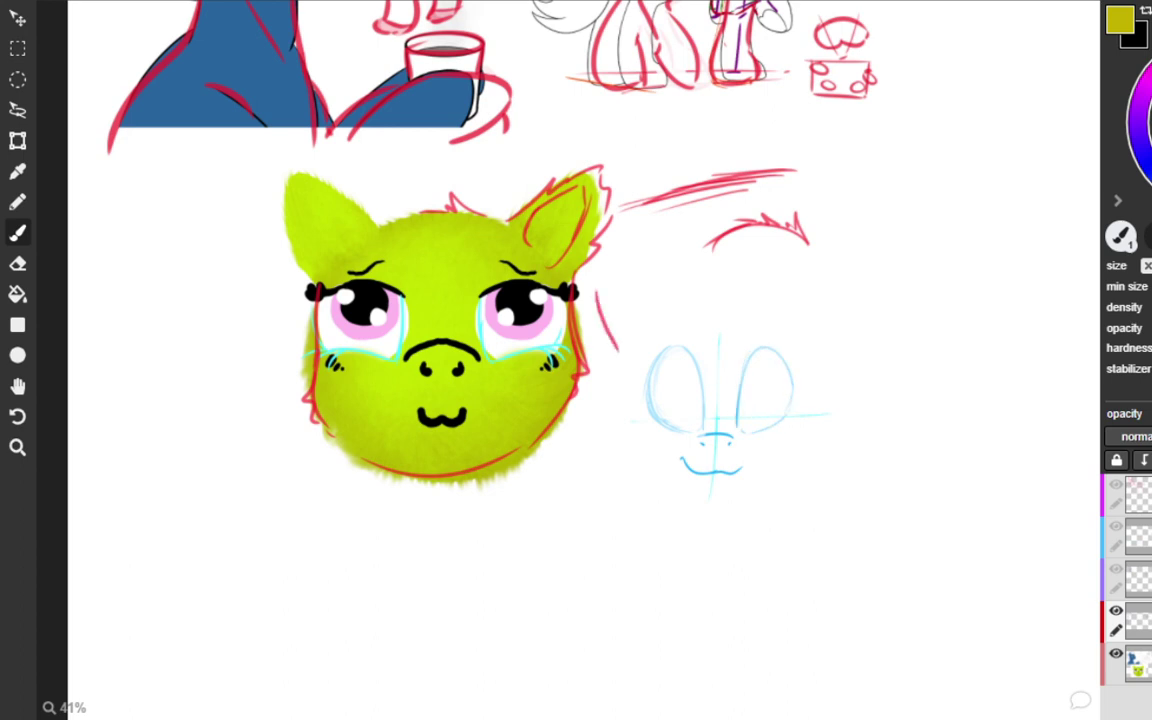
pyautogui.hotkey('ctrl', 'z')
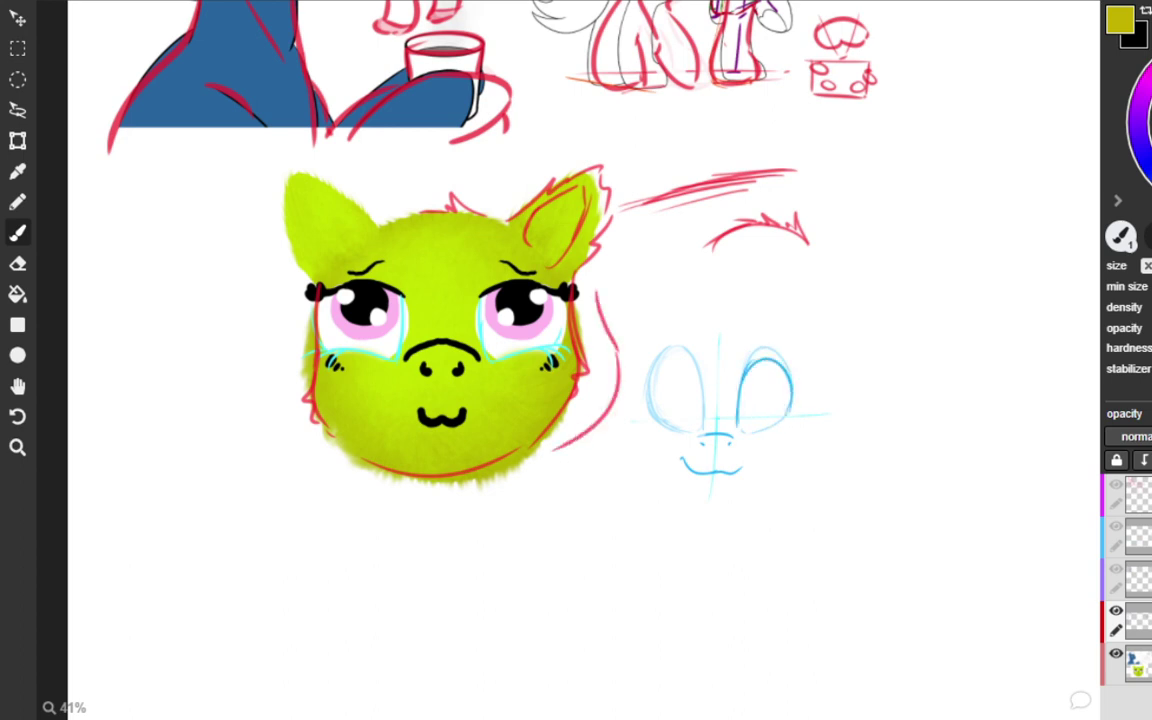
# Undo the separate red cheek and jaw contour, with its fur tufts, beside the green head.
pyautogui.hotkey('ctrl', 'y')
pyautogui.hotkey('ctrl', 'y')
pyautogui.hotkey('ctrl', 'z')
pyautogui.hotkey('ctrl', 'z')
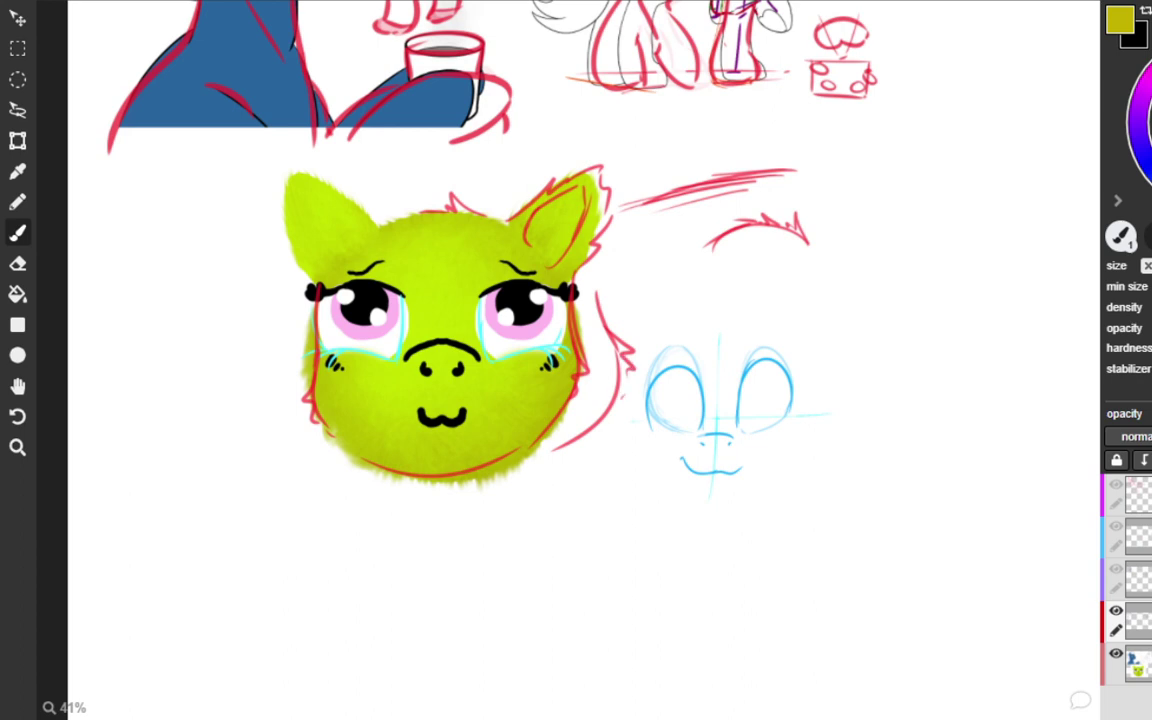
pyautogui.moveTo(596, 408); pyautogui.dragTo(578, 325)
pyautogui.hotkey('ctrl', 'z')
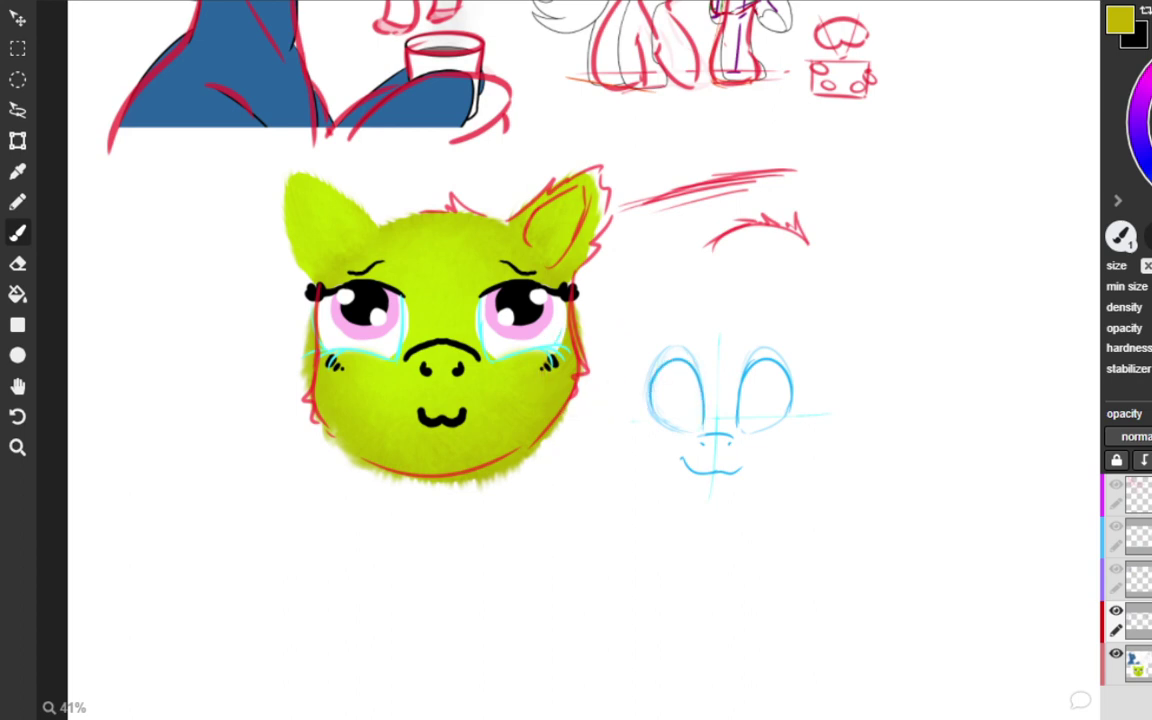
# Try a red arc above the crown of the green head.
pyautogui.moveTo(328, 353); pyautogui.dragTo(322, 353)
pyautogui.hotkey('ctrl', 'z')
pyautogui.hotkey('ctrl', 'z')
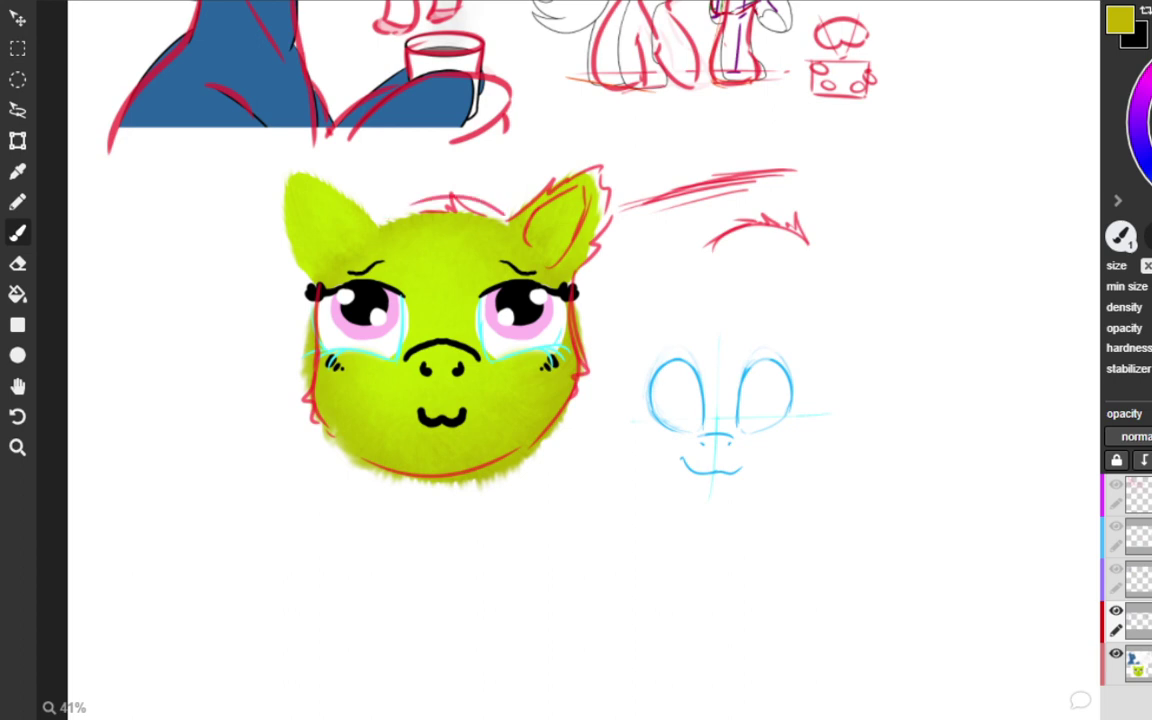
pyautogui.hotkey('ctrl', 'z')
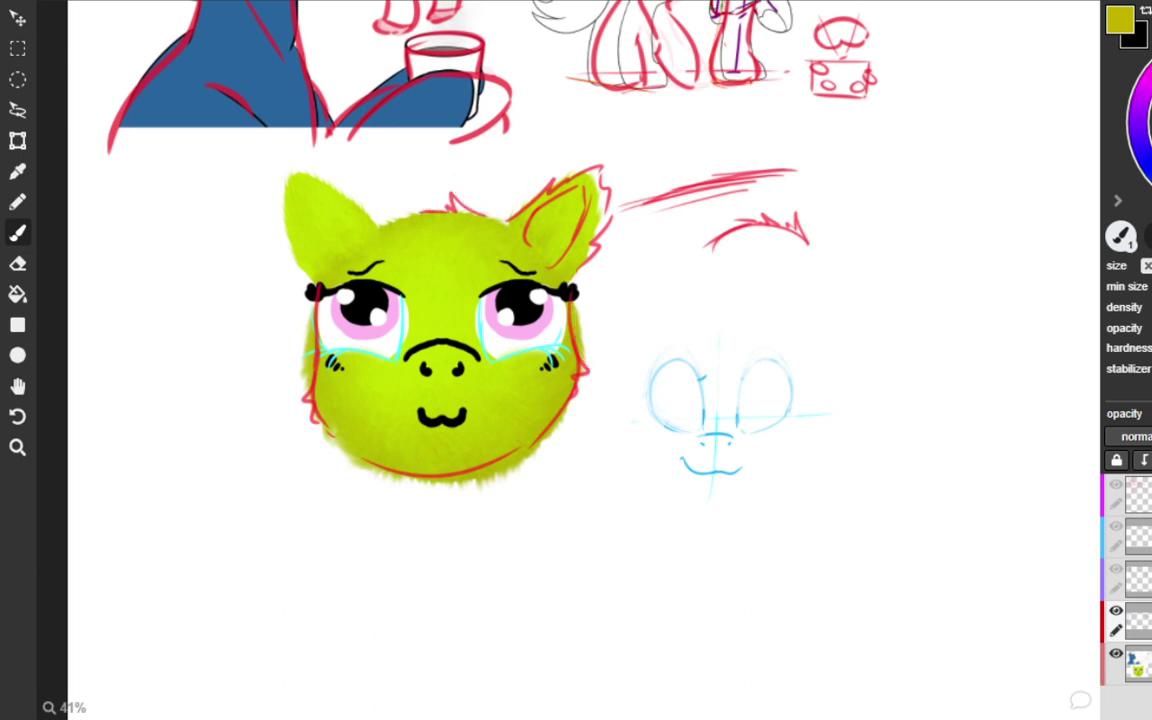
# Draw slanted upper eyelids, lower lids and worried eyebrows in blue on the front-view face sketch.
pyautogui.moveTo(645, 393); pyautogui.dragTo(705, 377)
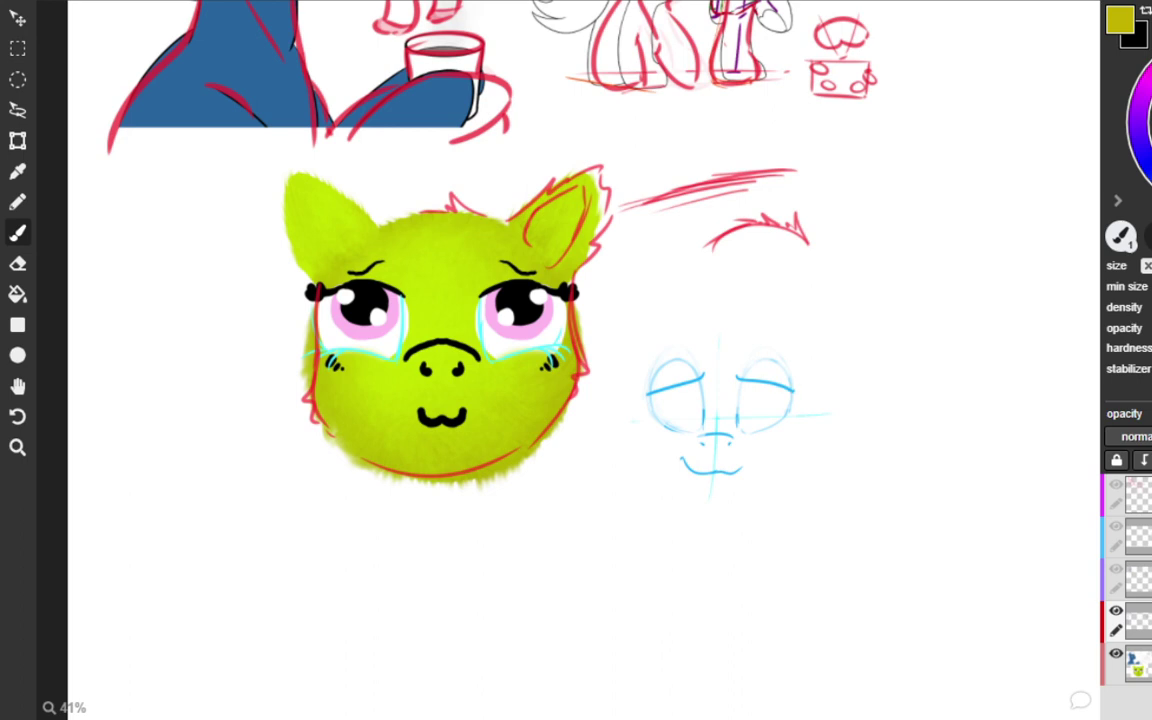
pyautogui.moveTo(639, 382)
pyautogui.mouseDown()
pyautogui.moveTo(697, 353)
pyautogui.moveTo(790, 372)
pyautogui.mouseUp()
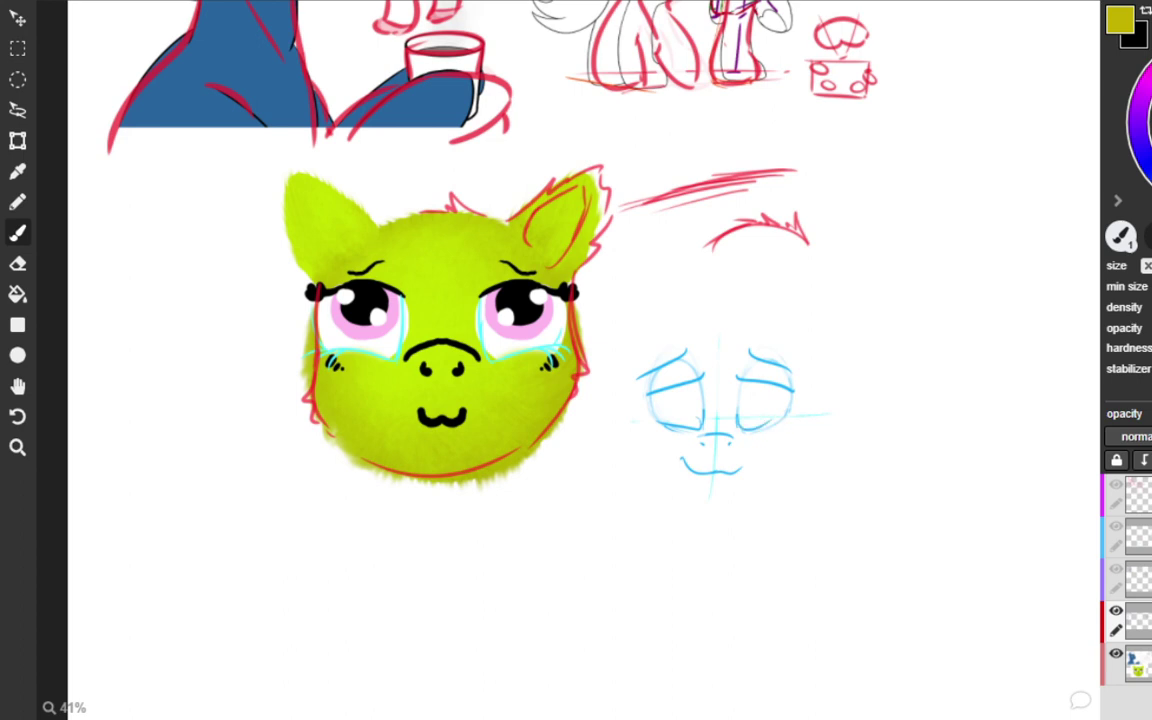
# Sketch two red neck lines below the green head's jaw, redrawing the right one closer in.
pyautogui.moveTo(525, 452); pyautogui.dragTo(503, 537)
pyautogui.hotkey('ctrl', 'z')
pyautogui.moveTo(391, 472); pyautogui.dragTo(372, 537)
pyautogui.moveTo(514, 462); pyautogui.dragTo(495, 512)
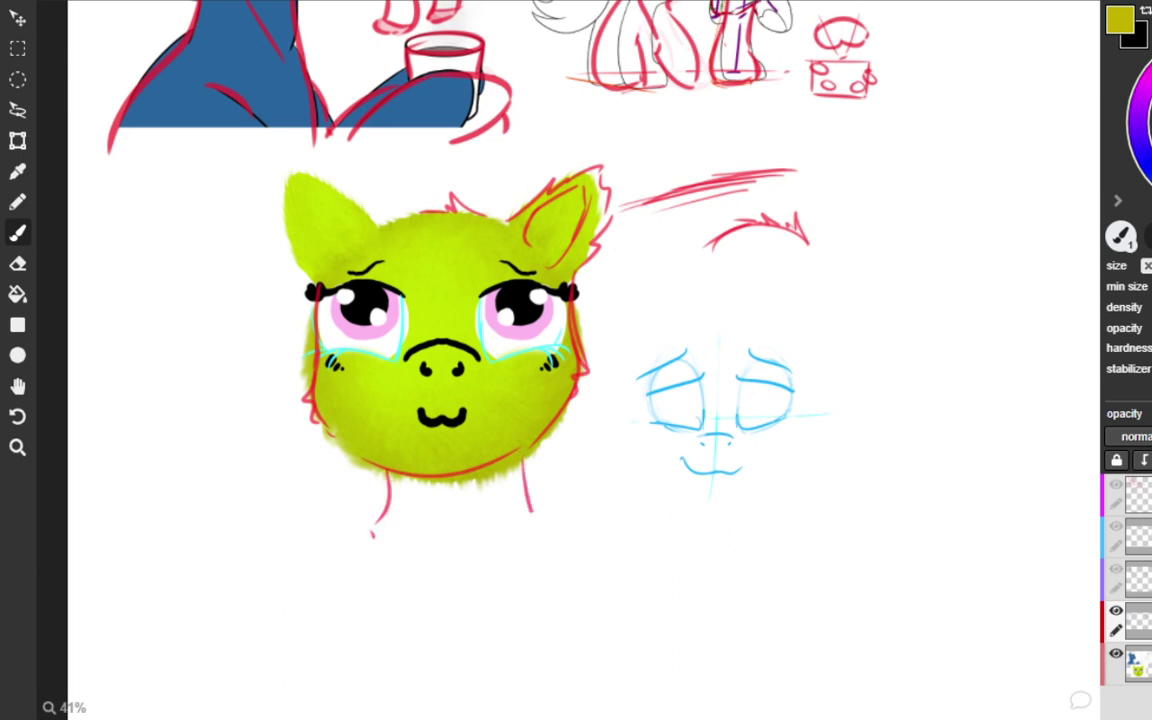
pyautogui.hotkey('ctrl', 'z')
pyautogui.moveTo(512, 459); pyautogui.dragTo(514, 517)
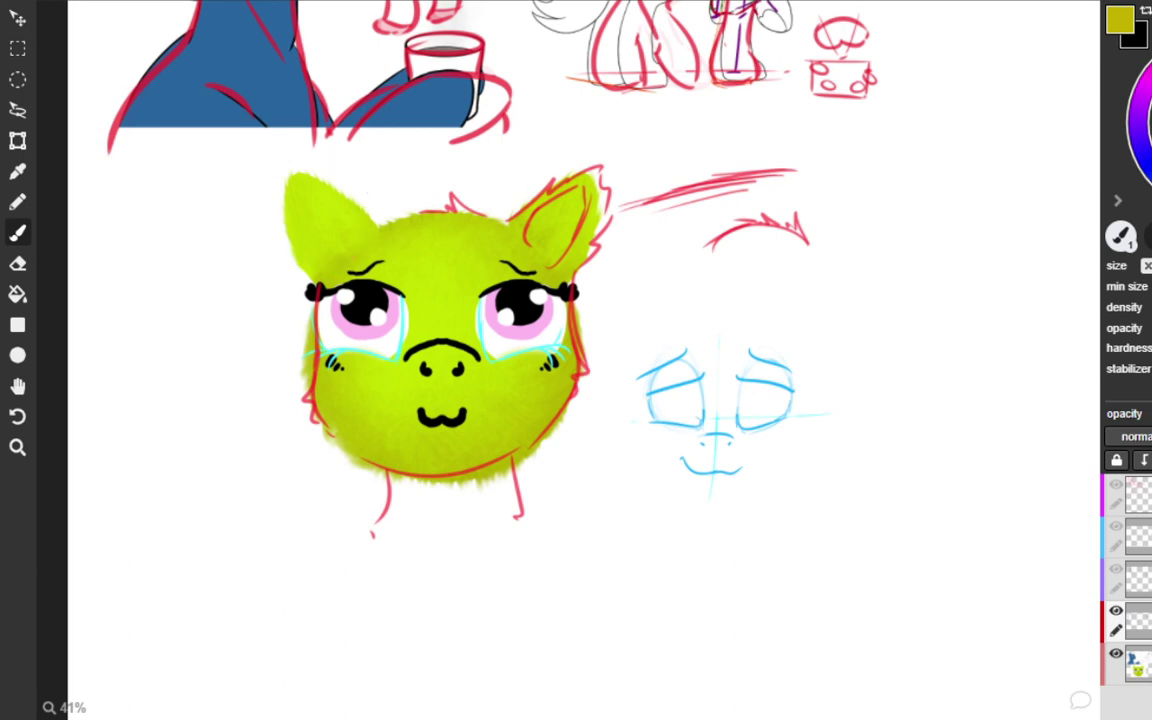
# Add upper and lower eyelashes to the blue face sketch and undo the red ellipse over the green face.
pyautogui.moveTo(641, 389)
pyautogui.mouseDown()
pyautogui.moveTo(663, 381)
pyautogui.moveTo(650, 385)
pyautogui.mouseUp()
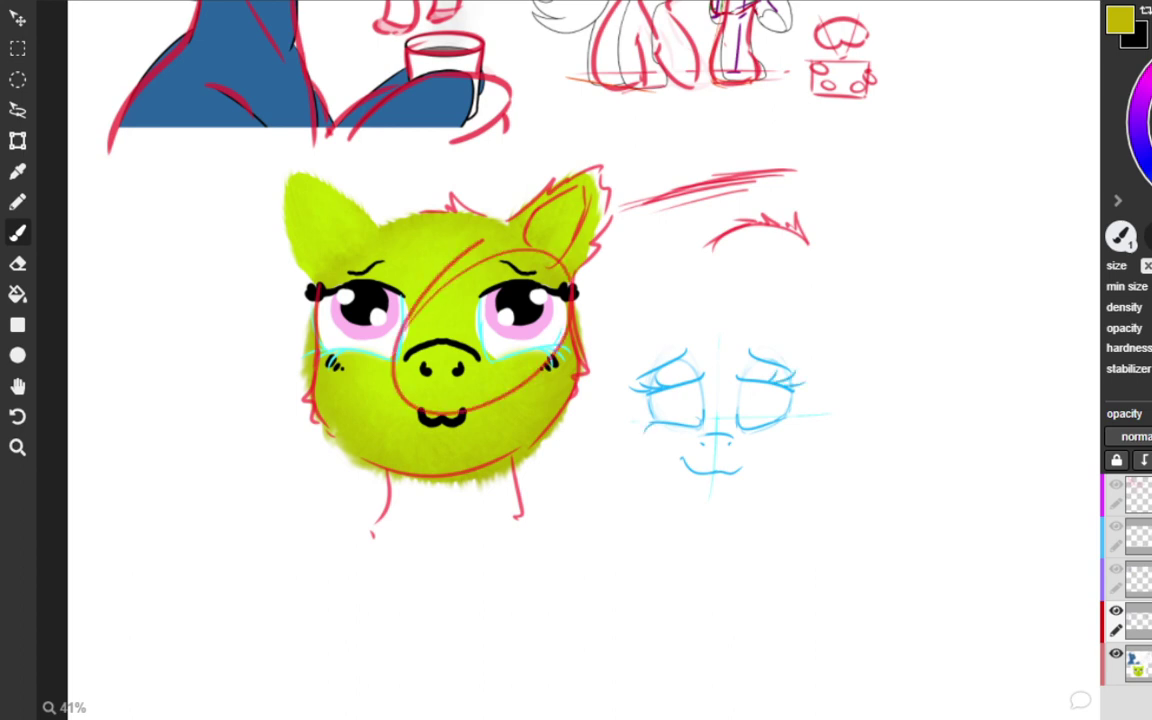
pyautogui.hotkey('ctrl', 'z')
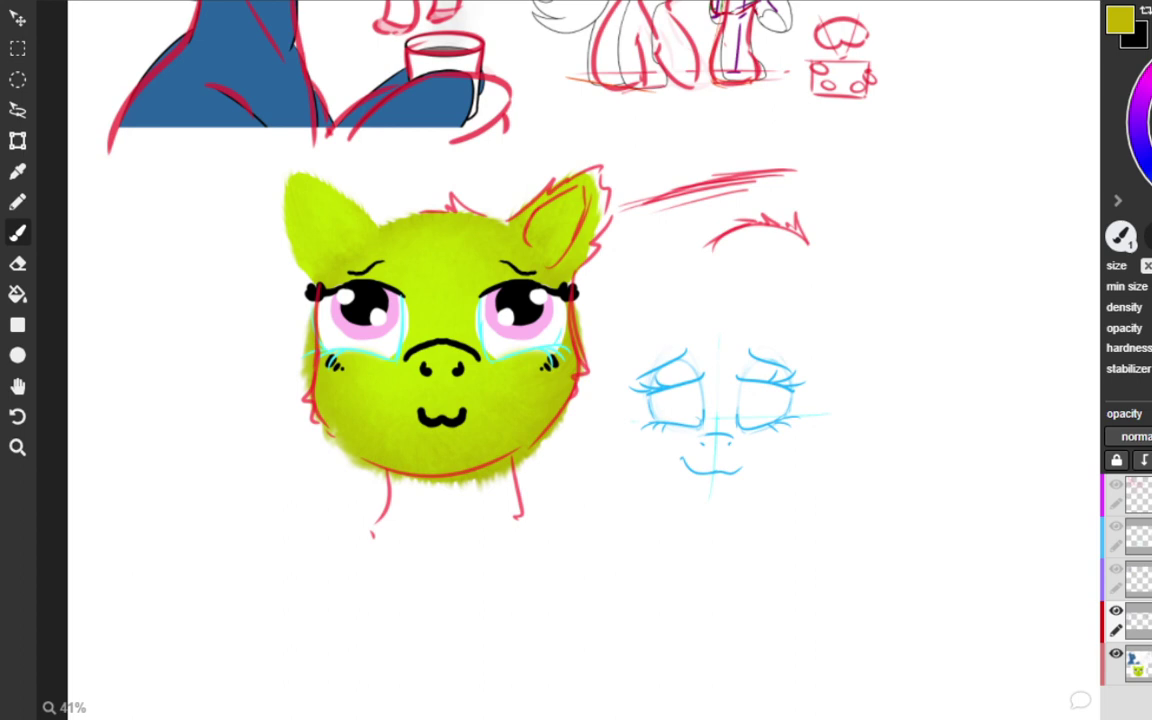
# Try red fur strokes on the green head's lower-left jaw, then thicken the tufts along its crown and left cheek.
pyautogui.moveTo(378, 457)
pyautogui.mouseDown()
pyautogui.moveTo(356, 424)
pyautogui.moveTo(344, 431)
pyautogui.moveTo(357, 414)
pyautogui.moveTo(358, 424)
pyautogui.mouseUp()
pyautogui.hotkey('ctrl', 'z')
pyautogui.hotkey('ctrl', 'z')
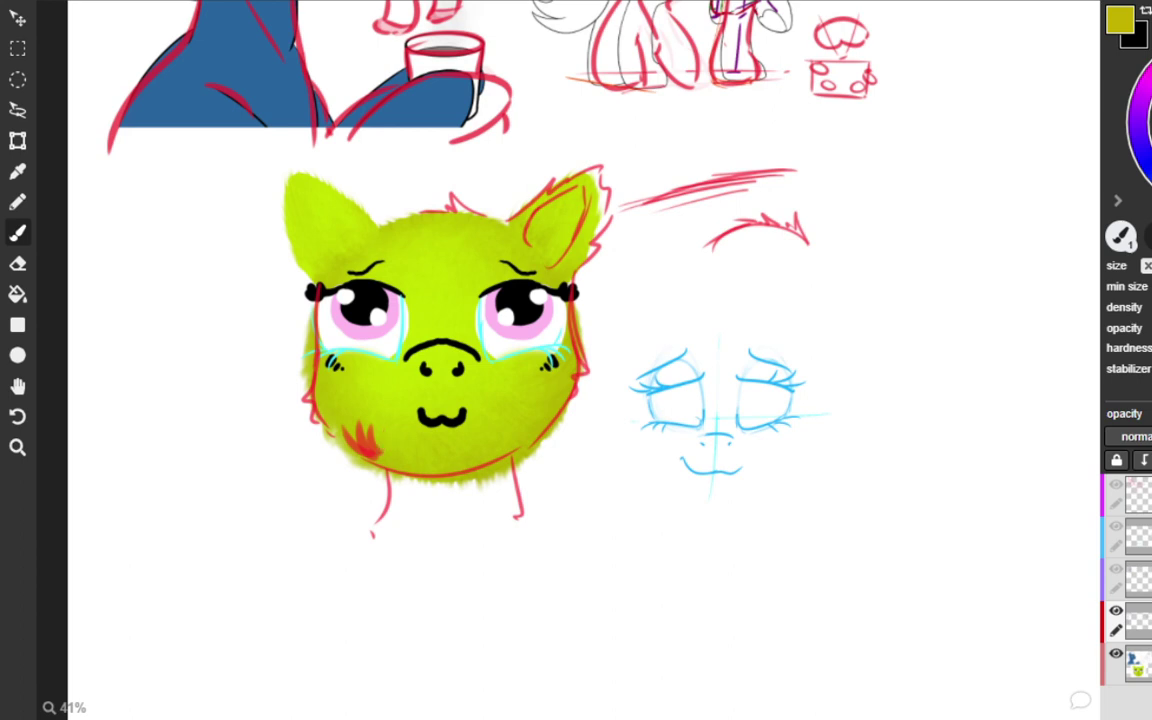
pyautogui.hotkey('ctrl', 'z')
pyautogui.hotkey('ctrl', 'z')
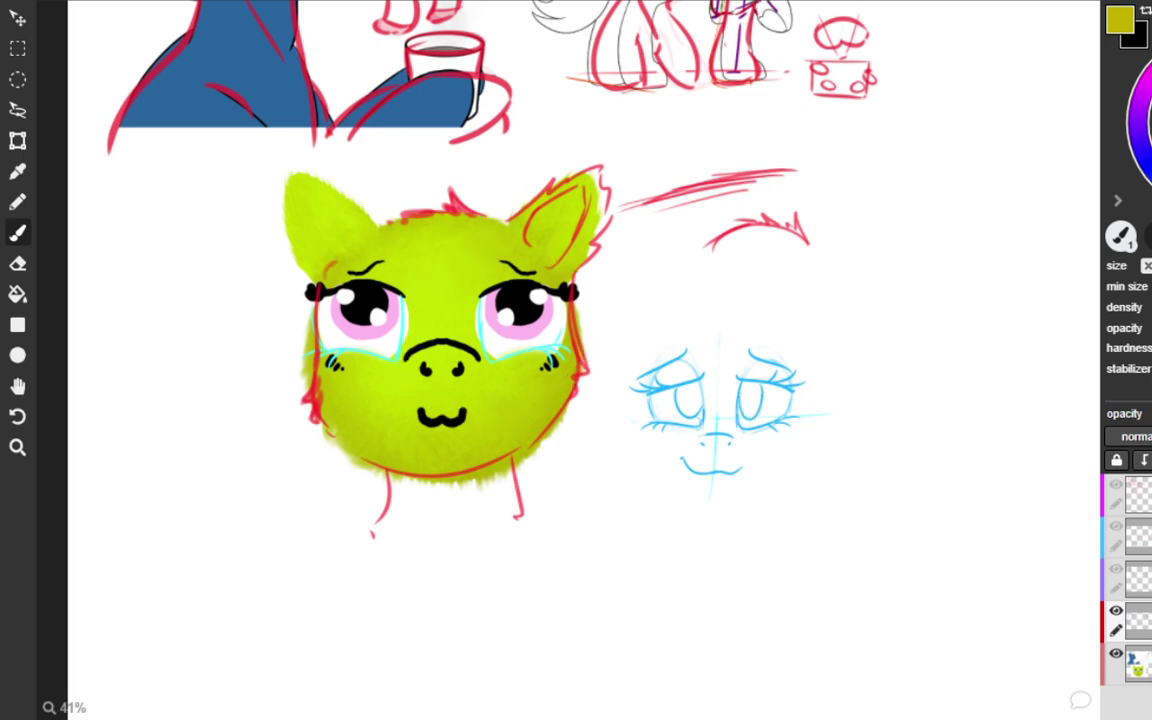
# Try a large tilted red ellipse across the green head's left eye and muzzle.
pyautogui.moveTo(312, 262); pyautogui.dragTo(346, 232)
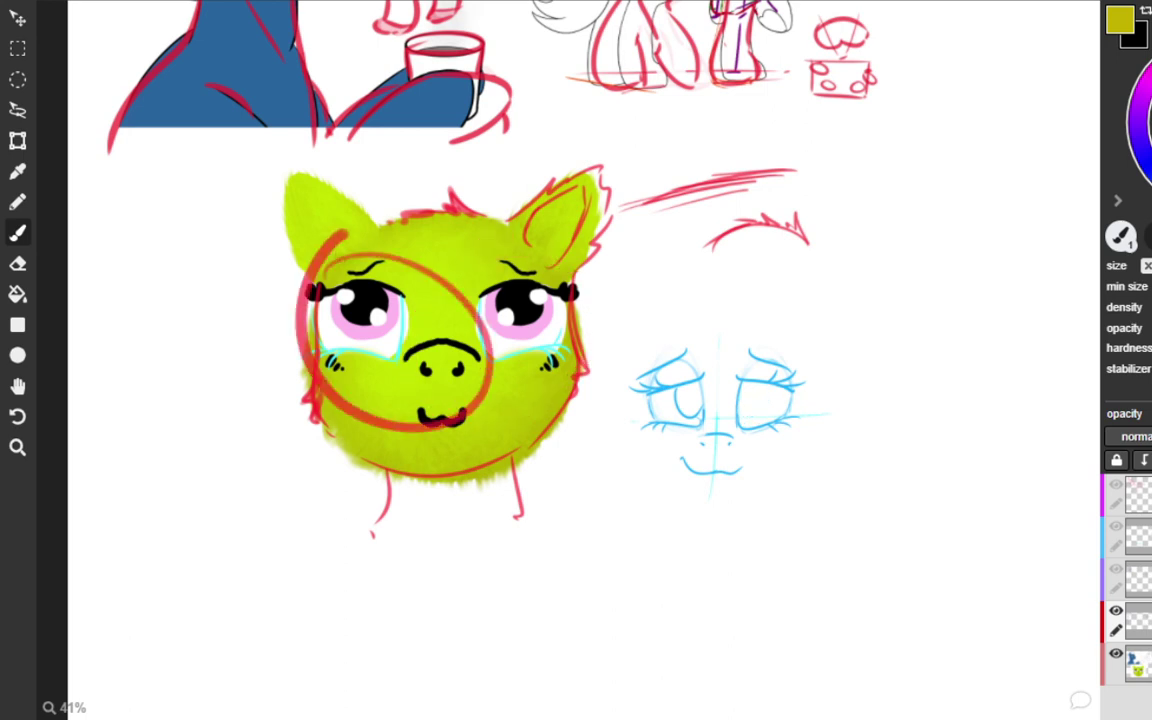
pyautogui.hotkey('ctrl', 'z')
pyautogui.hotkey('ctrl', 'z')
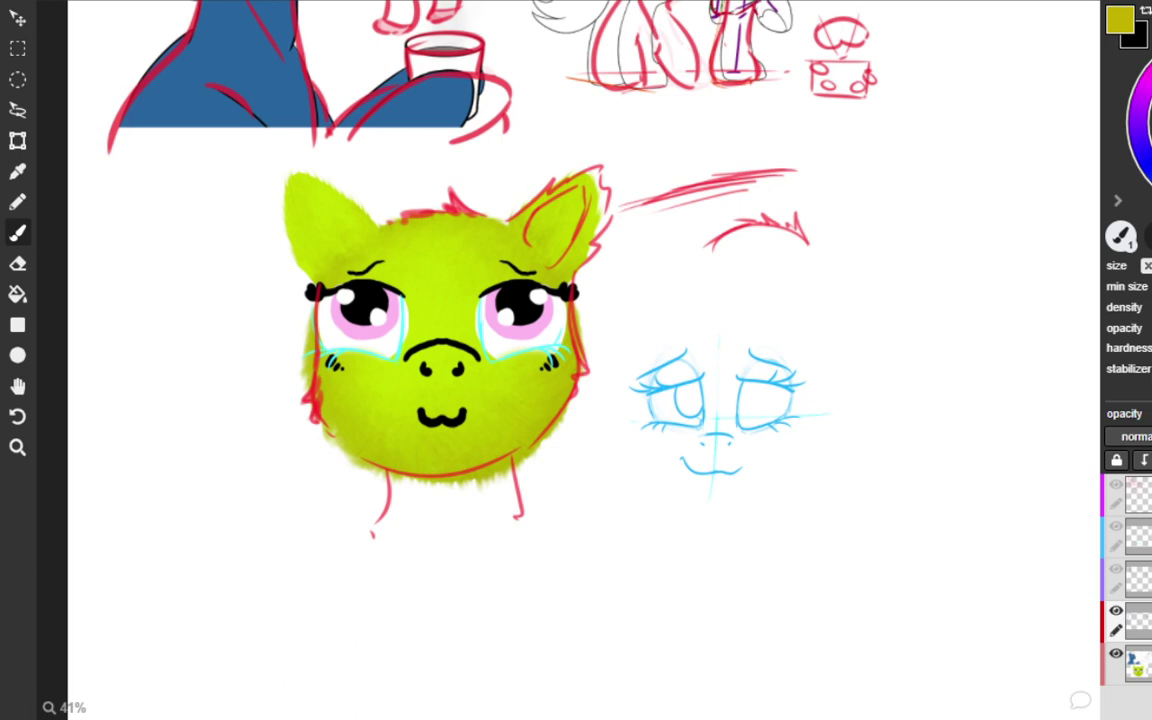
# Draw inner pupils in the blue face sketch's eyes and try red cheek fur strokes beside it.
pyautogui.moveTo(762, 385); pyautogui.dragTo(758, 387)
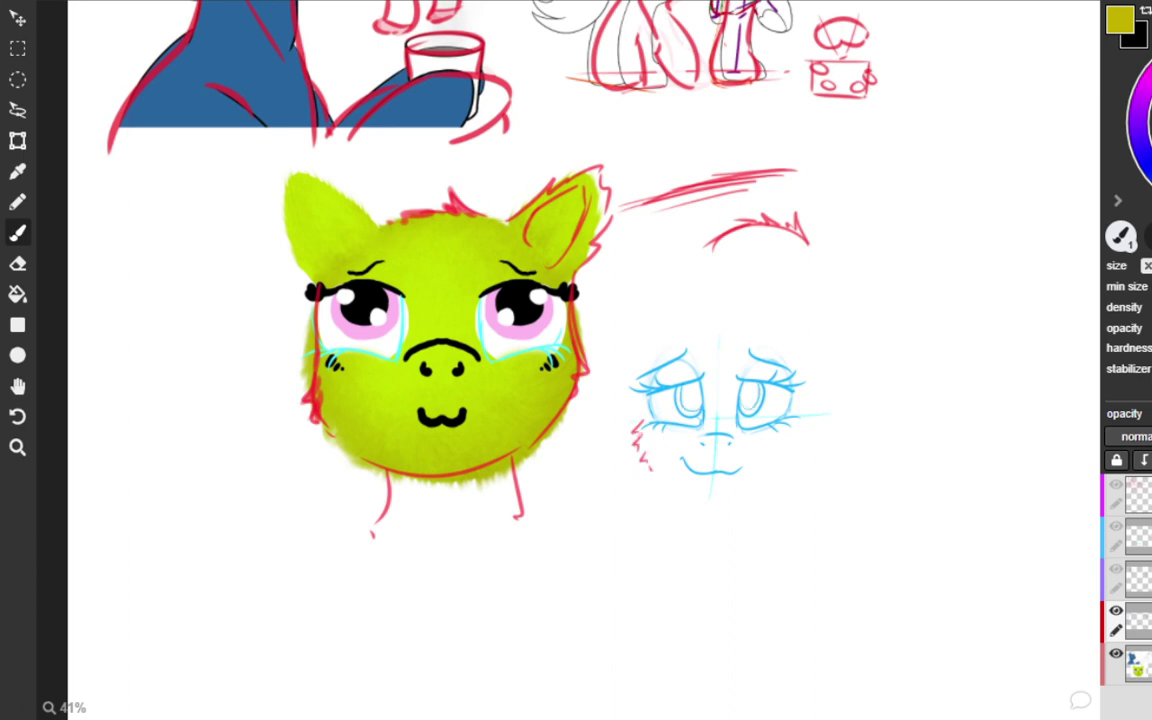
pyautogui.moveTo(650, 470); pyautogui.dragTo(662, 484)
pyautogui.hotkey('ctrl', 'z')
pyautogui.hotkey('ctrl', 'z')
pyautogui.hotkey('ctrl', 'z')
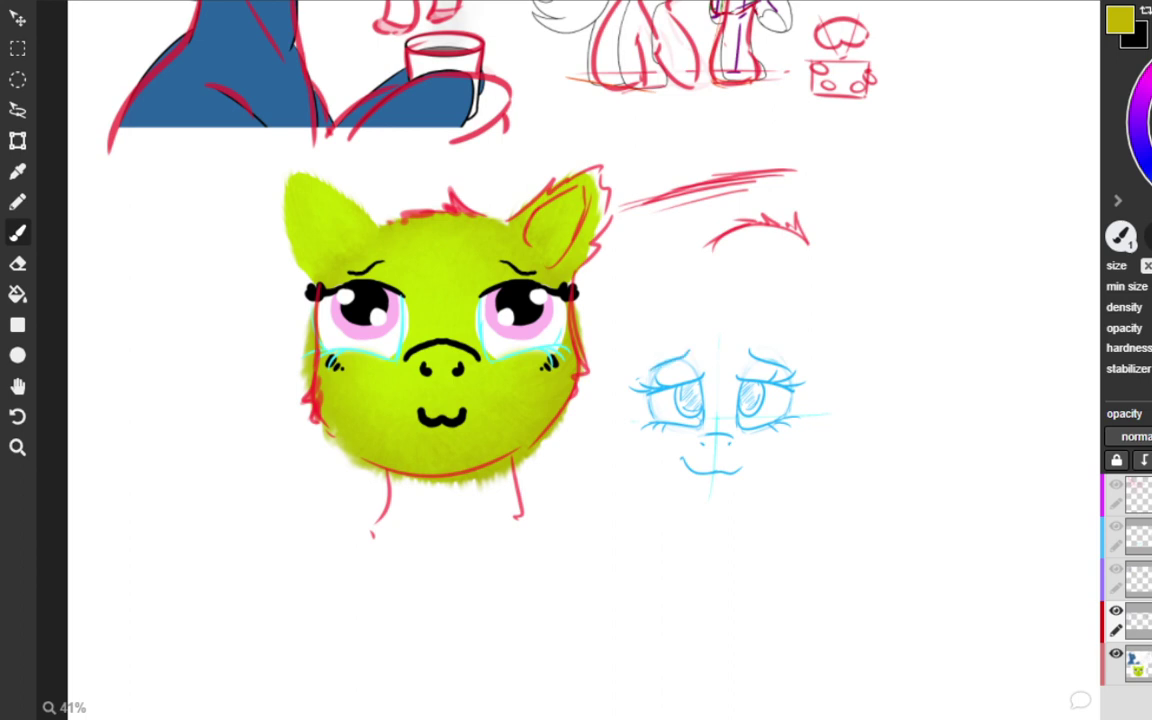
# Redraw the left eyebrow above the blue face sketch's eye as a slanted stroke.
pyautogui.moveTo(650, 369); pyautogui.dragTo(684, 355)
pyautogui.hotkey('ctrl', 'z')
pyautogui.hotkey('ctrl', 'z')
pyautogui.moveTo(637, 378); pyautogui.dragTo(687, 350)
# Paint a soft green ball and two swatches, medium and light green, in the blank space left of the head.
pyautogui.moveTo(185, 455)
pyautogui.mouseDown()
pyautogui.moveTo(160, 476)
pyautogui.moveTo(172, 442)
pyautogui.moveTo(165, 455)
pyautogui.moveTo(158, 445)
pyautogui.mouseUp()
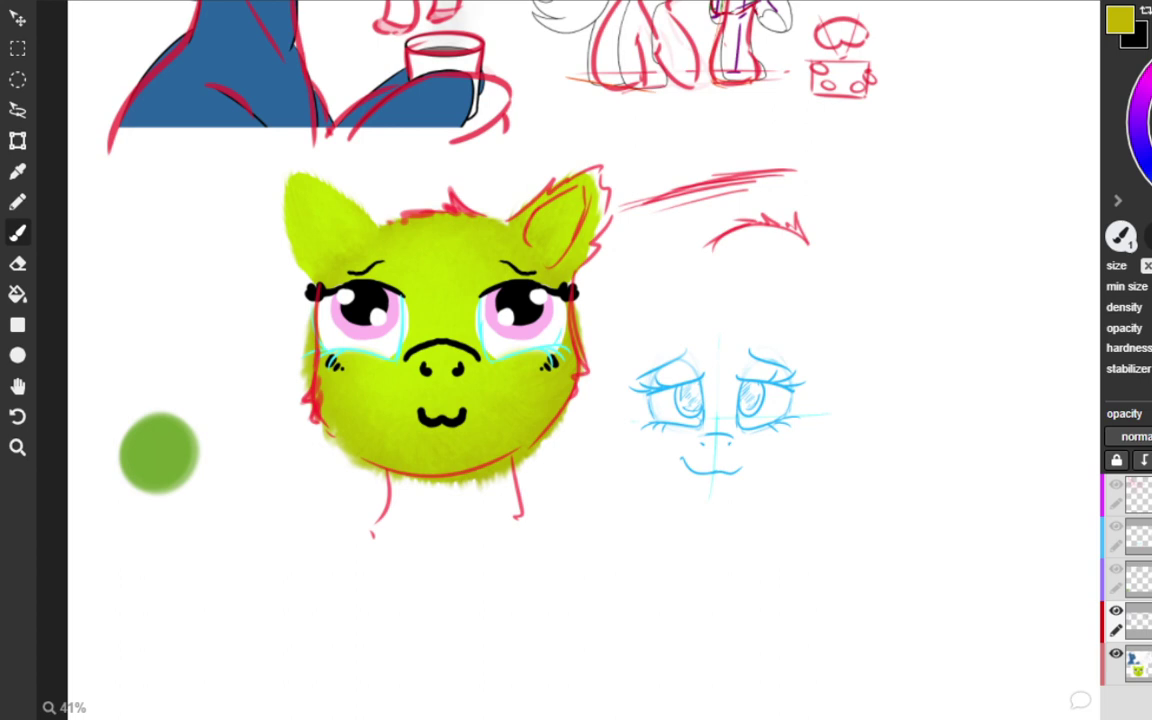
pyautogui.moveTo(92, 342)
pyautogui.mouseDown()
pyautogui.moveTo(89, 358)
pyautogui.moveTo(95, 349)
pyautogui.mouseUp()
pyautogui.moveTo(103, 344); pyautogui.dragTo(102, 357)
# Sketch a pair of open red eye outlines right of the red furry arc, redrawing the right one.
pyautogui.moveTo(924, 298); pyautogui.dragTo(941, 296)
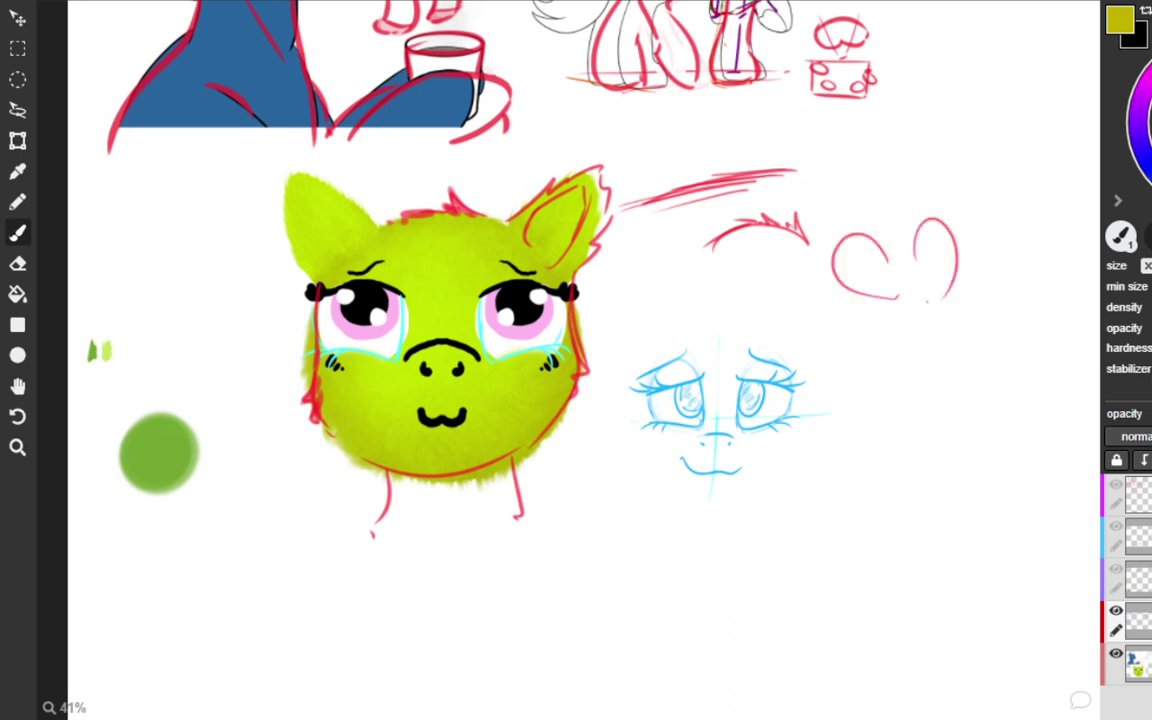
pyautogui.hotkey('ctrl', 'z')
pyautogui.hotkey('ctrl', 'y')
pyautogui.hotkey('ctrl', 'z')
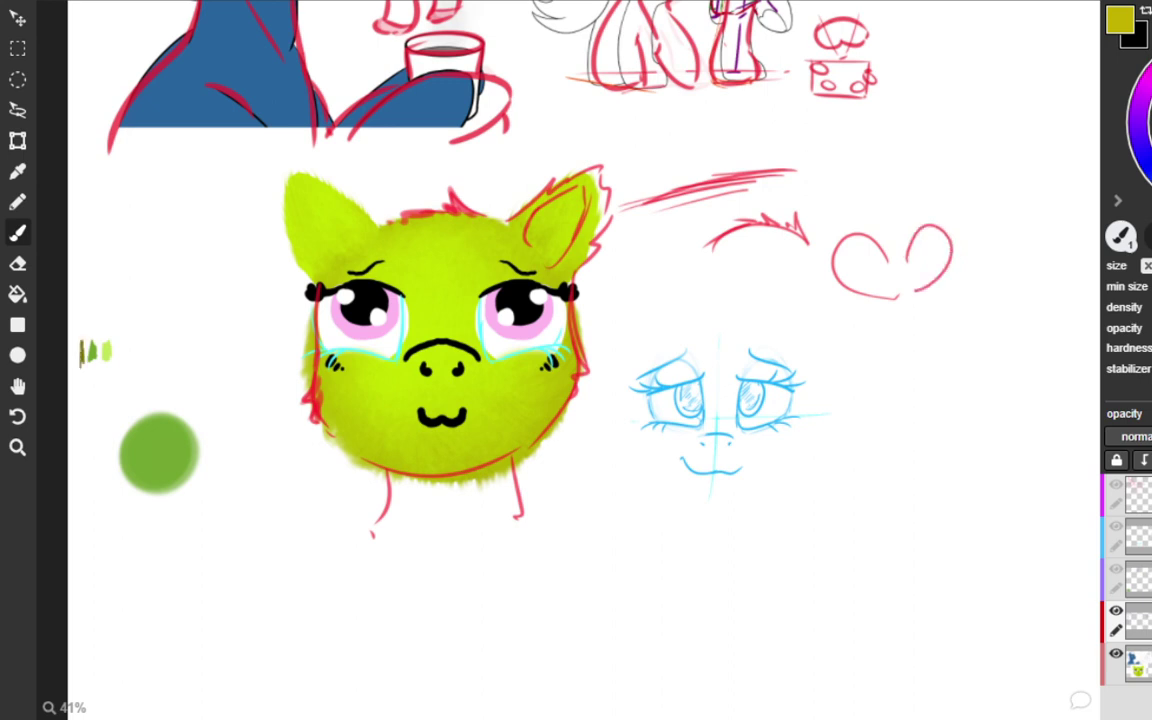
# Add a brown swatch beside the green ones and draw inward-looking irises in the red eye outlines.
pyautogui.moveTo(79, 362)
pyautogui.mouseDown()
pyautogui.moveTo(75, 345)
pyautogui.moveTo(79, 360)
pyautogui.mouseUp()
pyautogui.moveTo(868, 252); pyautogui.dragTo(862, 254)
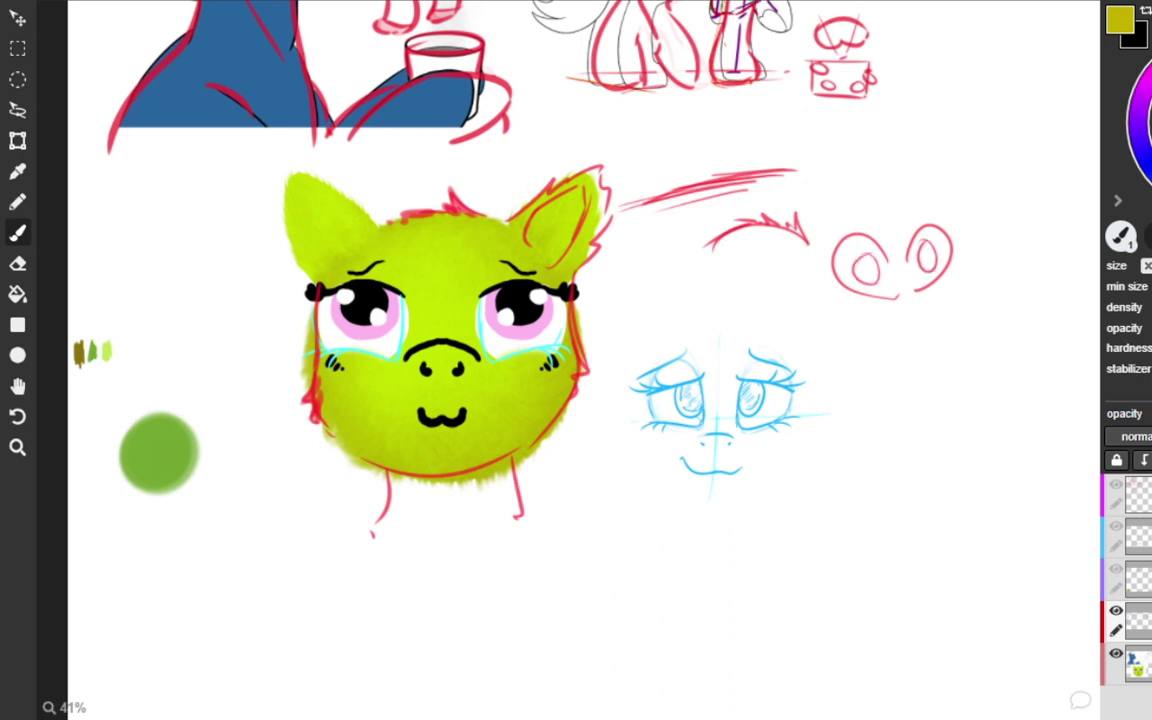
pyautogui.moveTo(926, 244); pyautogui.dragTo(915, 263)
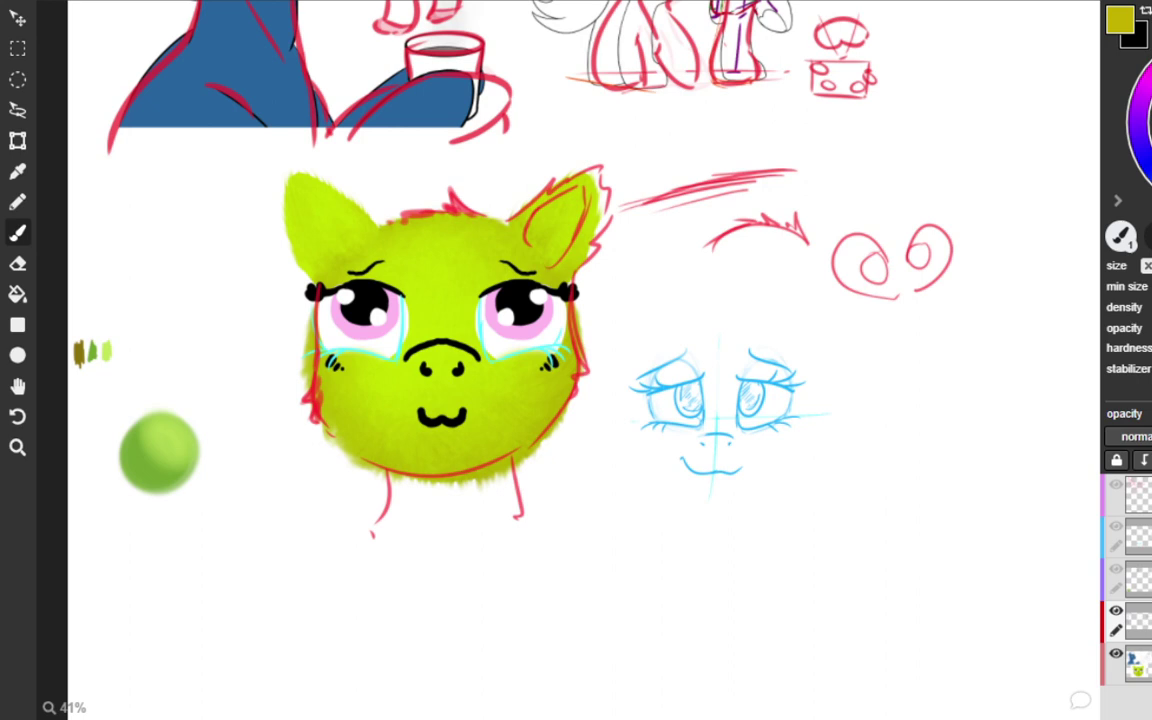
# Shade the green ball with a light upper highlight and a brownish shadow along its lower-left edge.
pyautogui.moveTo(124, 446); pyautogui.dragTo(154, 482)
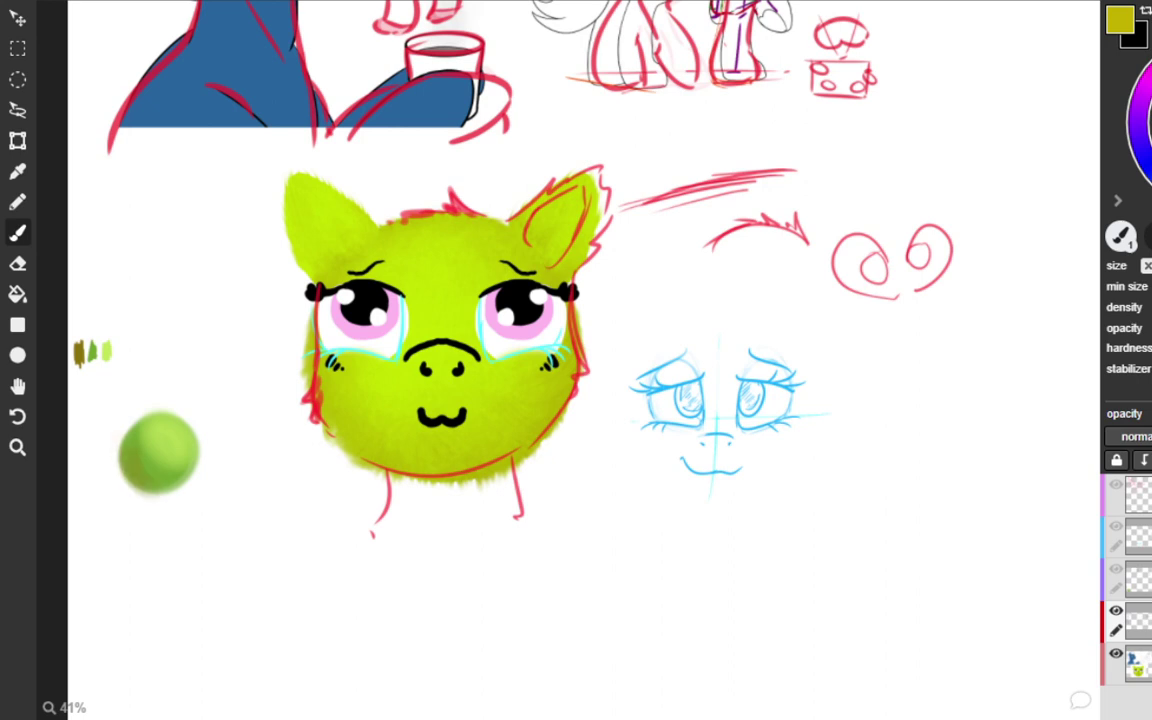
pyautogui.hotkey('ctrl', 'z')
pyautogui.hotkey('ctrl', 'z')
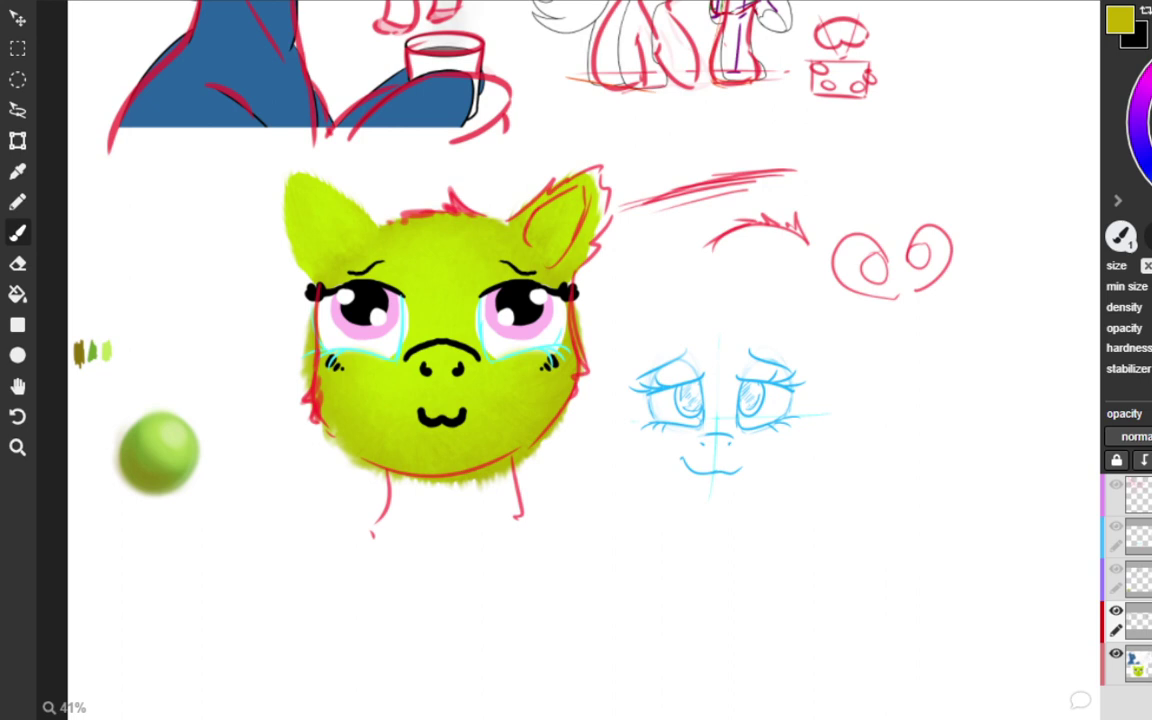
# Draw slanted half-closed upper lids across both red eyes and hatch the lid areas.
pyautogui.moveTo(893, 260); pyautogui.dragTo(968, 240)
pyautogui.moveTo(828, 271); pyautogui.dragTo(968, 240)
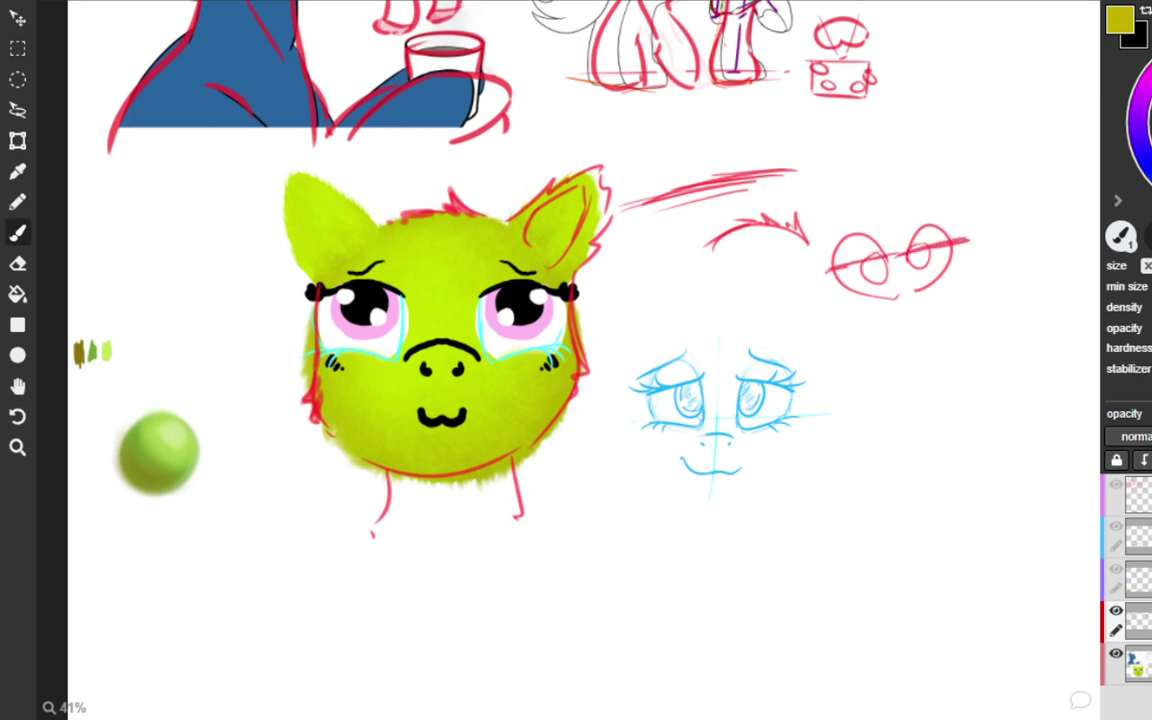
pyautogui.moveTo(914, 240); pyautogui.dragTo(943, 239)
pyautogui.moveTo(837, 250); pyautogui.dragTo(960, 228)
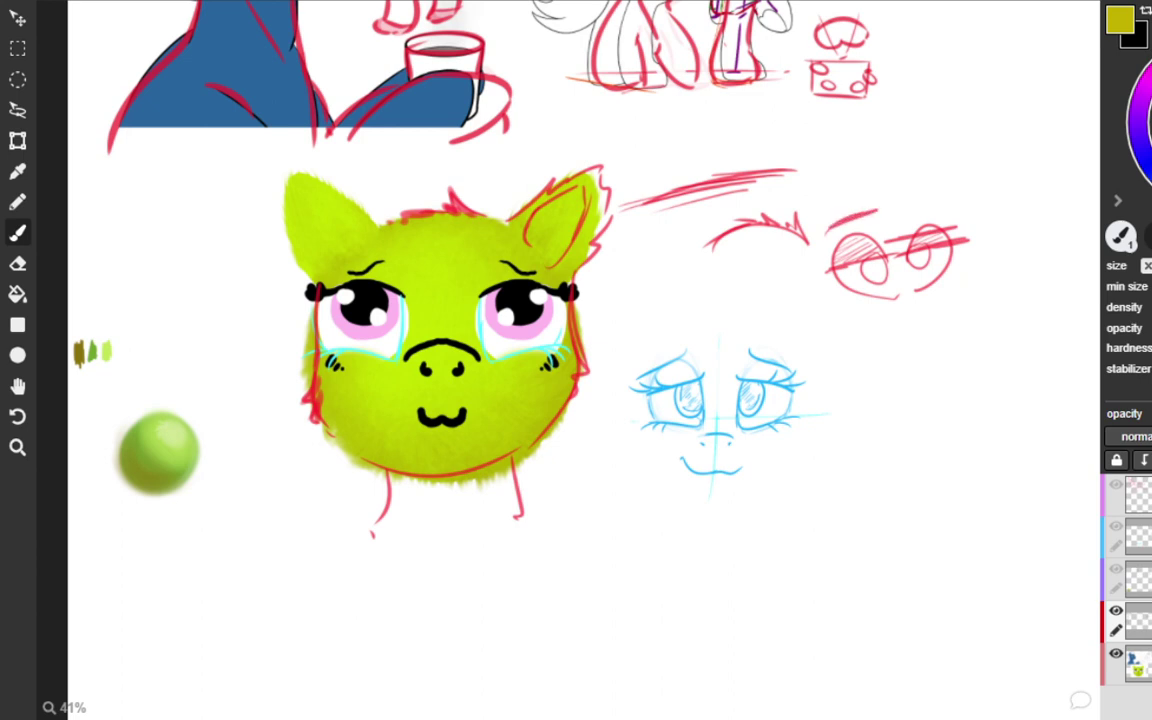
# Add a thick left brow, pupils, lower lids, muzzle and a smiling mouth to the red face sketch.
pyautogui.moveTo(828, 230); pyautogui.dragTo(876, 212)
pyautogui.moveTo(948, 278)
pyautogui.mouseDown()
pyautogui.moveTo(928, 314)
pyautogui.moveTo(885, 306)
pyautogui.mouseUp()
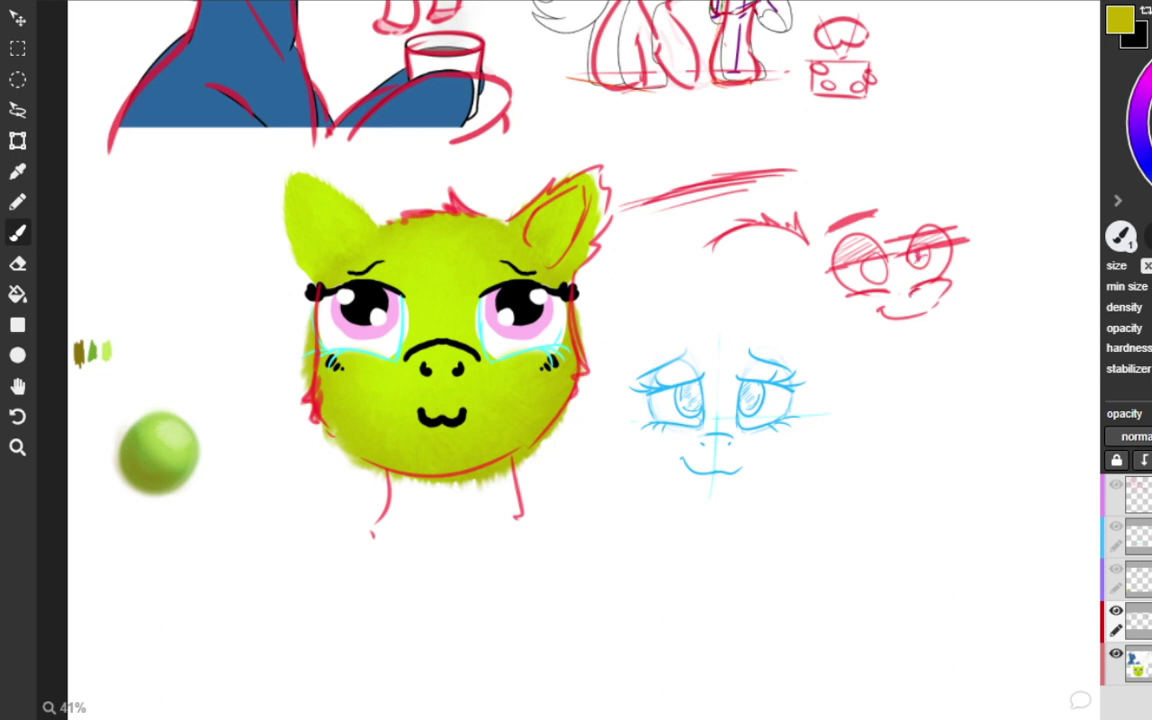
pyautogui.moveTo(873, 261); pyautogui.dragTo(874, 277)
# Draw both ears with inner lines, cheek contours and a round shape under the mouth on the red face sketch.
pyautogui.moveTo(778, 240)
pyautogui.mouseDown()
pyautogui.moveTo(822, 145)
pyautogui.moveTo(806, 238)
pyautogui.mouseUp()
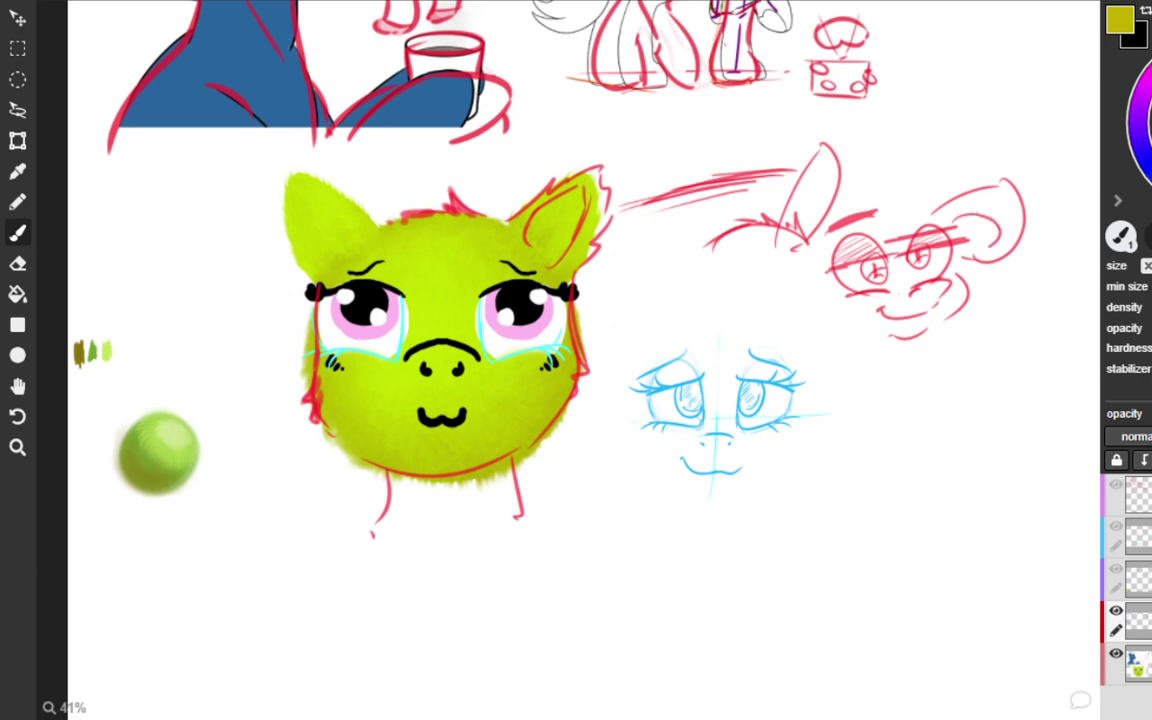
pyautogui.moveTo(818, 183); pyautogui.dragTo(792, 246)
pyautogui.moveTo(905, 318); pyautogui.dragTo(940, 322)
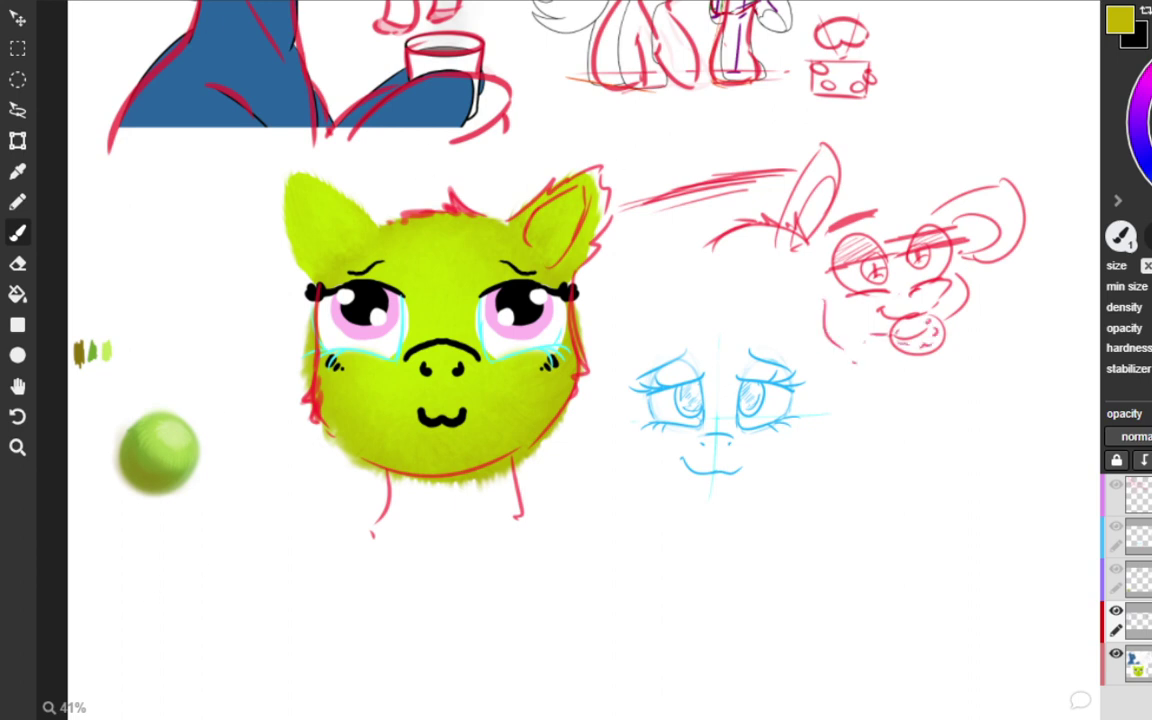
pyautogui.scroll(-4, 815, 252)
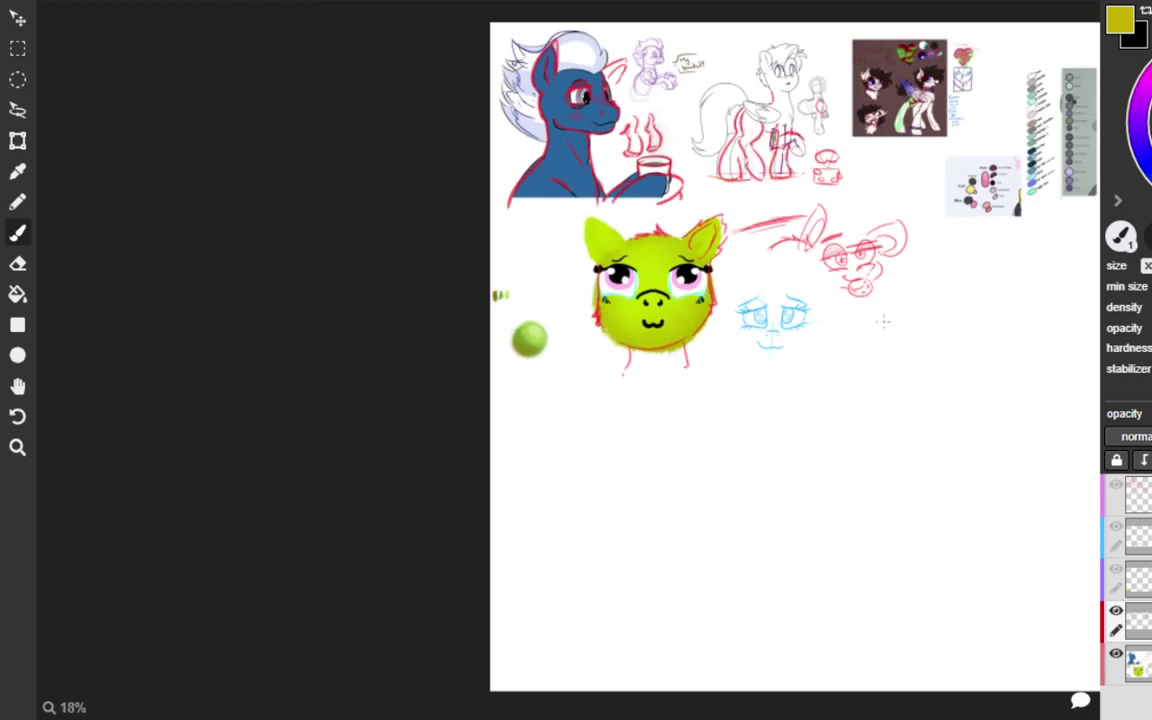
pyautogui.press('space')
pyautogui.moveTo(792, 417); pyautogui.dragTo(502, 588)
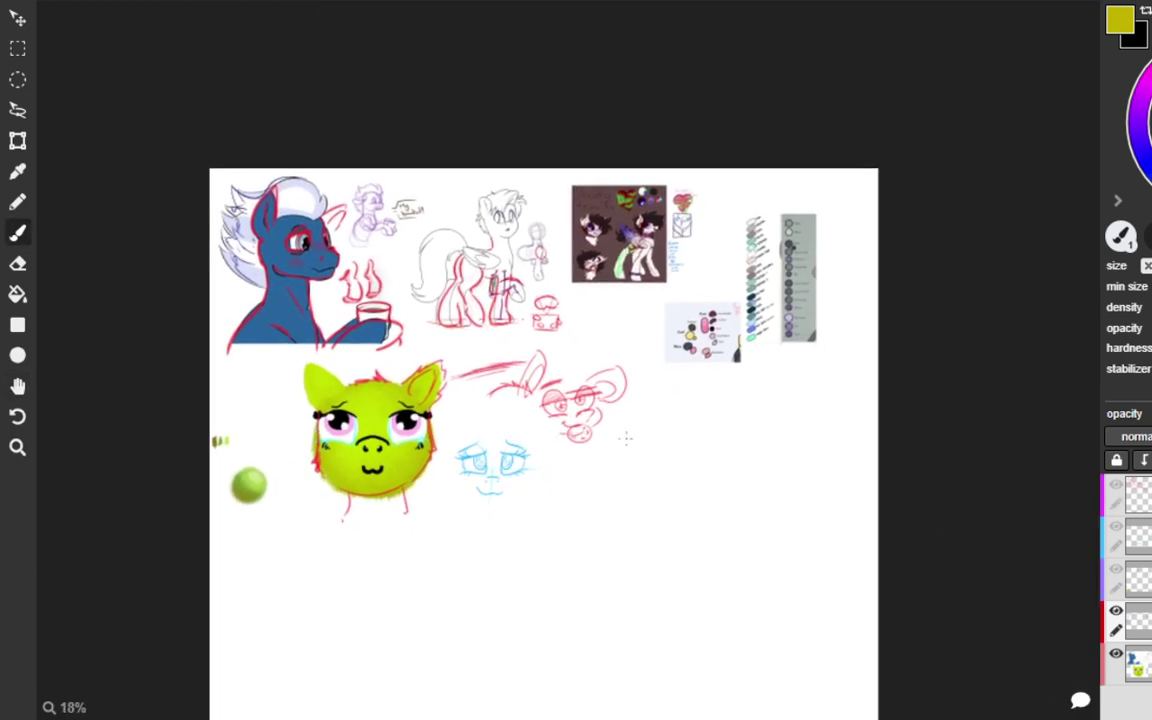